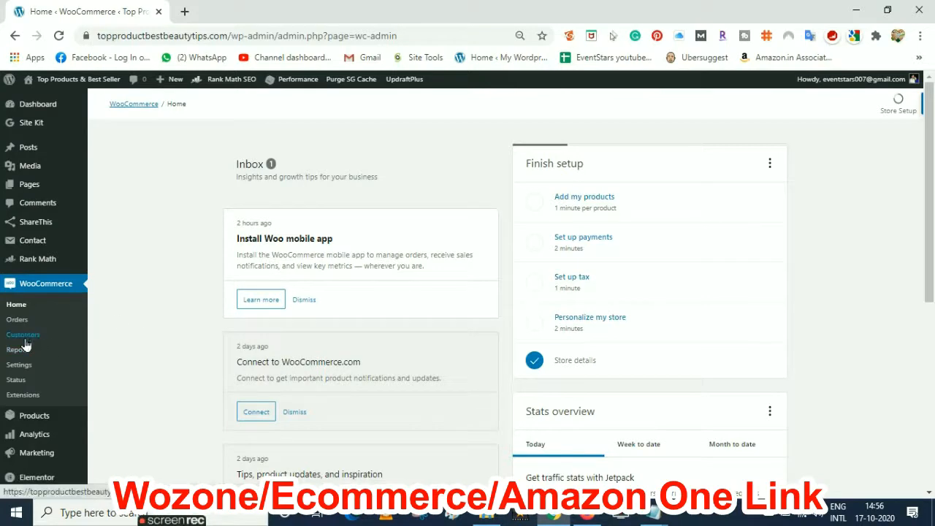
Look at the general WooCommerce settings and return to the WordPress dashboard.
left_click(18, 364)
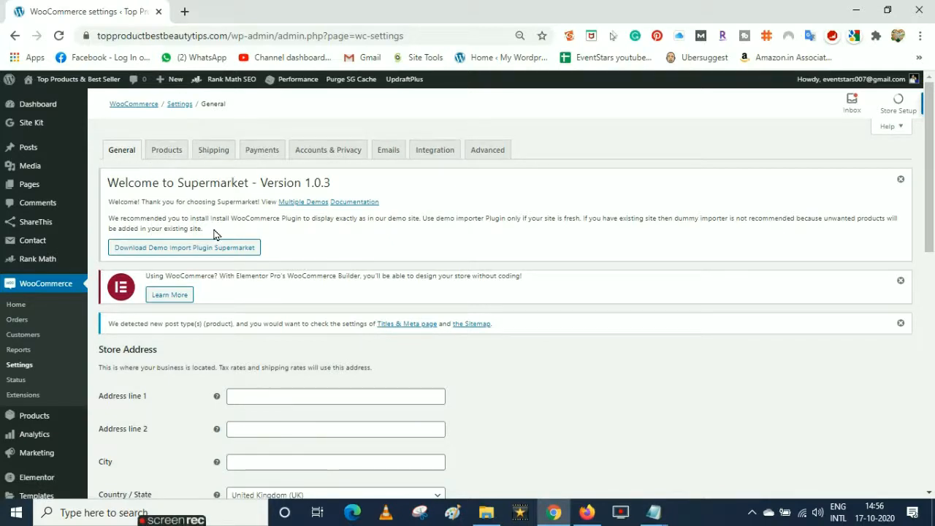
left_click(40, 106)
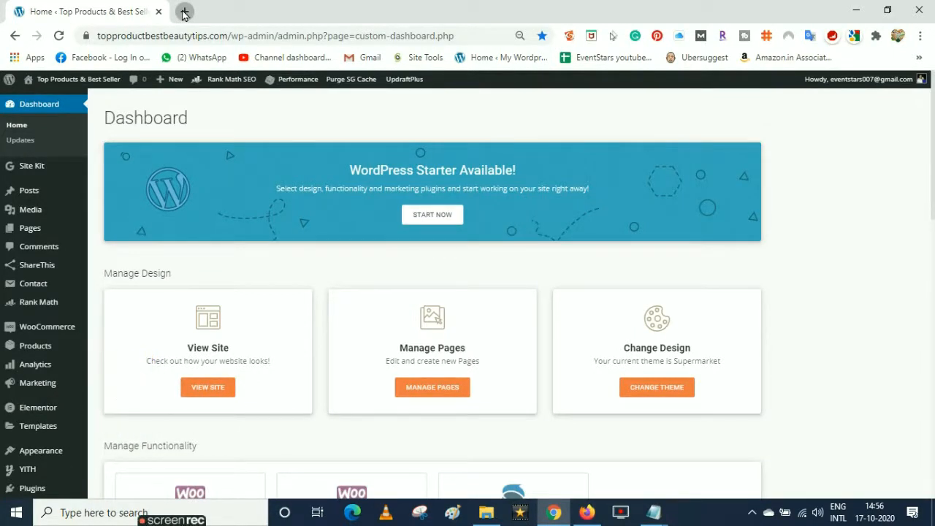
Open Google in a new browser tab and search for "woozone plugin".
left_click(184, 13)
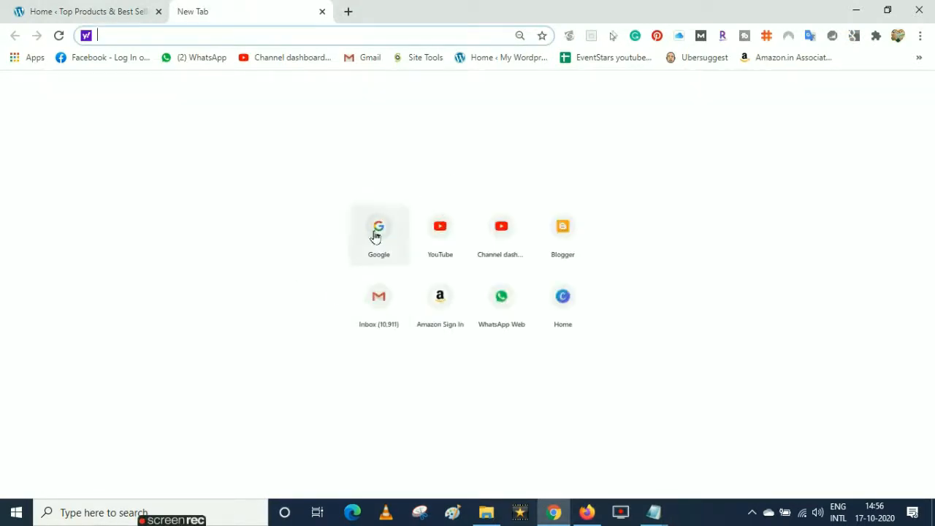
left_click(377, 233)
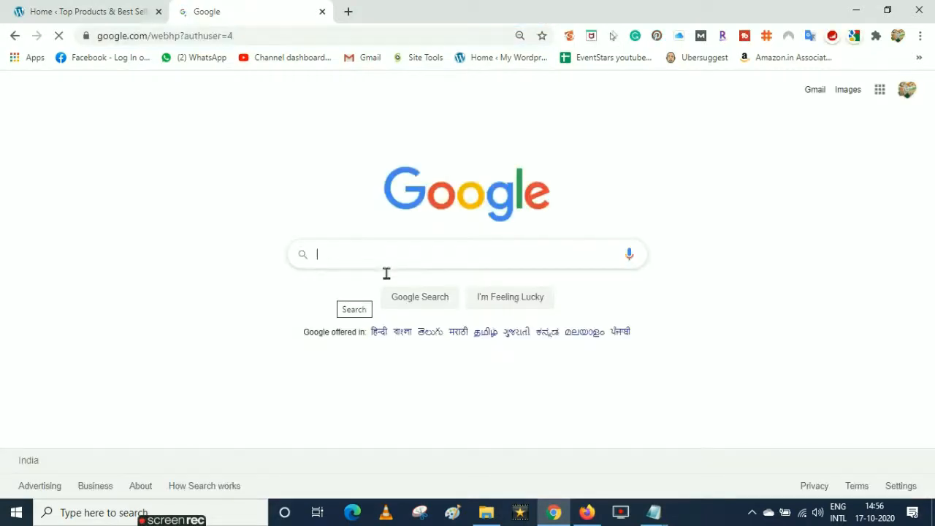
type("woozone plugin")
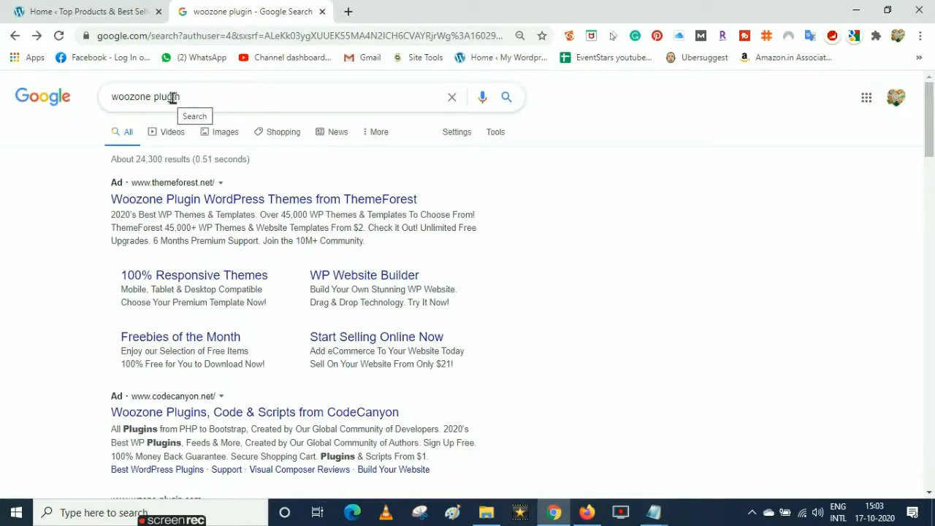
Open the wzone-plugin.com and codecanyon.net WooCommerce Amazon Affiliates results in separate new tabs.
scroll(932, 128, "down", 3)
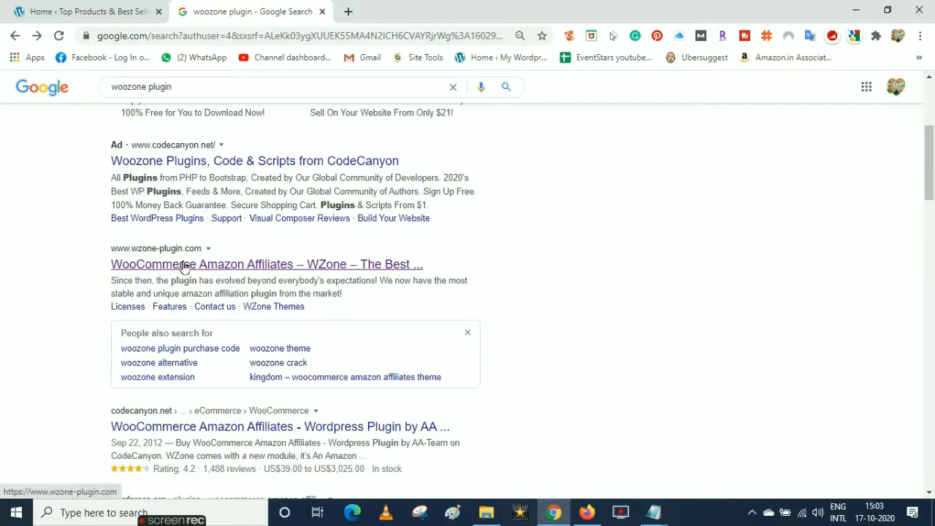
right_click(185, 267)
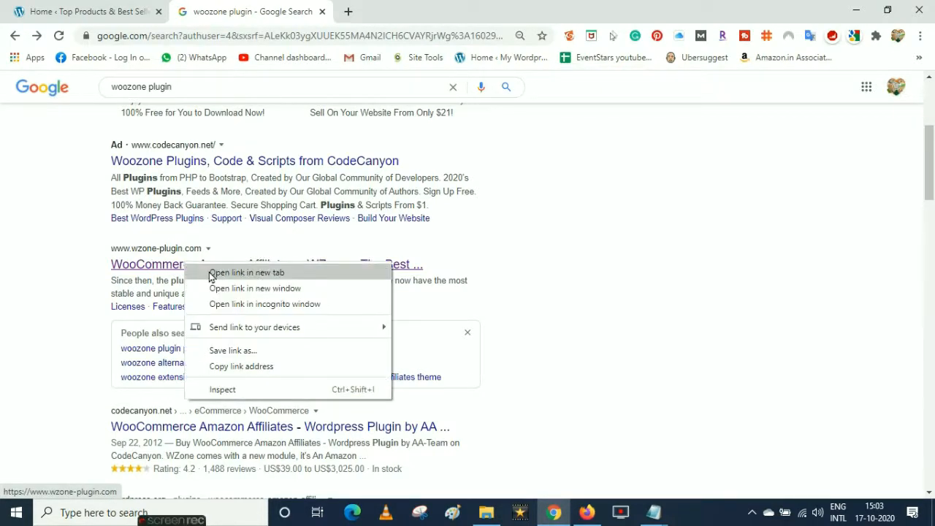
left_click(247, 272)
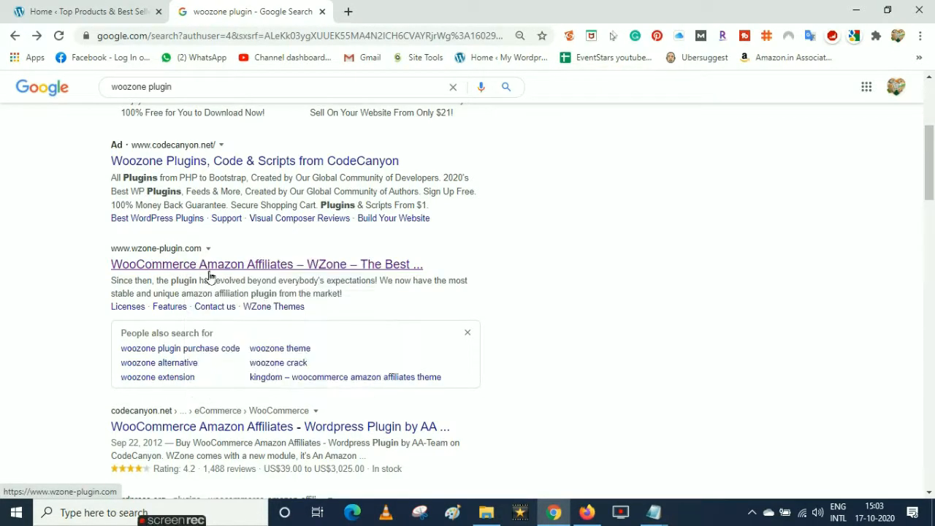
right_click(236, 432)
left_click(298, 307)
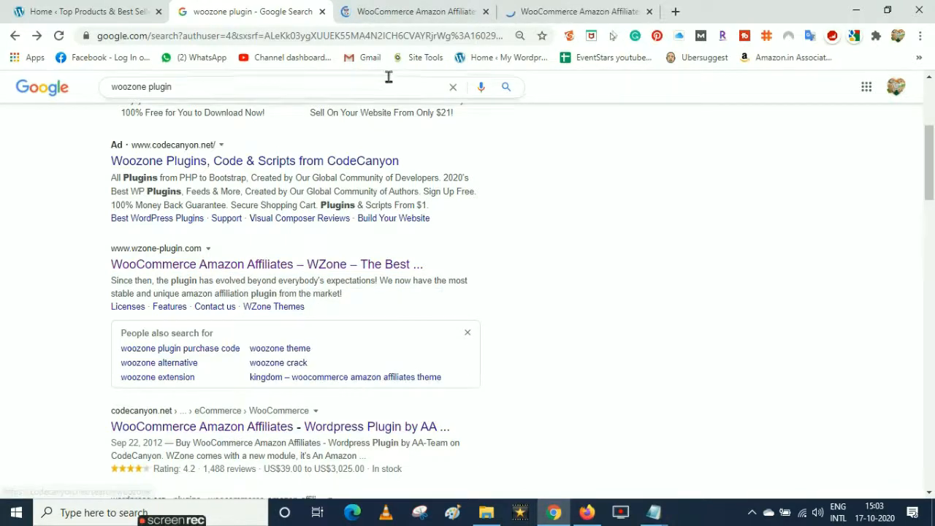
Dismiss the promotional pop-up on the WZone site and review the plugin's licence offer on its CodeCanyon page.
left_click(414, 12)
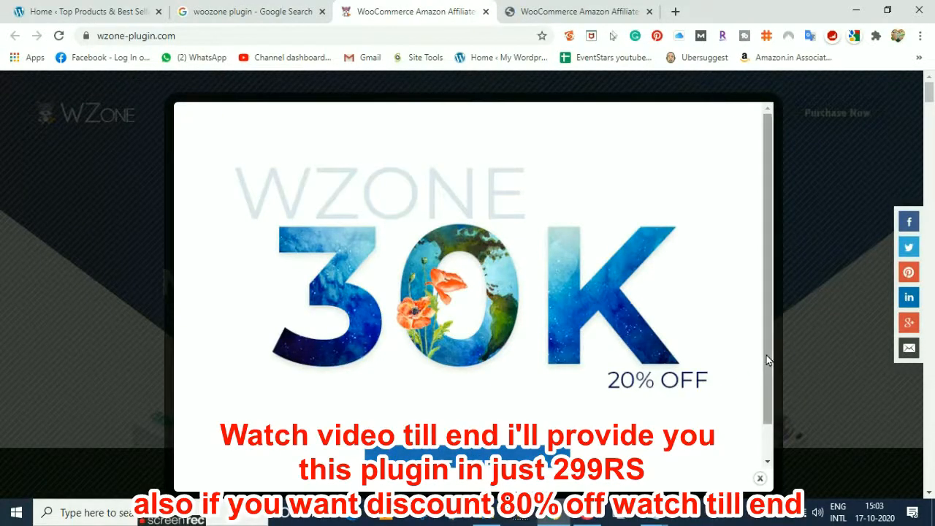
scroll(767, 355, "down", 1)
left_click(822, 313)
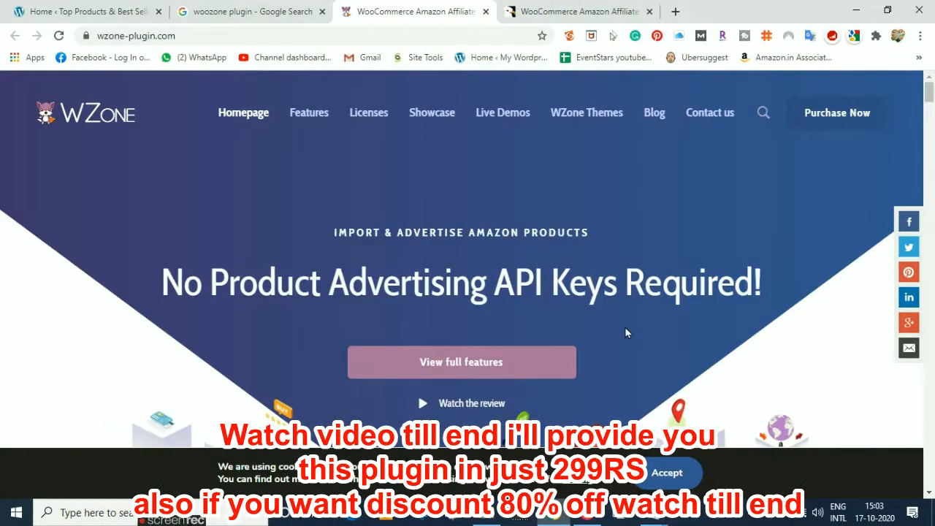
left_click(585, 8)
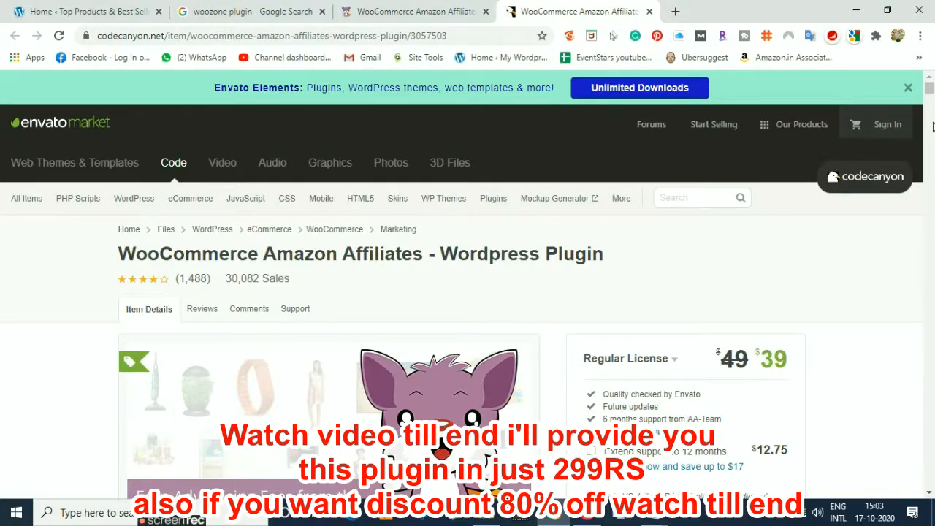
left_click_drag(930, 90, 931, 95)
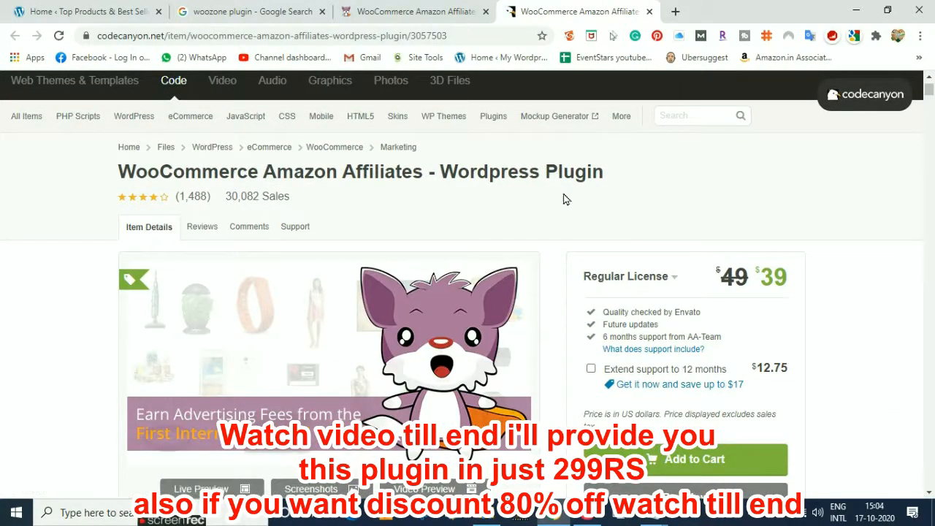
mouse_move(929, 89)
left_mouse_down()
mouse_move(929, 99)
mouse_move(929, 89)
left_mouse_up()
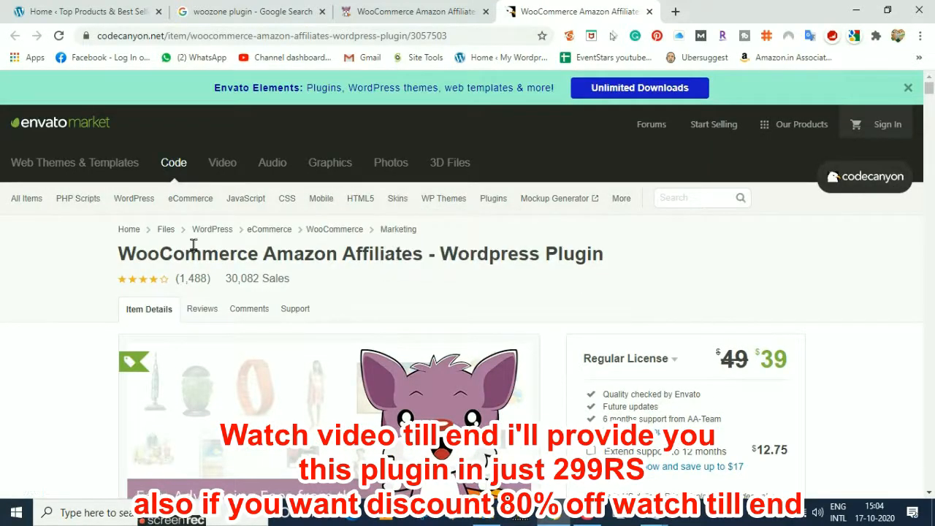
left_click(399, 7)
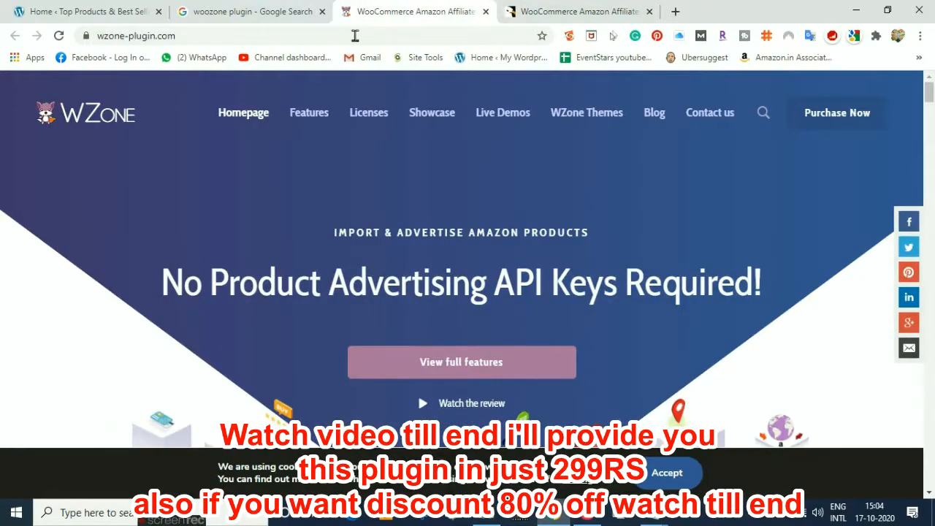
left_click(232, 9)
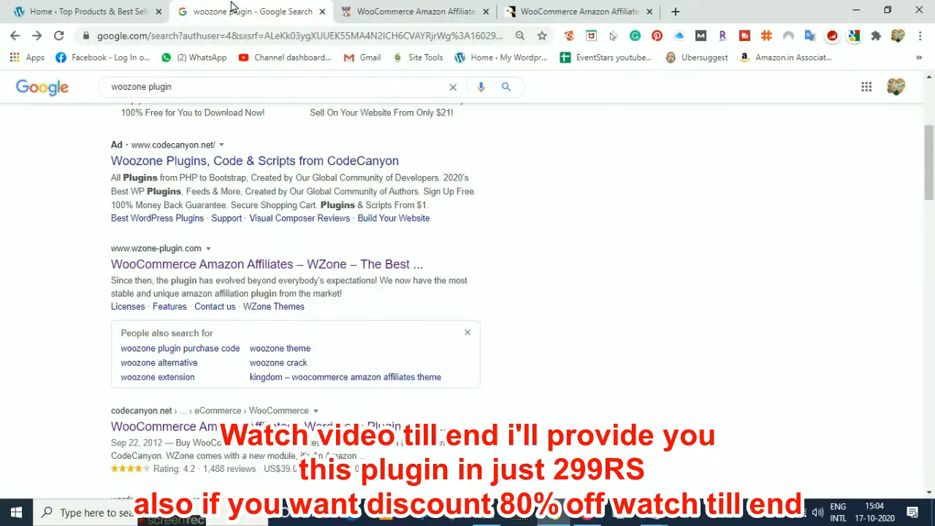
left_click(414, 6)
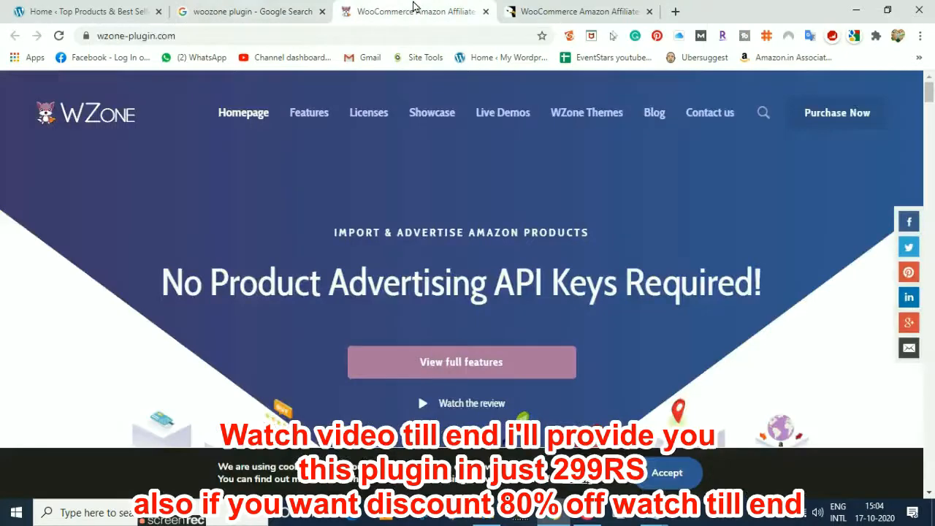
left_click(545, 6)
left_click(265, 7)
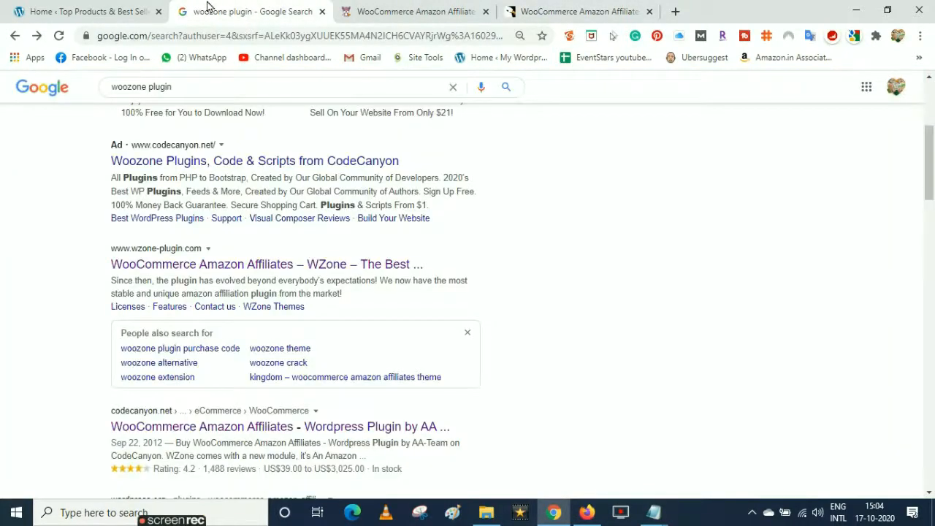
Return to the WordPress dashboard and open the page for adding new plugins.
left_click(100, 7)
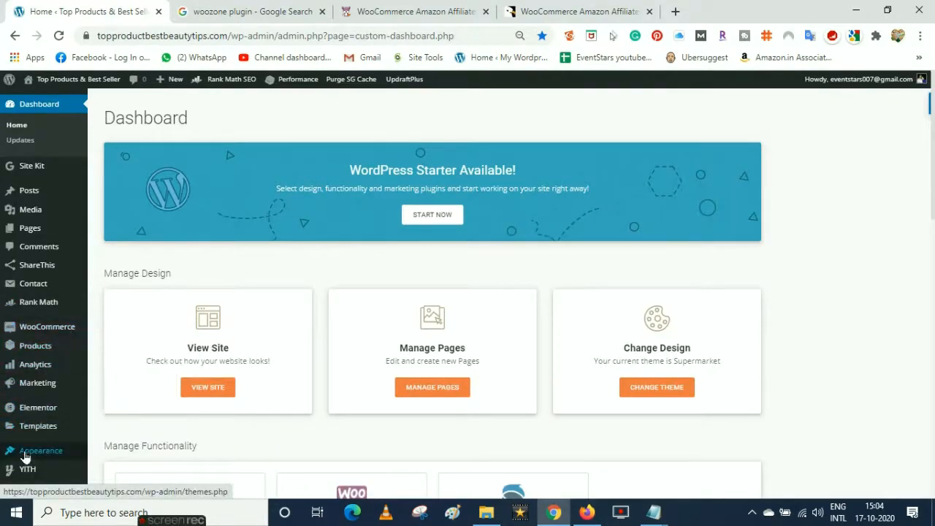
left_click(113, 452)
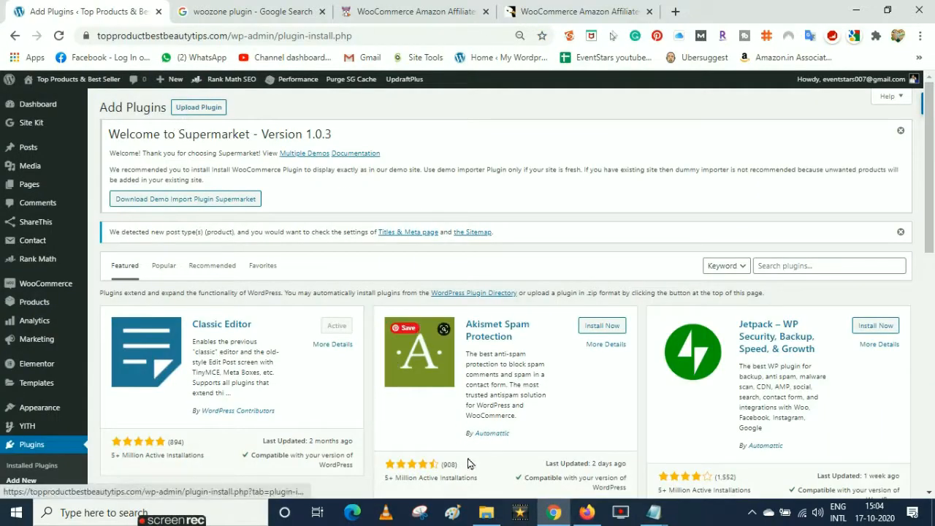
Switch to File Explorer and inspect the woozone folder and the CodeCanyon archive's Plugin folder for the installable woozone zip.
left_click(486, 512)
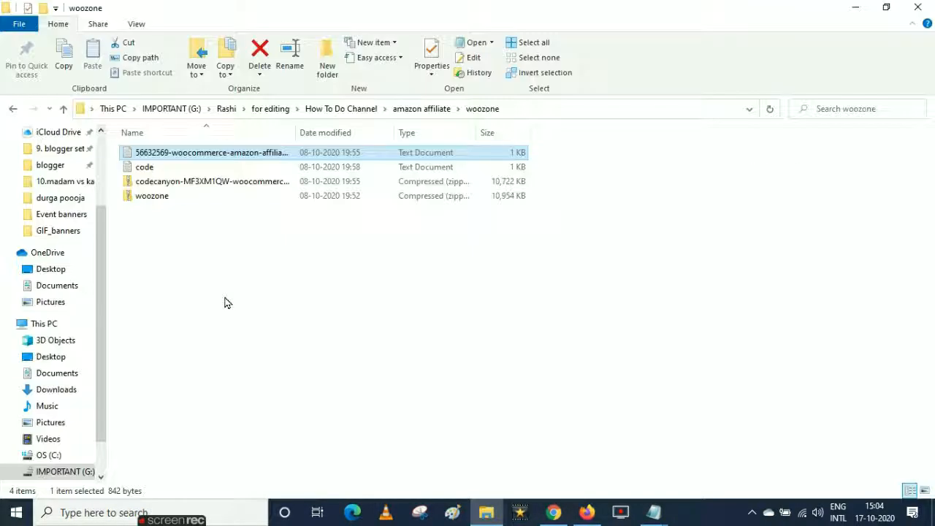
left_click(225, 302)
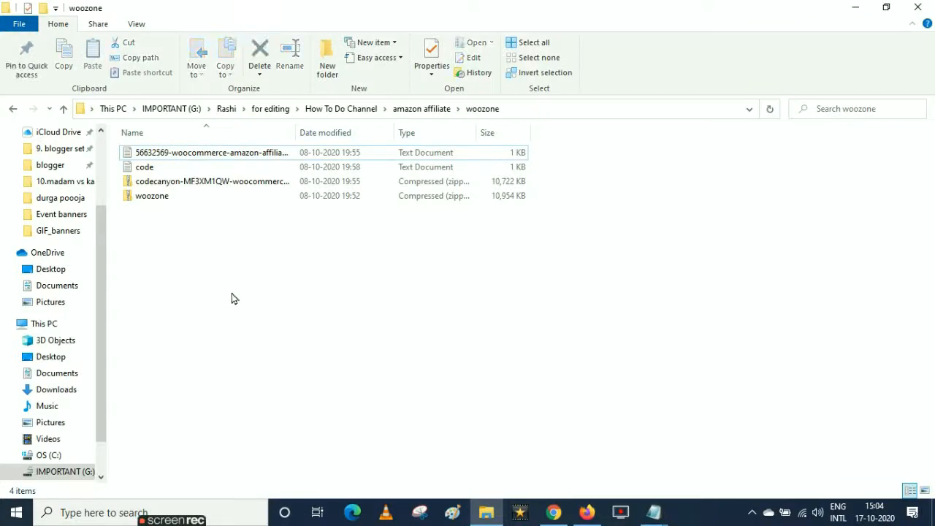
left_click(163, 182)
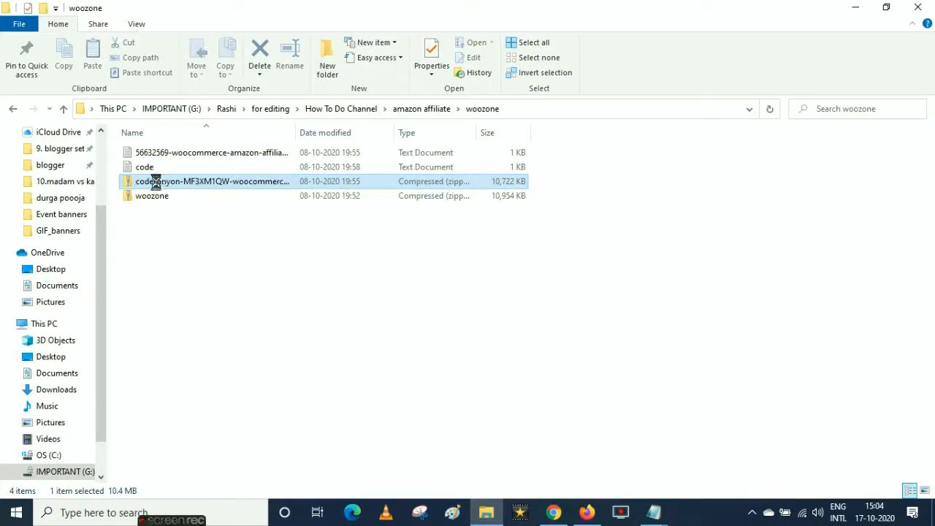
double_click(226, 182)
double_click(159, 154)
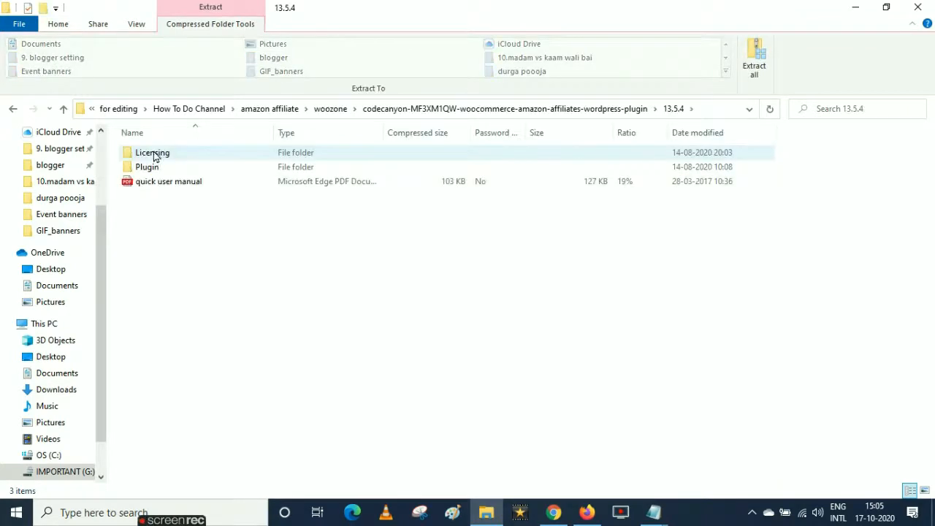
double_click(146, 168)
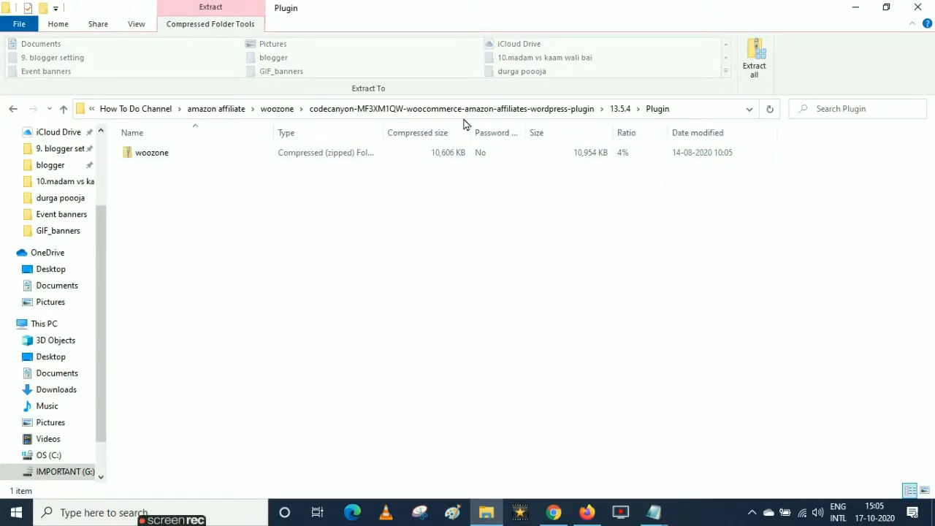
left_click(281, 113)
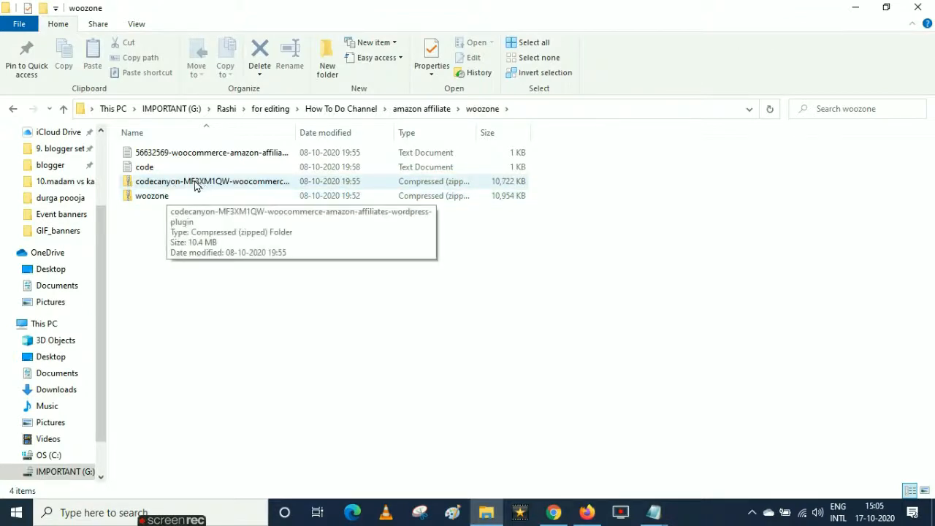
left_click(151, 199)
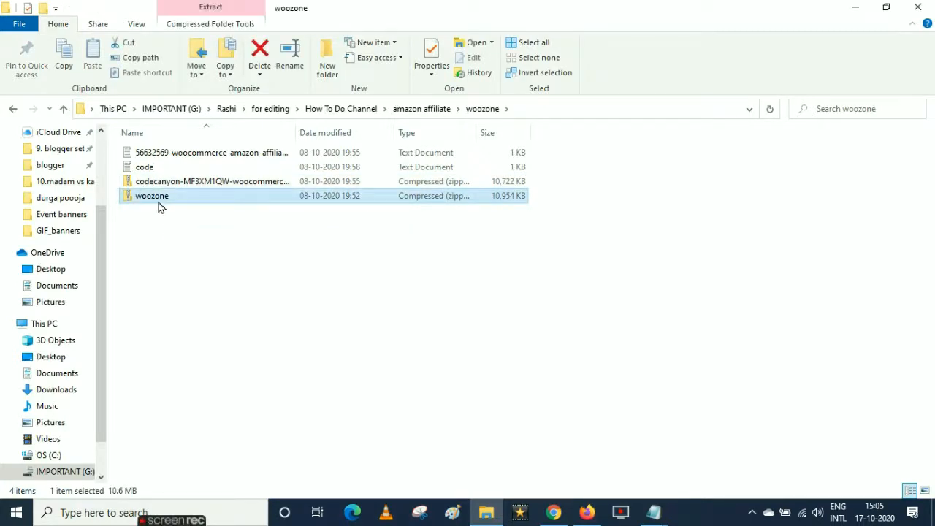
Switch back to Chrome, upload woozone.zip as a plugin from the woozone folder, then install and activate it.
left_click(554, 510)
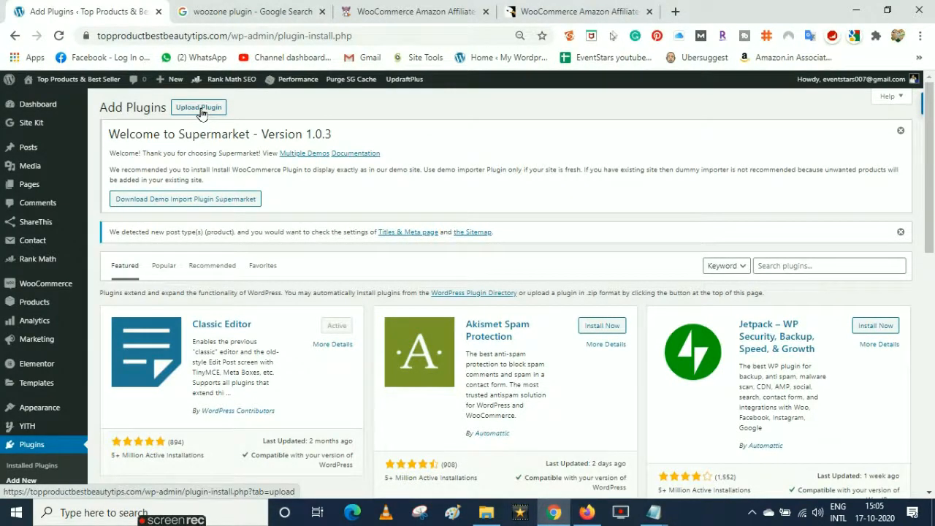
left_click(198, 108)
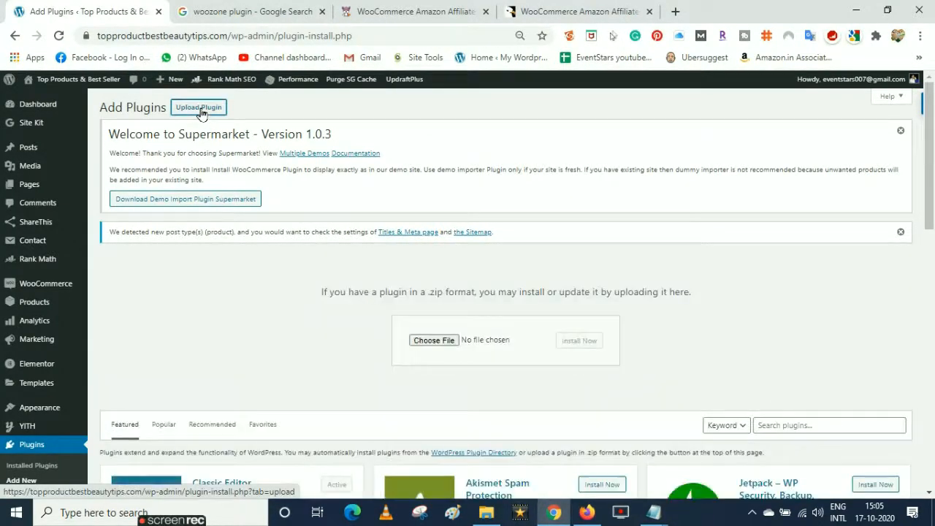
left_click(434, 340)
left_click(159, 115)
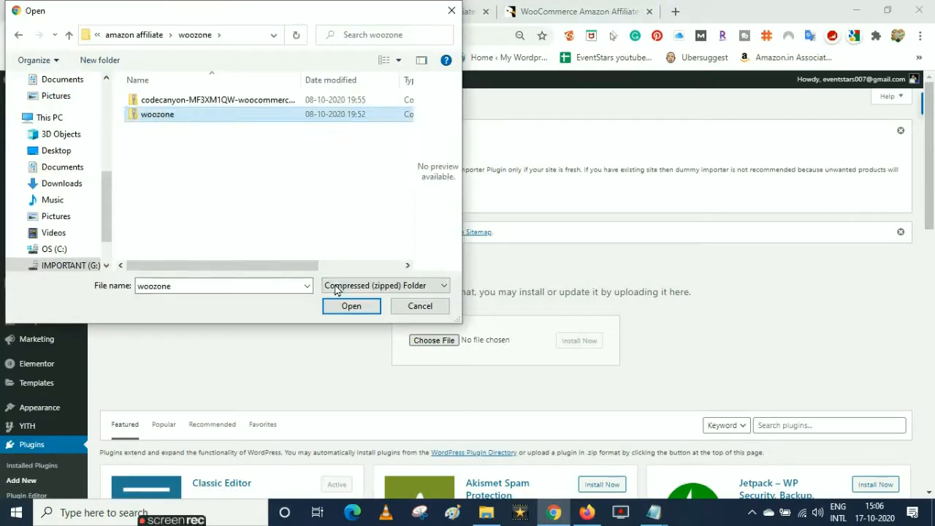
left_click(350, 306)
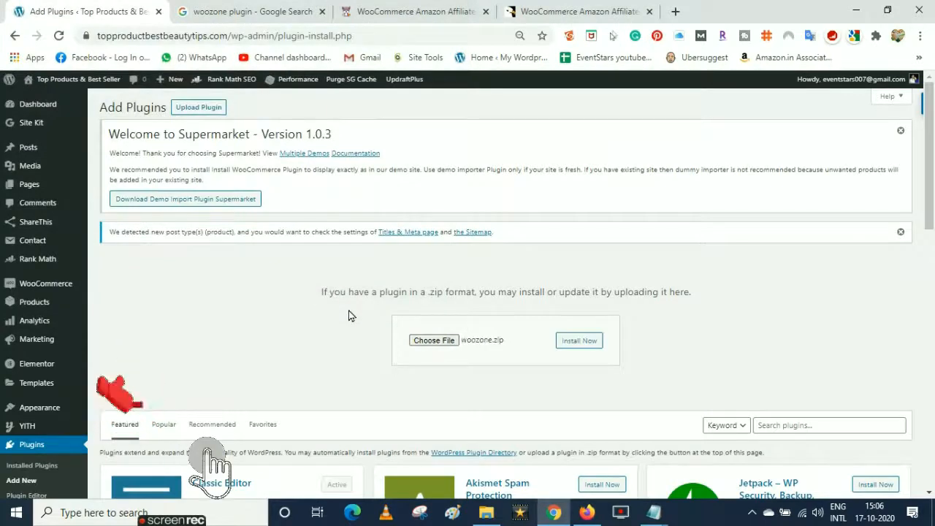
left_click(576, 344)
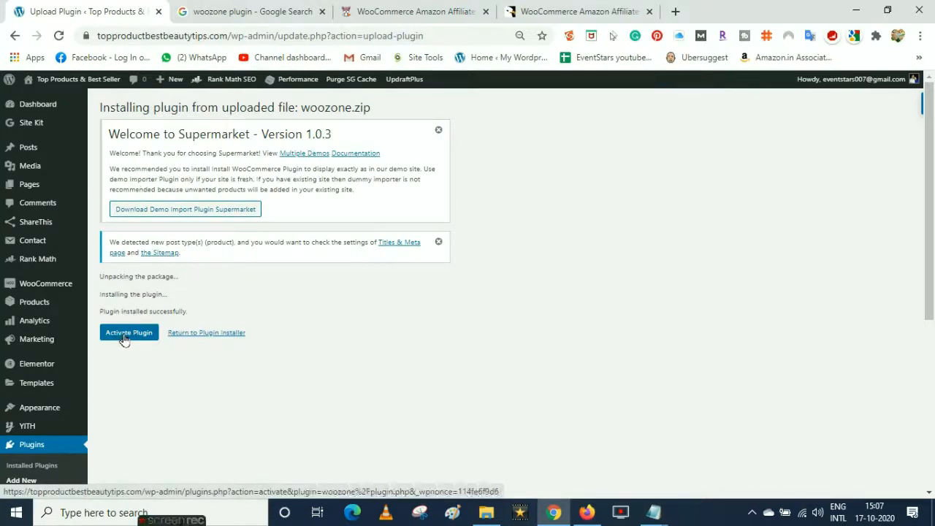
left_click(124, 336)
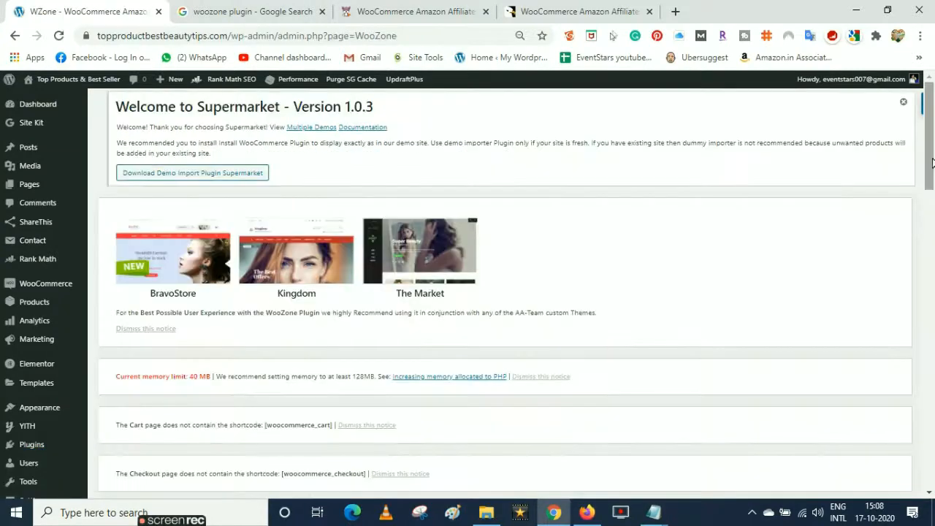
Select the [woocommerce_cart] shortcode in the Cart page notice and open the list of all pages in a new tab.
left_click_drag(932, 165, 932, 201)
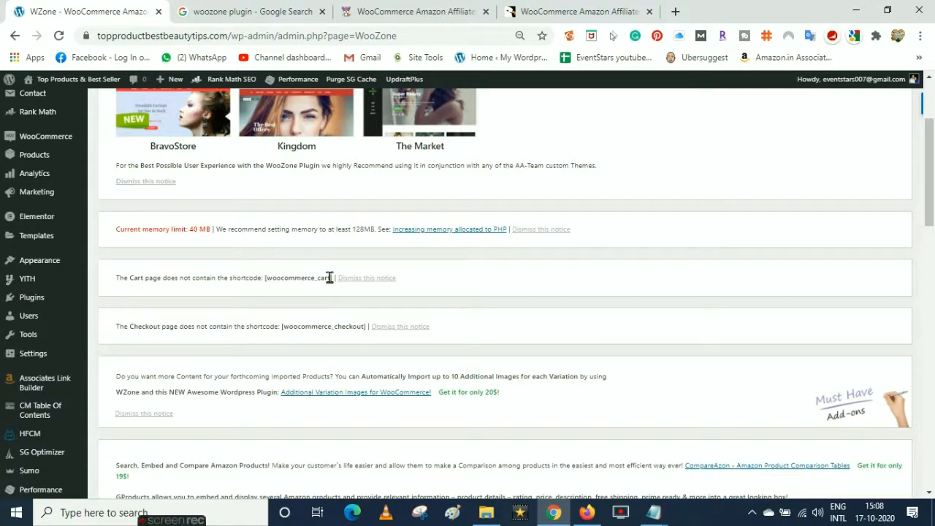
left_click_drag(333, 276, 266, 276)
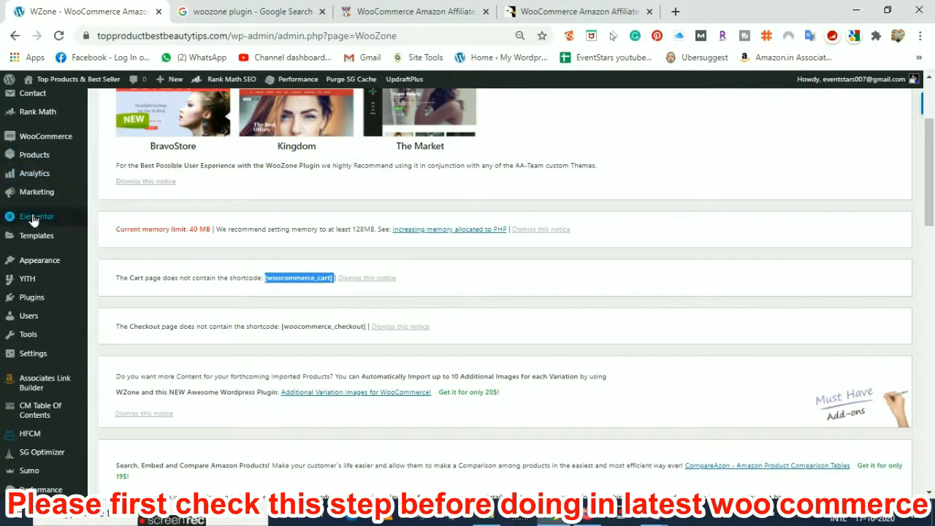
left_click_drag(929, 141, 929, 105)
mouse_move(27, 189)
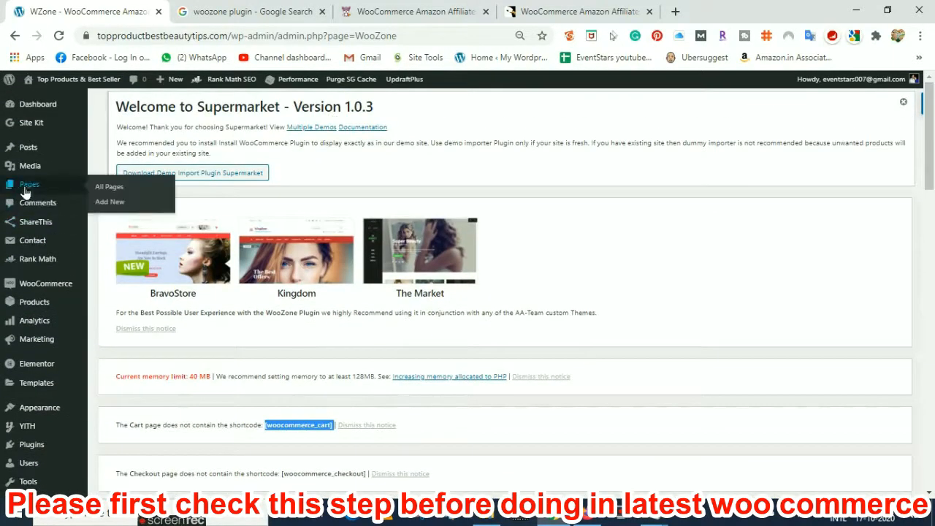
right_click(114, 191)
left_click(137, 197)
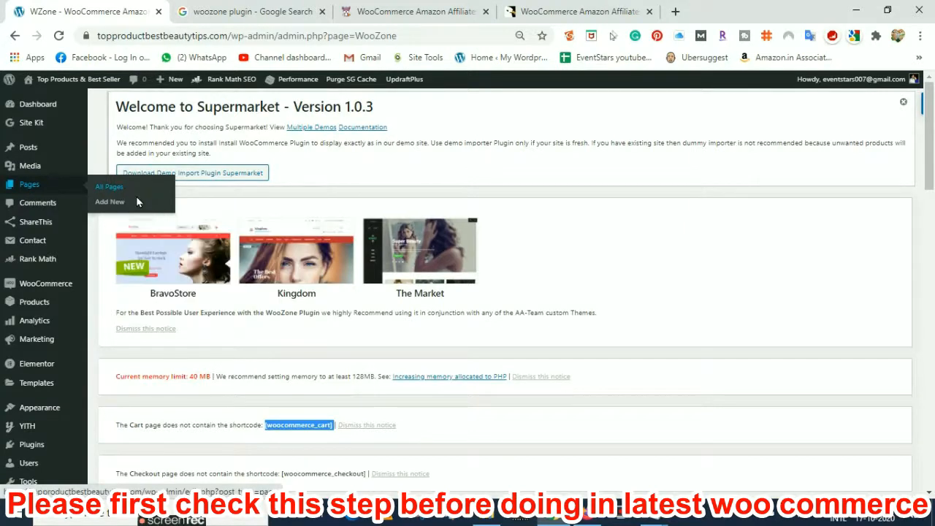
left_click(205, 11)
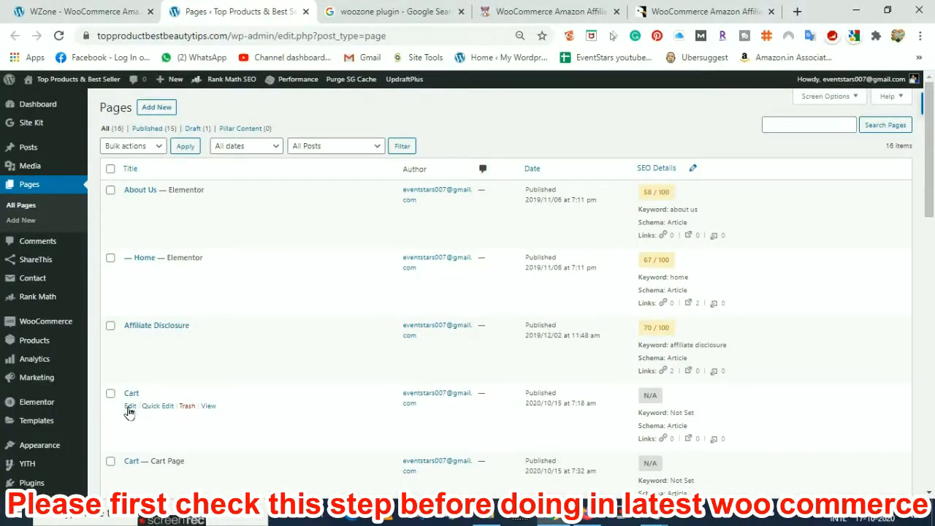
Open the first Cart page for editing, check its content for the [woocommerce_cart] shortcode and update the page.
left_click(129, 407)
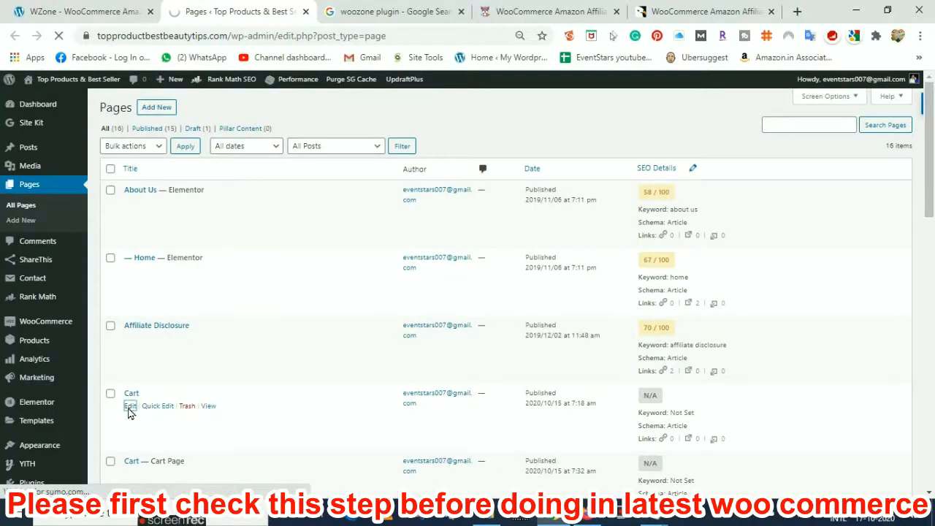
scroll(289, 250, "down", 4)
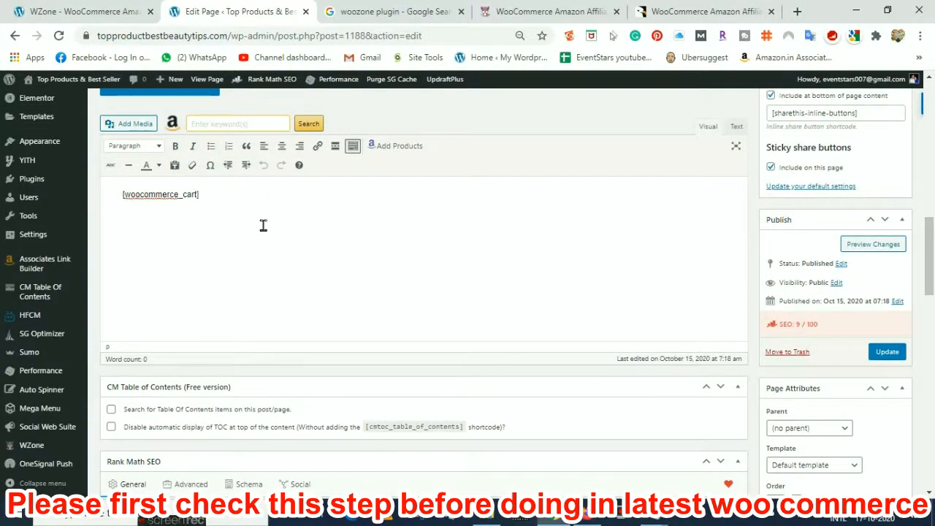
left_click(887, 353)
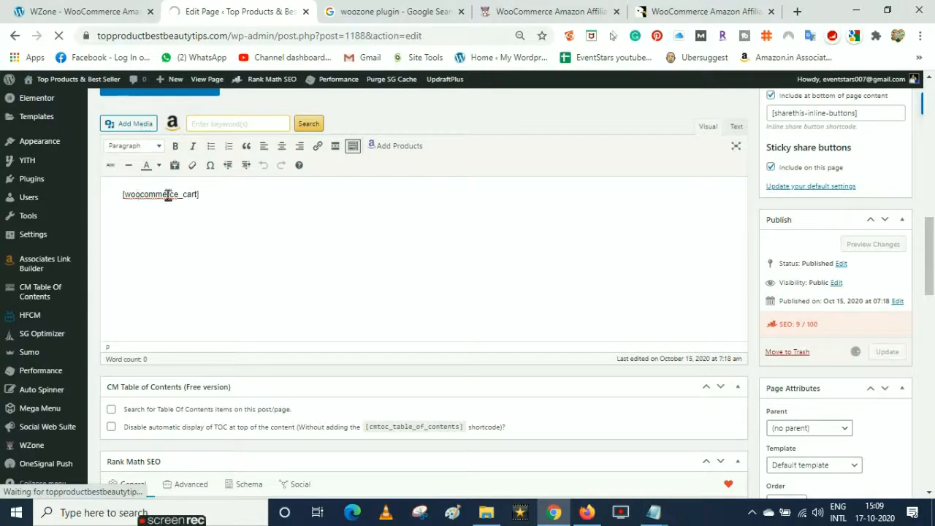
Return to the WZone page and dismiss the missing-shortcode notices for the Cart and Checkout pages.
left_click(88, 10)
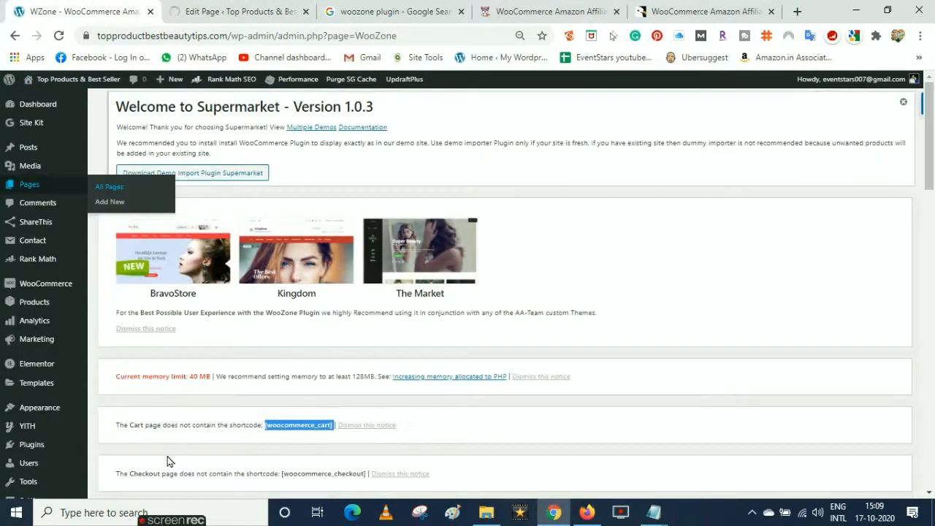
left_click_drag(932, 162, 933, 200)
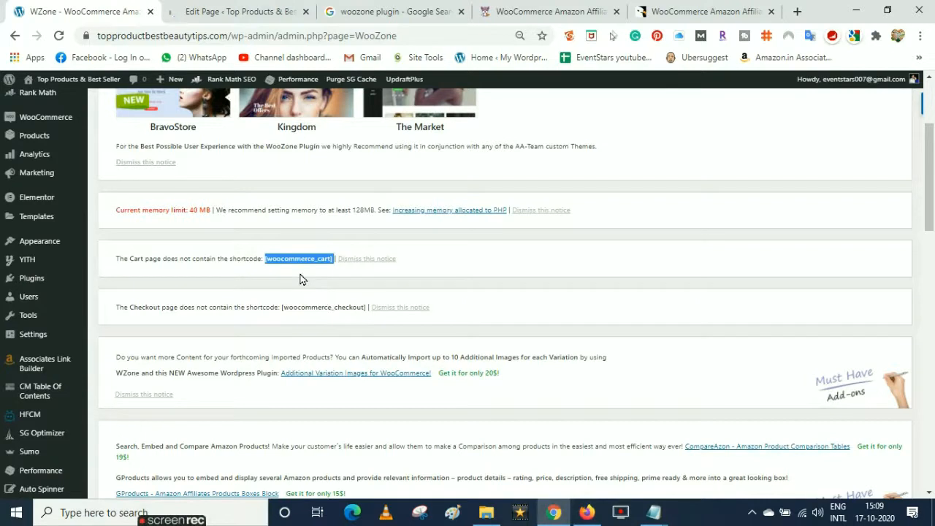
left_click(376, 264)
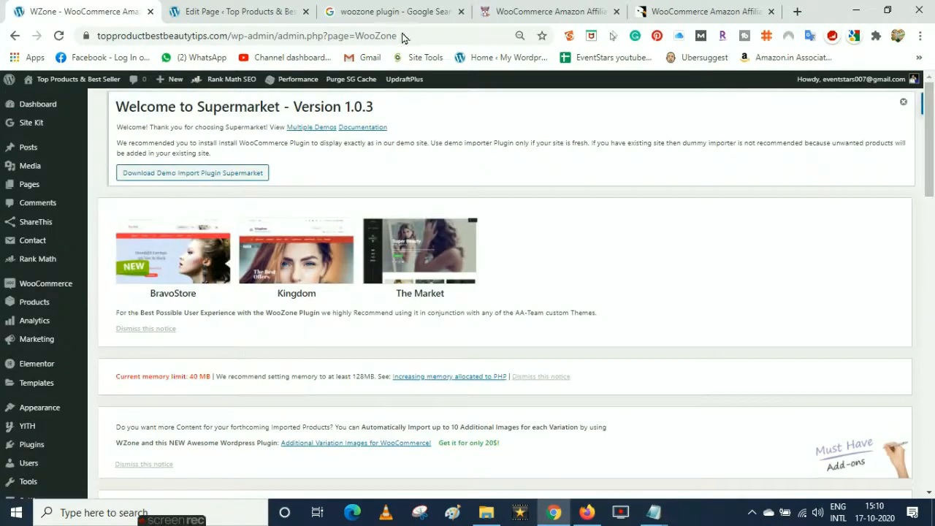
Look over the notices on the Cart page's edit screen.
left_click(233, 11)
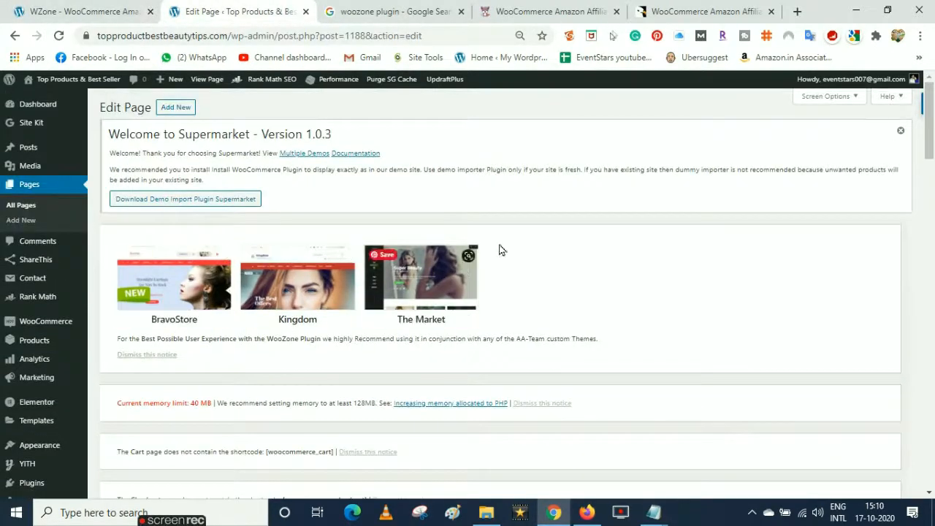
scroll(930, 150, "down", 2)
scroll(929, 154, "up", 2)
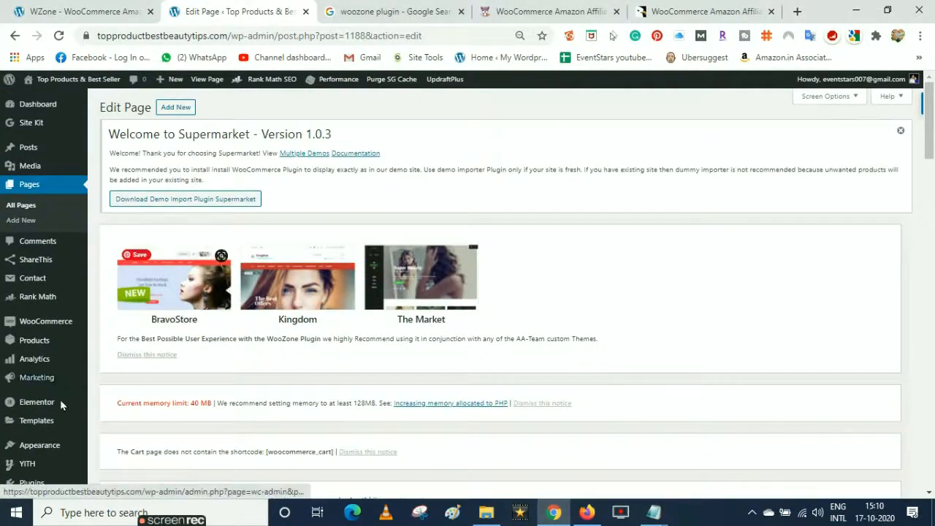
Return to WZone, open its Amazon configuration and review the eBay section before going back to General & Amazon.
left_click(92, 10)
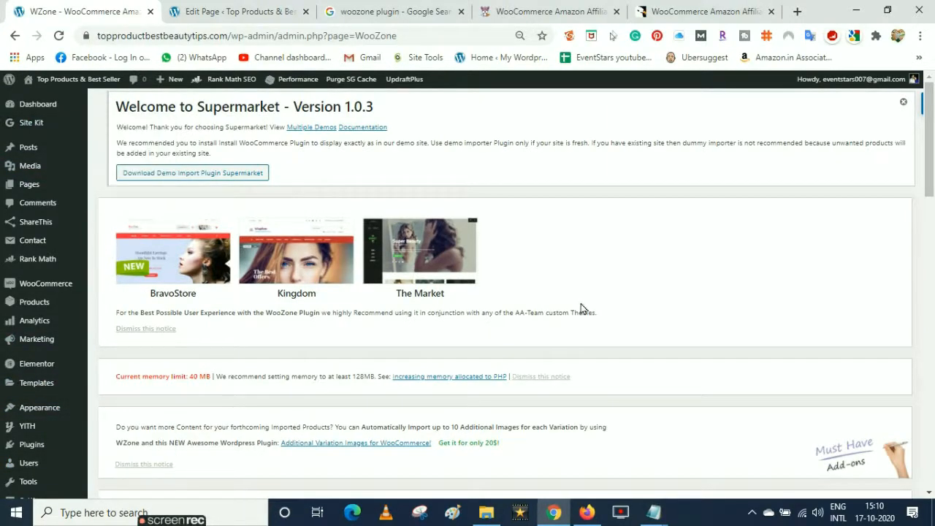
left_click_drag(932, 137, 933, 272)
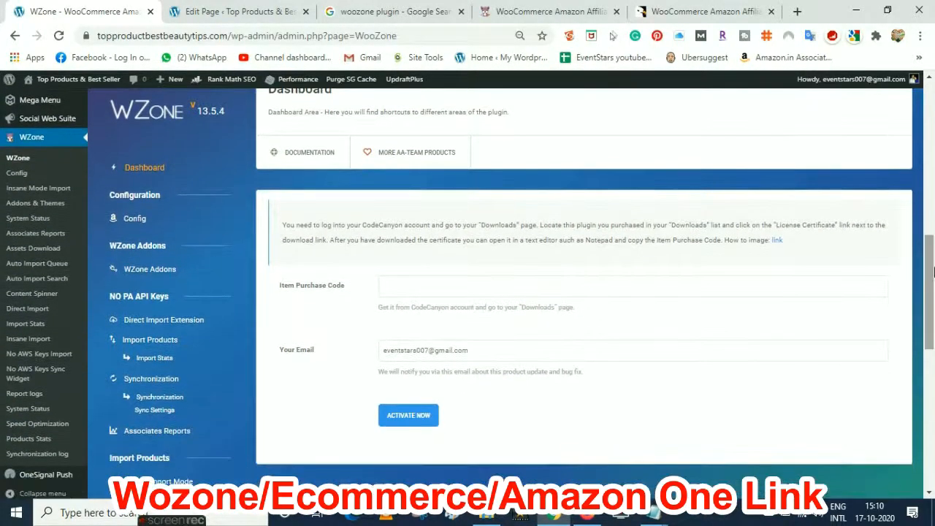
left_click(136, 219)
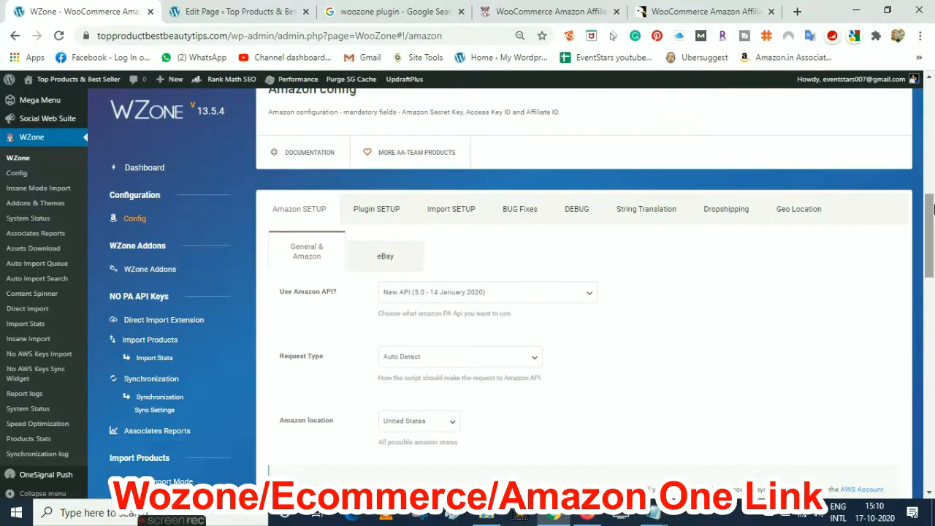
scroll(478, 188, "down", 1)
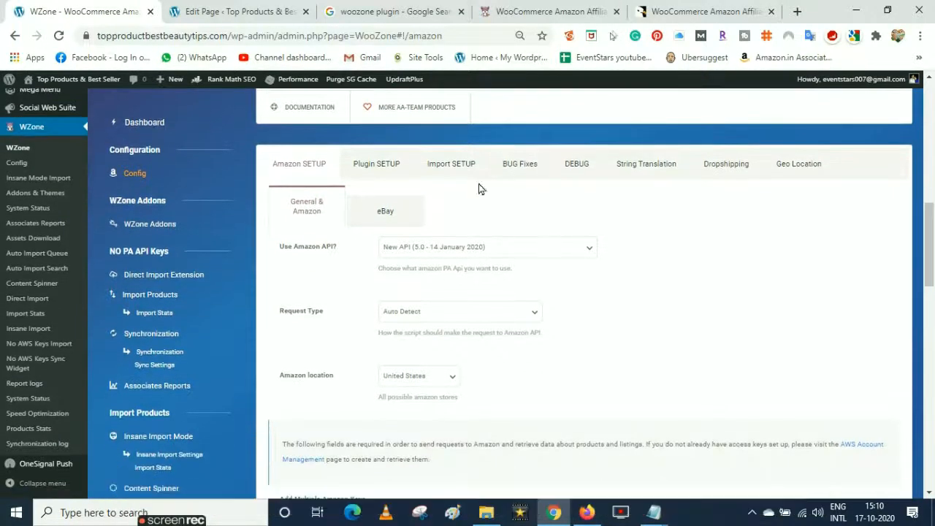
left_click(425, 215)
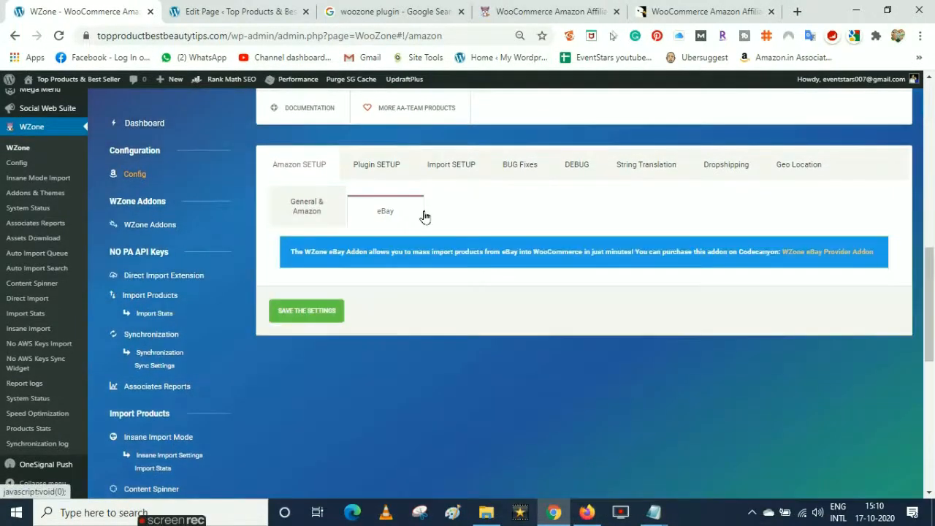
left_click(316, 211)
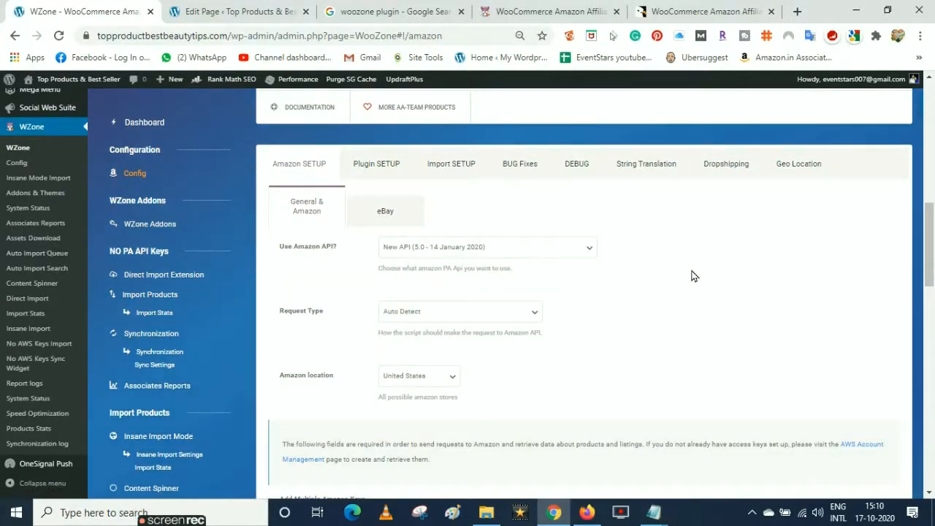
Check the Request Type setting and set the Amazon location to India.
left_click_drag(931, 245, 932, 263)
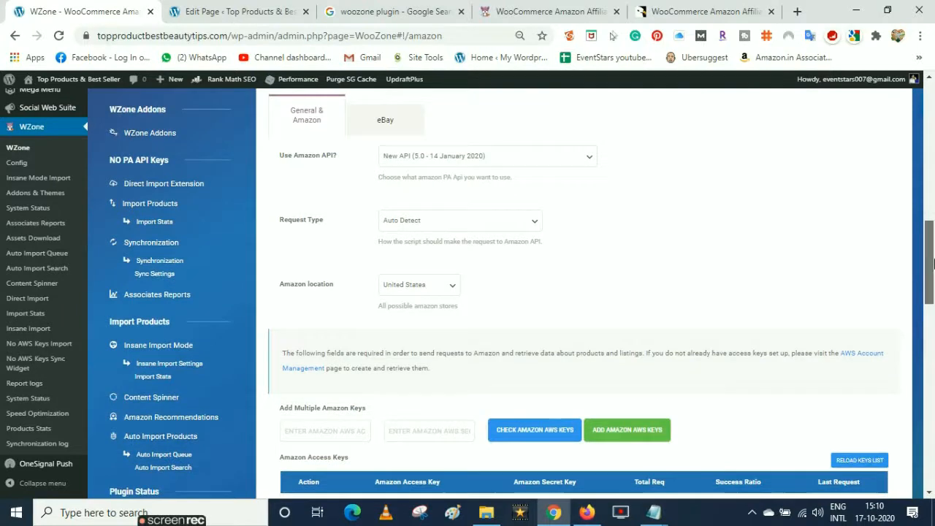
left_click(515, 232)
left_click(515, 234)
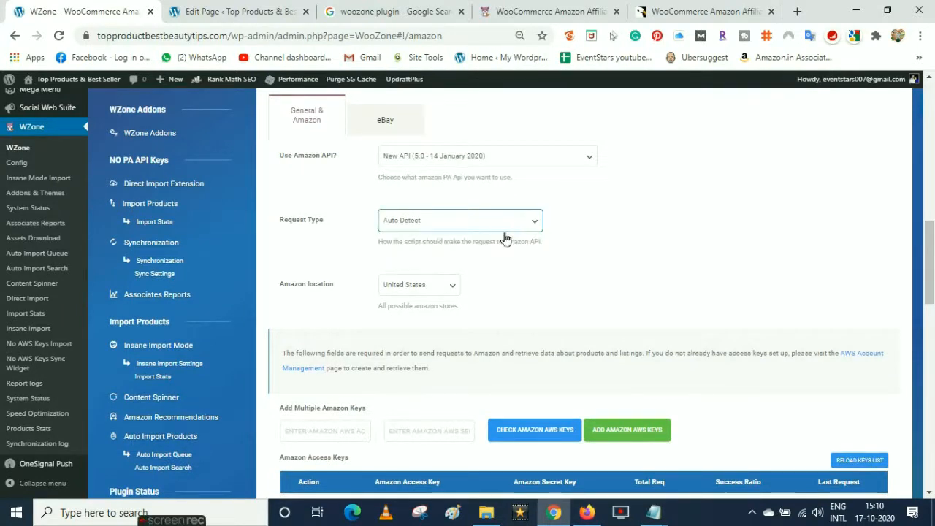
left_click(446, 290)
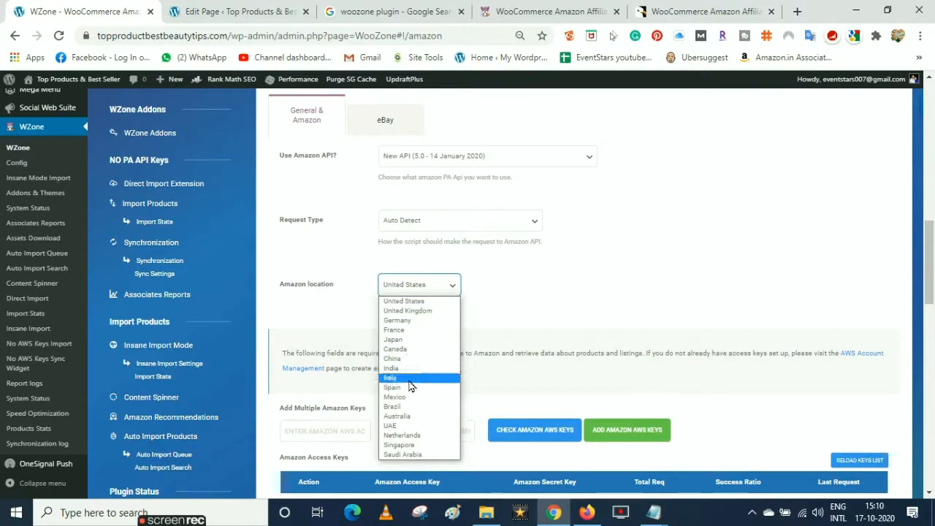
left_click(394, 369)
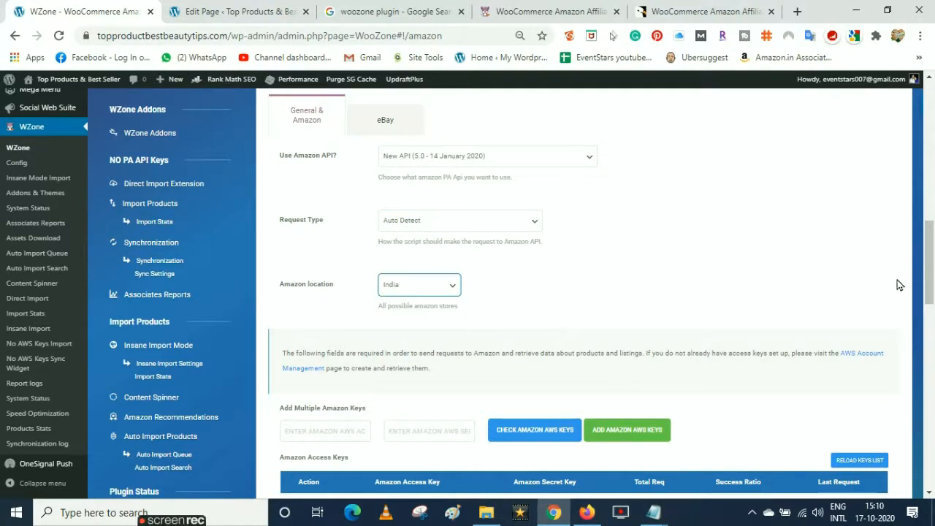
Review the Amazon keys and affiliate ID fields, and open Amazon.in Associates and the EventStars YouTube spreadsheet in new tabs.
scroll(933, 272, "down", 2)
left_click_drag(933, 272, 933, 292)
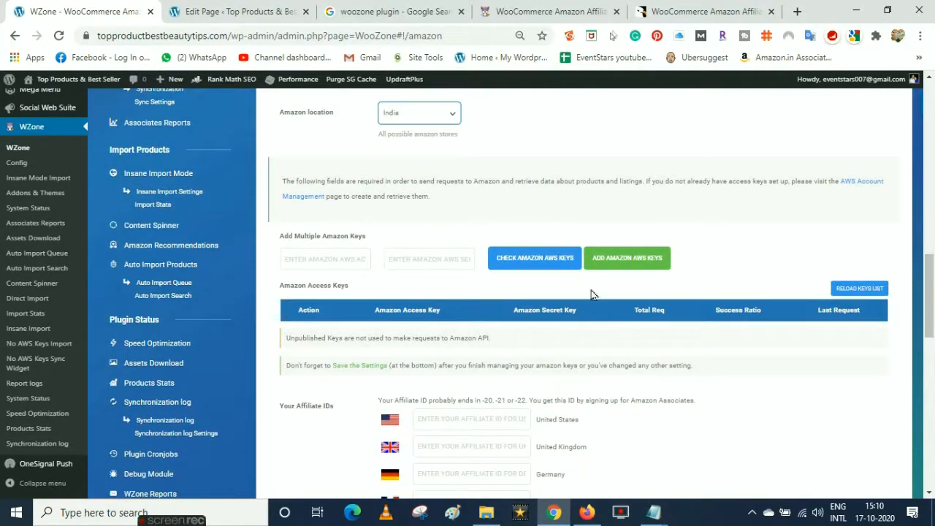
left_click_drag(932, 285, 931, 321)
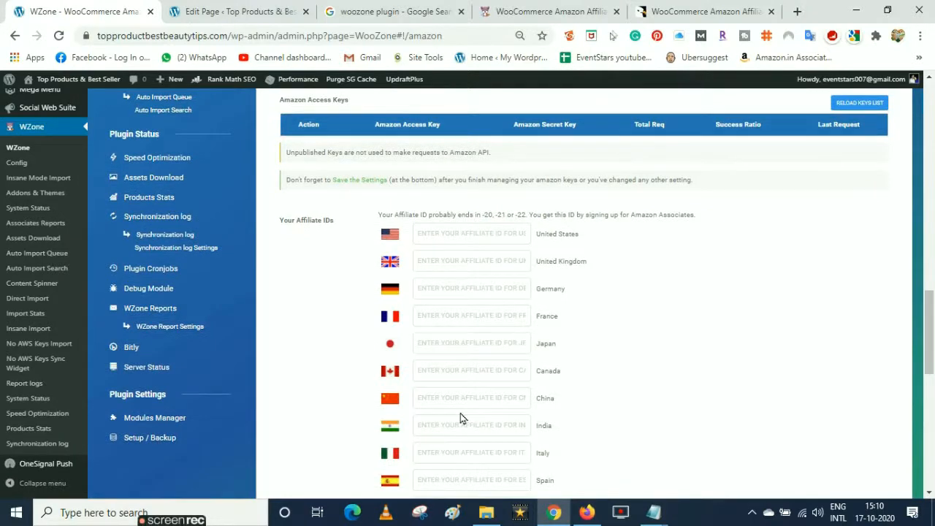
left_click_drag(931, 332, 931, 340)
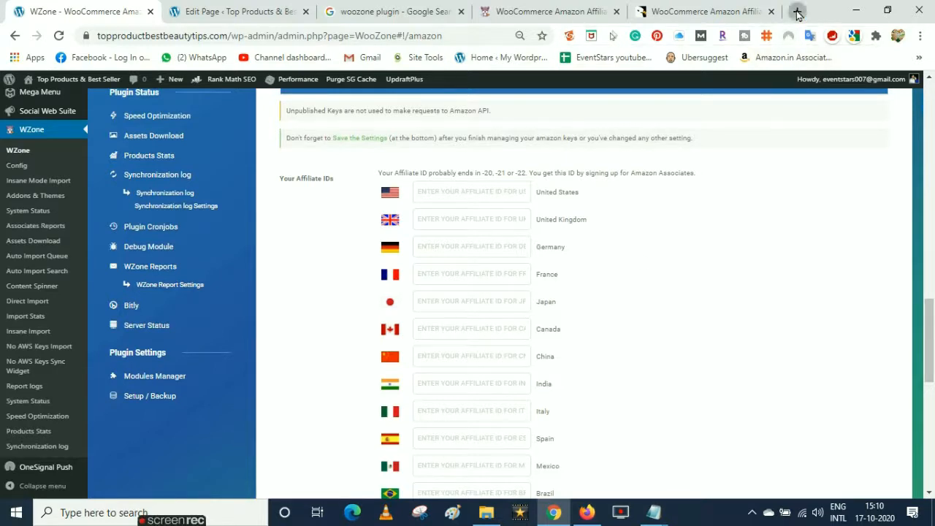
left_click(798, 13)
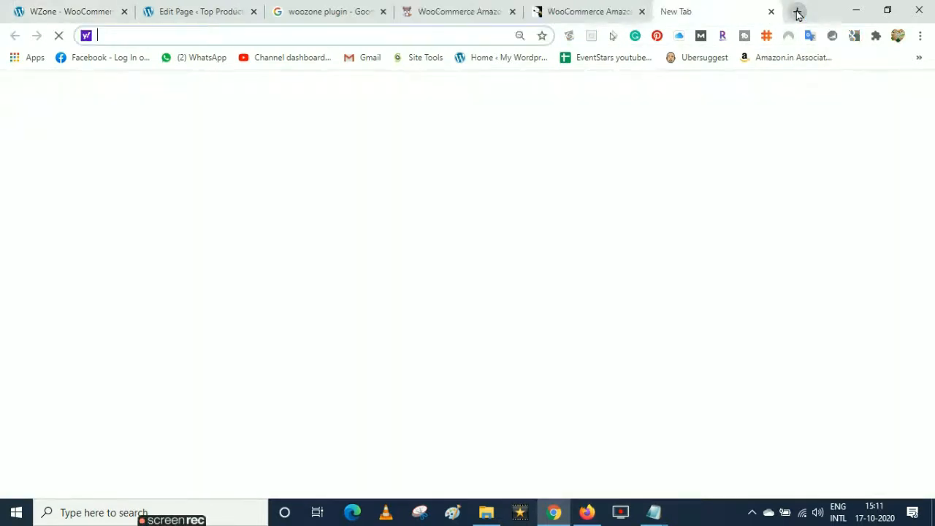
left_click(774, 62)
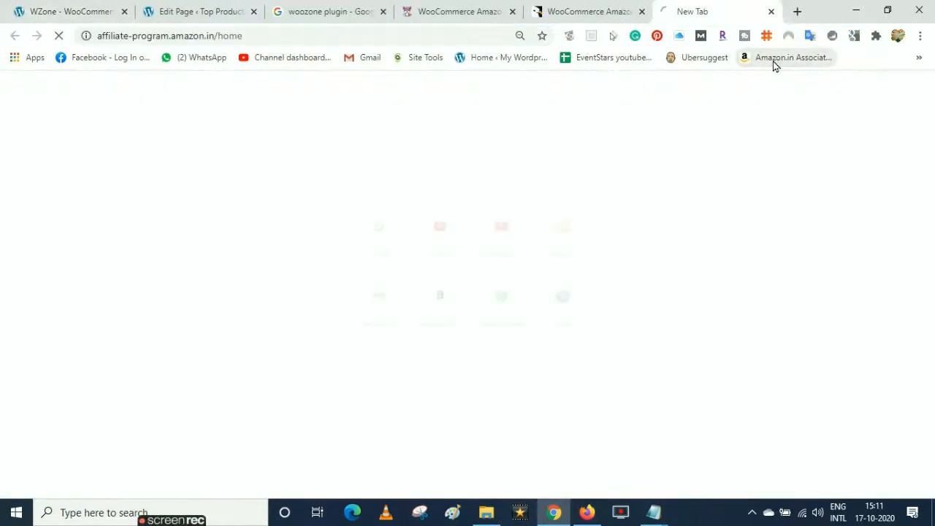
left_click(796, 12)
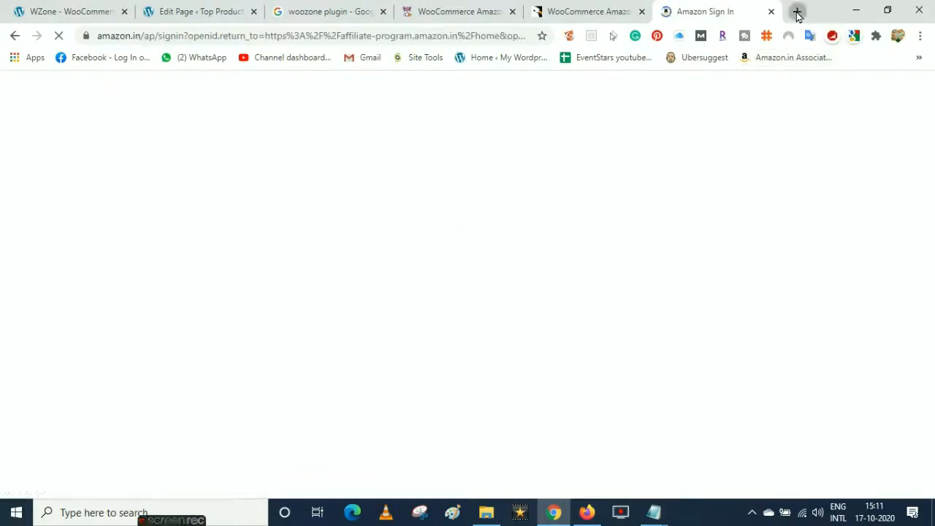
left_click(613, 61)
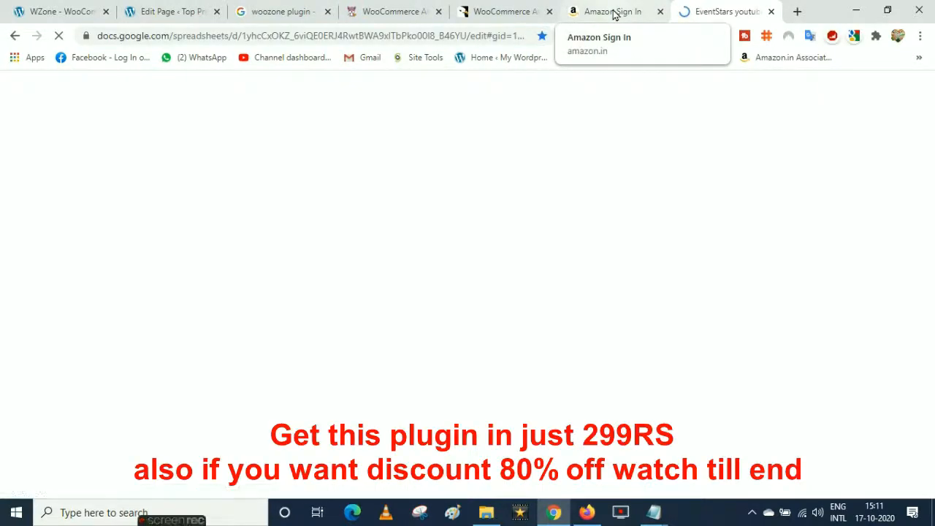
Return to the Amazon sign-in page and log in to Amazon Associates with the account password.
left_click(613, 14)
left_click(429, 257)
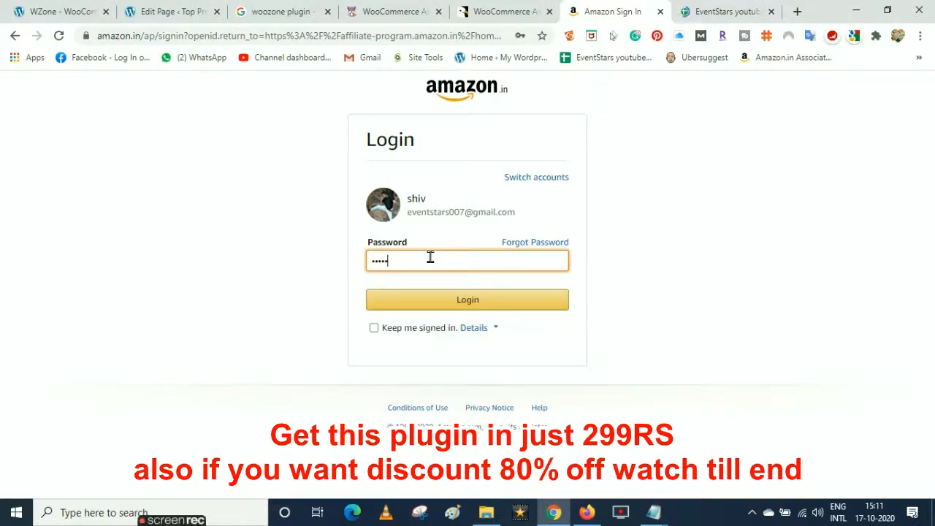
key("Return")
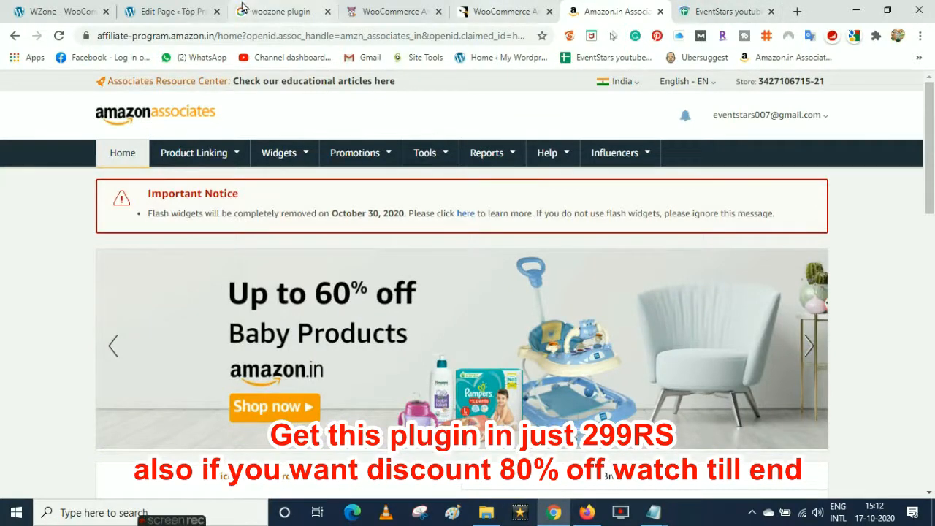
Copy the store ID from the Amazon.in Associates page into WZone's India affiliate ID field.
left_click(67, 7)
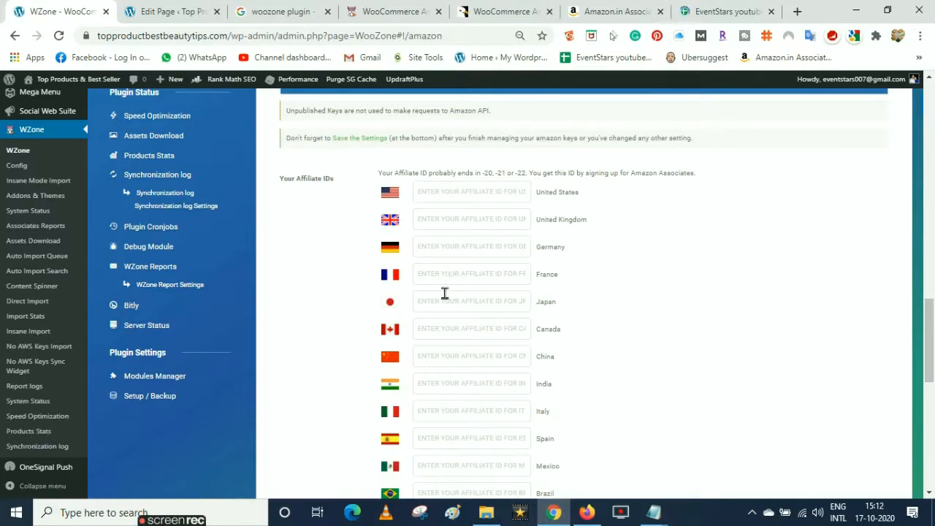
left_click(444, 383)
left_click(618, 12)
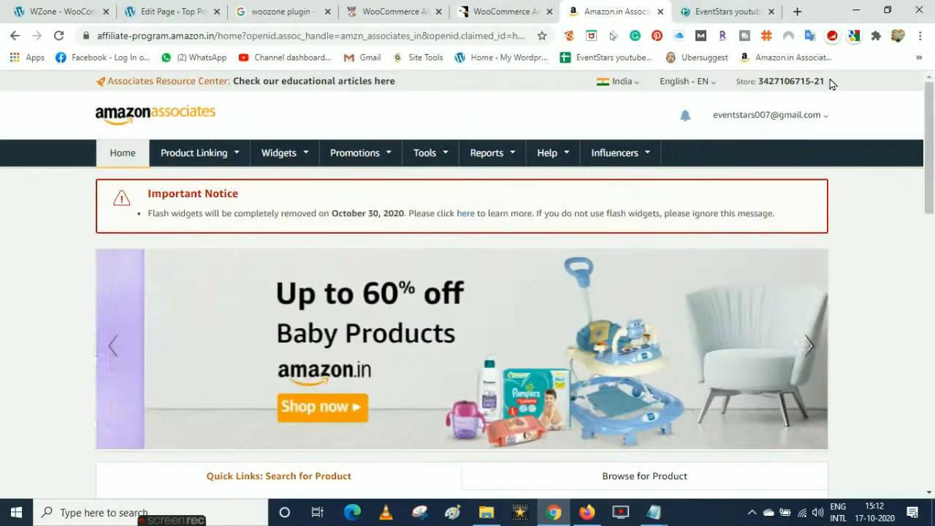
left_click_drag(826, 84, 762, 81)
left_click_drag(853, 86, 762, 81)
left_click(837, 84)
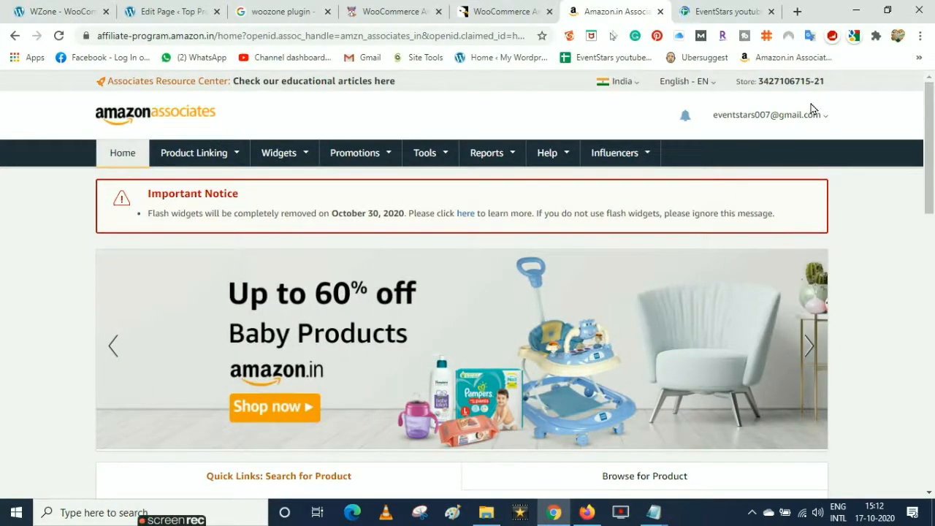
left_click_drag(760, 83, 824, 81)
key("ctrl+c")
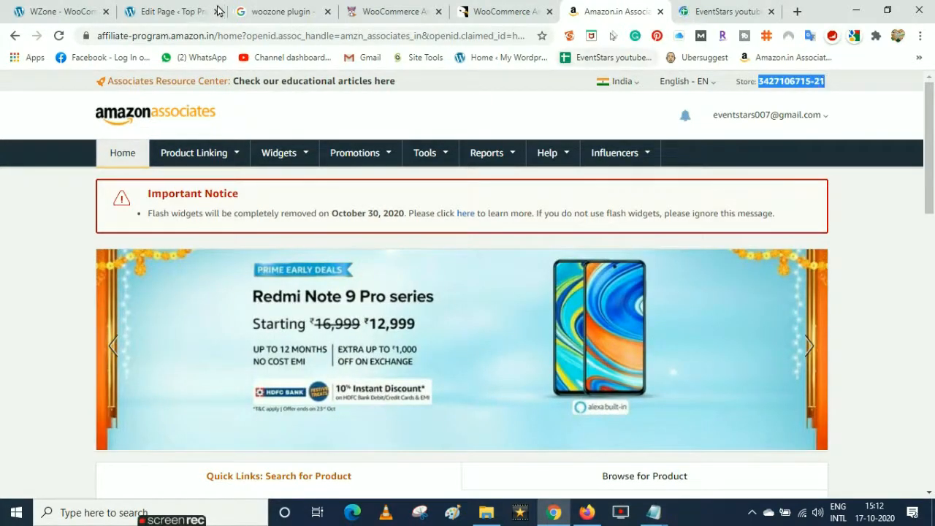
left_click(65, 10)
key("ctrl+v")
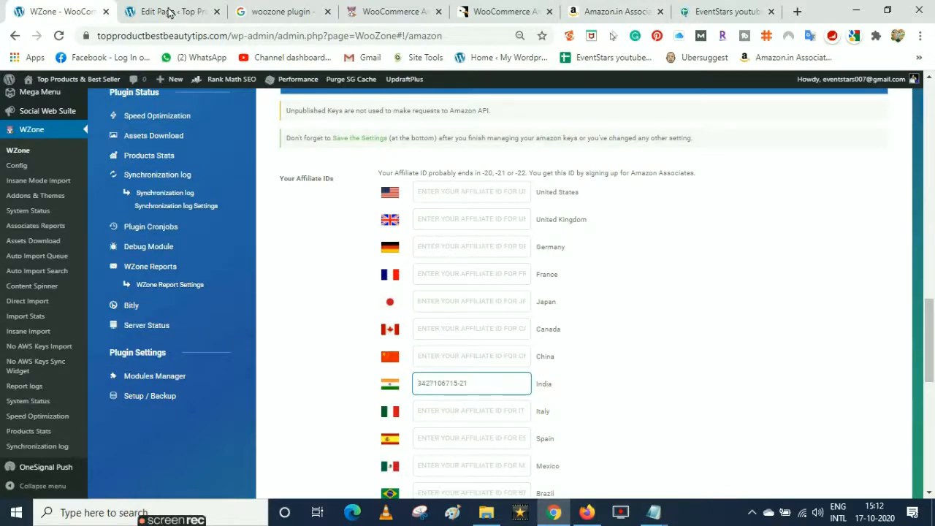
Copy the US affiliate ID from the EventStars spreadsheet into WZone's United States affiliate ID field.
left_click(701, 9)
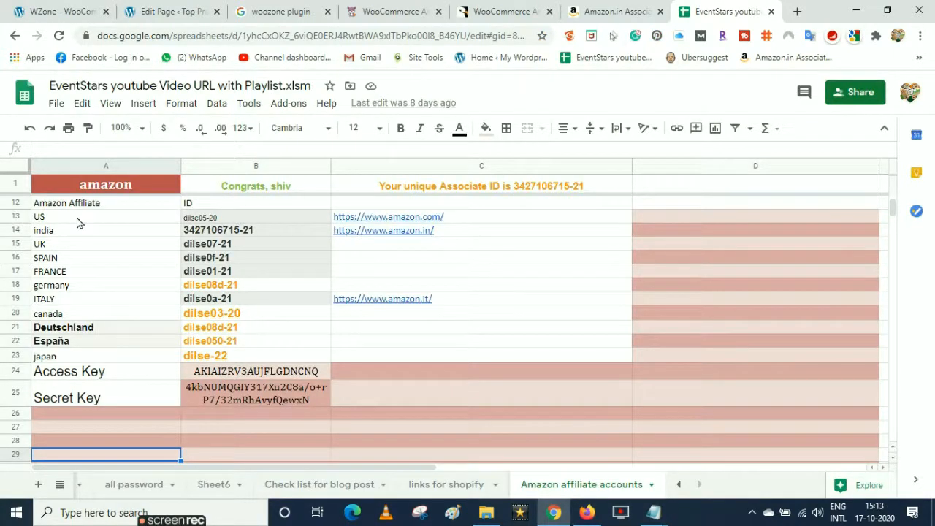
left_click(196, 223)
key("ctrl+c")
left_click(42, 9)
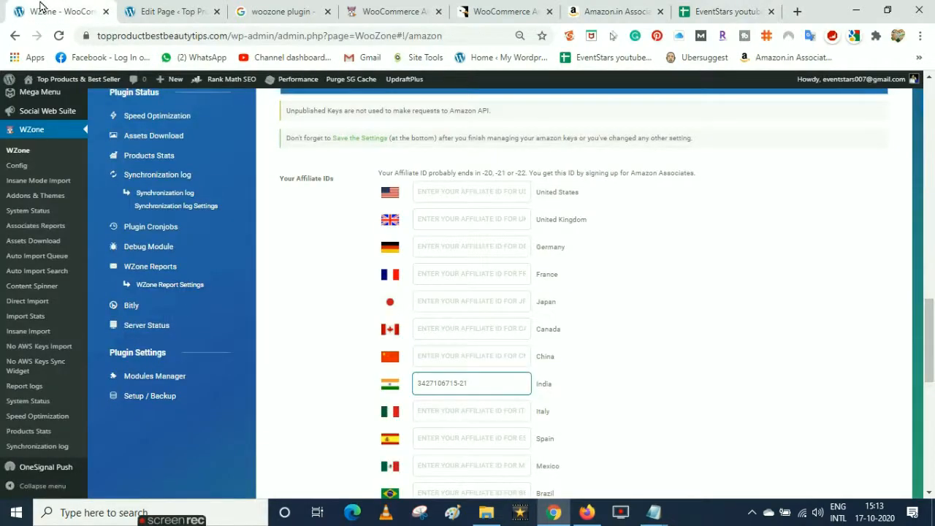
left_click(458, 194)
key("ctrl+v")
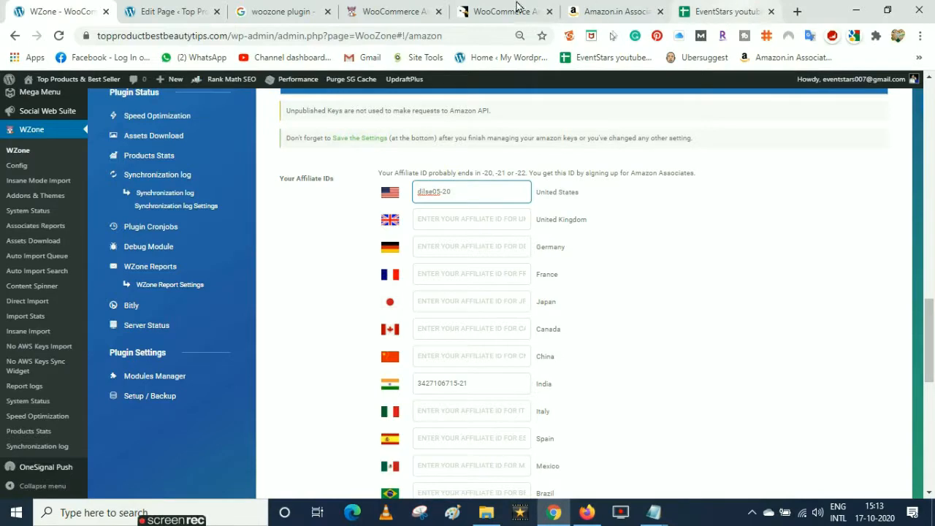
Place the EventStars spreadsheet tab beside the WZone tab and copy the UK affiliate ID into WZone's United Kingdom field.
left_click_drag(719, 8, 167, 15)
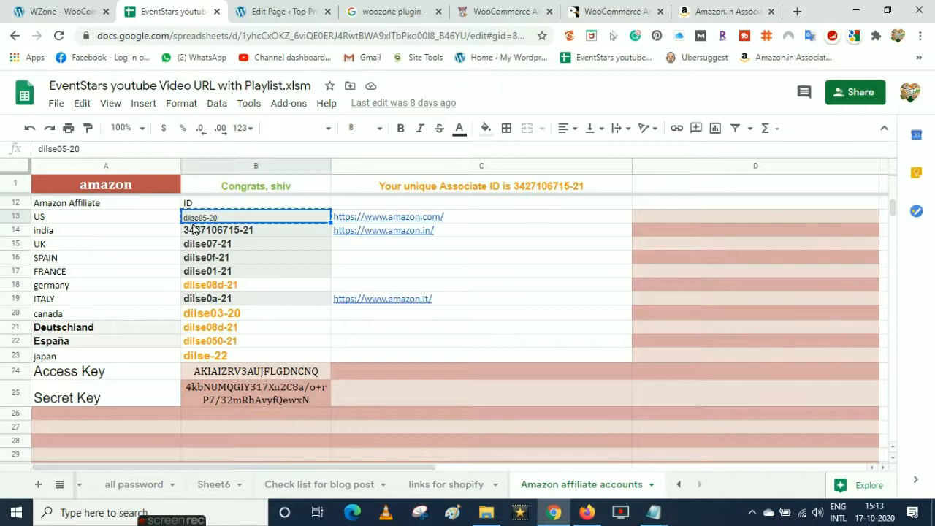
key("Down")
key("Down")
key("ctrl+c")
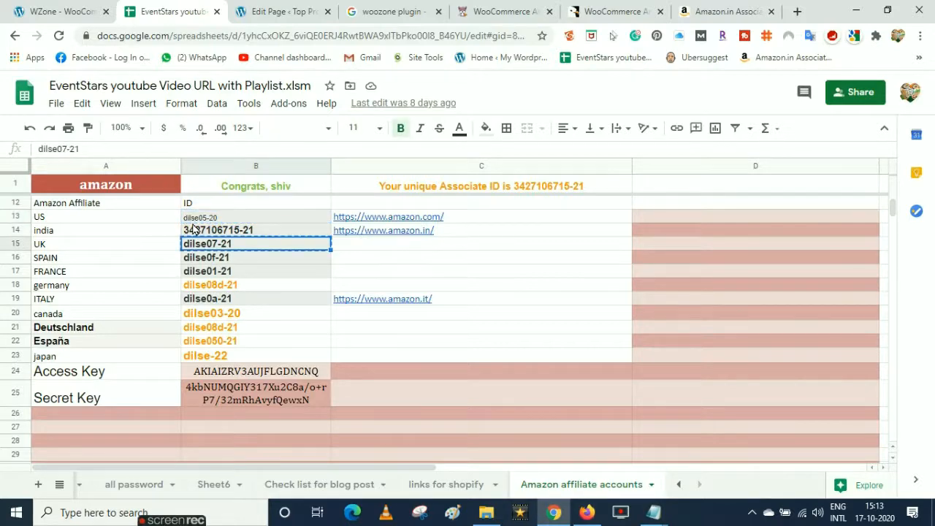
left_click(30, 6)
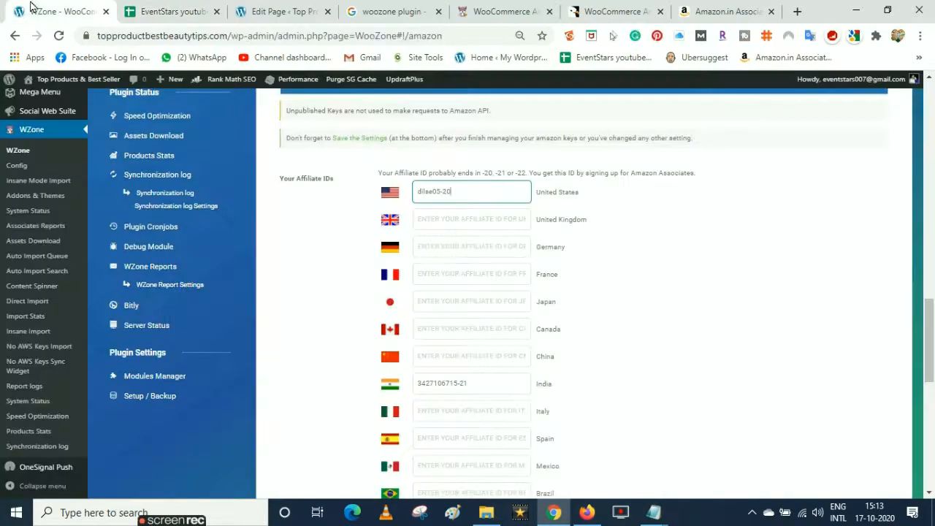
left_click(466, 219)
key("ctrl+v")
Copy the Spain affiliate ID from the spreadsheet into WZone's Spain affiliate ID field.
left_click(158, 9)
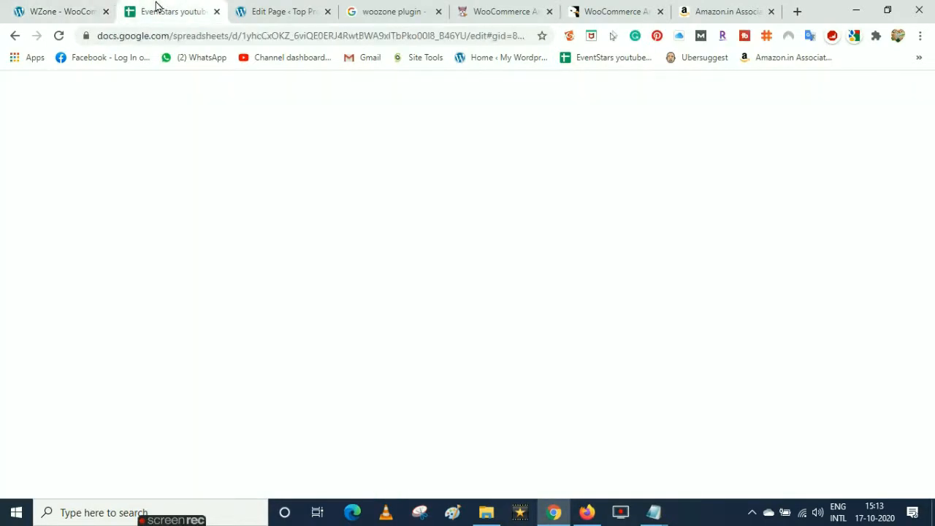
key("Down")
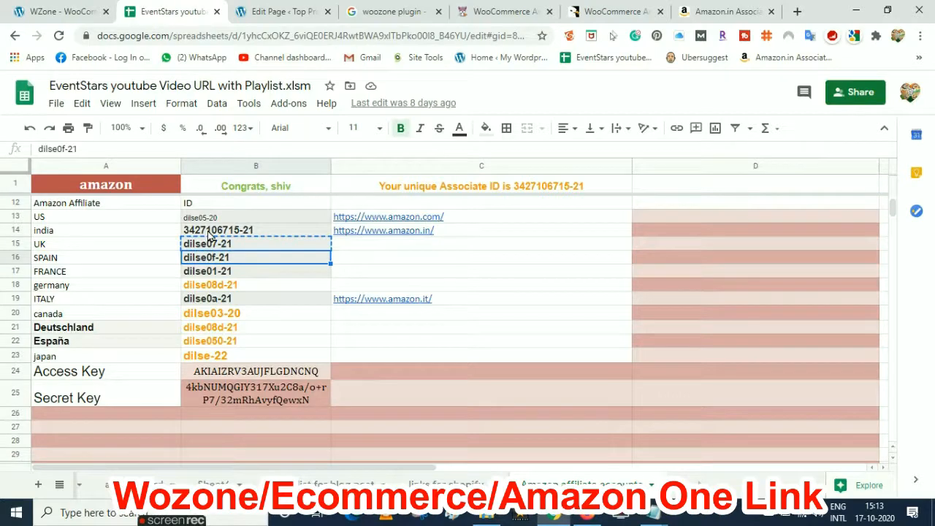
left_click(47, 10)
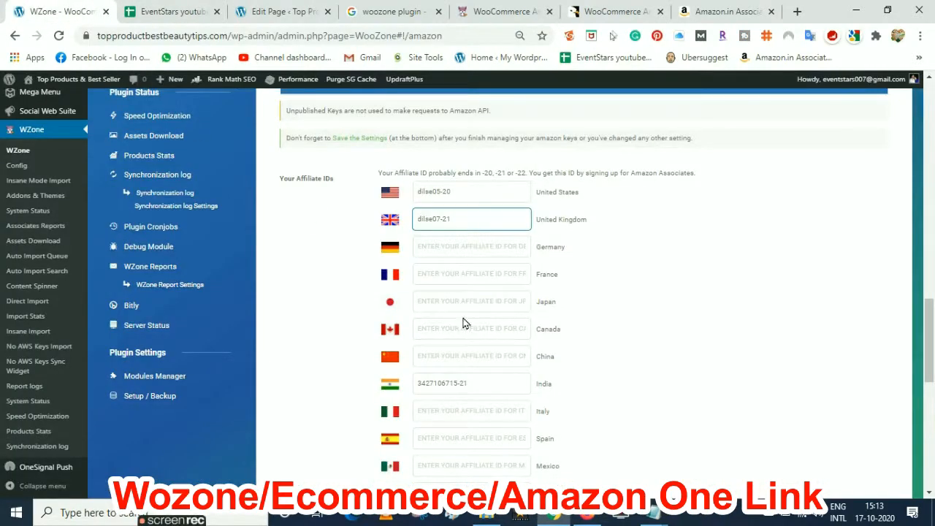
left_click(488, 440)
key("ctrl+v")
Copy the France affiliate ID from the spreadsheet into WZone's France affiliate ID field.
left_click(156, 6)
key("Down")
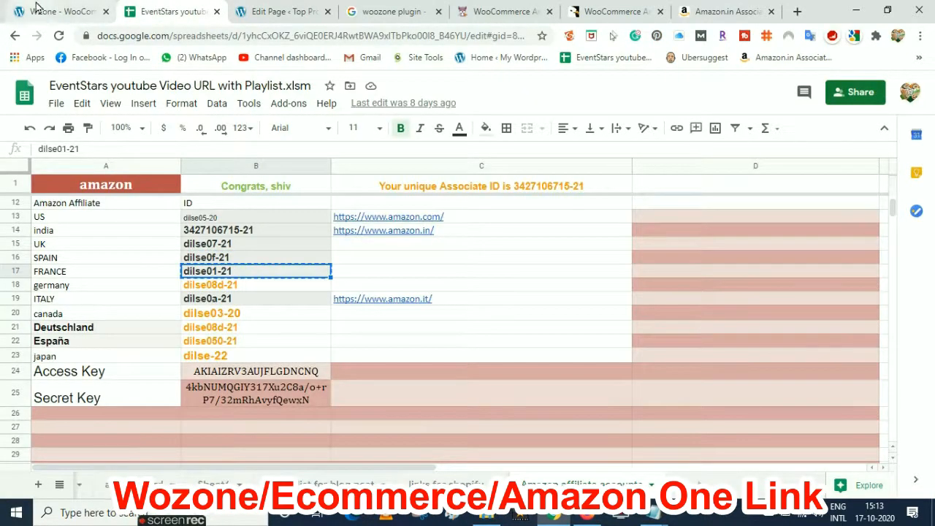
left_click(37, 6)
left_click(486, 275)
key("ctrl+v")
Copy the Germany affiliate ID from the spreadsheet into WZone's Germany affiliate ID field.
left_click(159, 7)
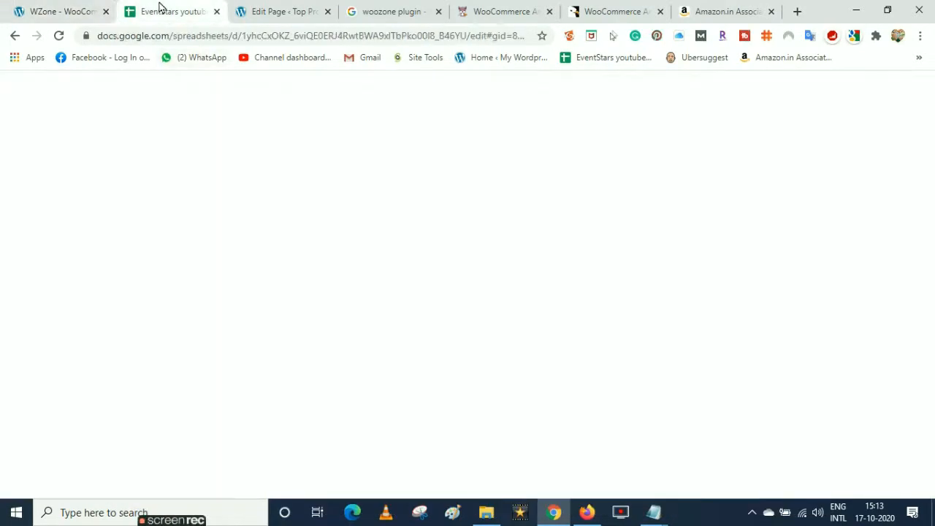
key("Down")
key("ctrl+c")
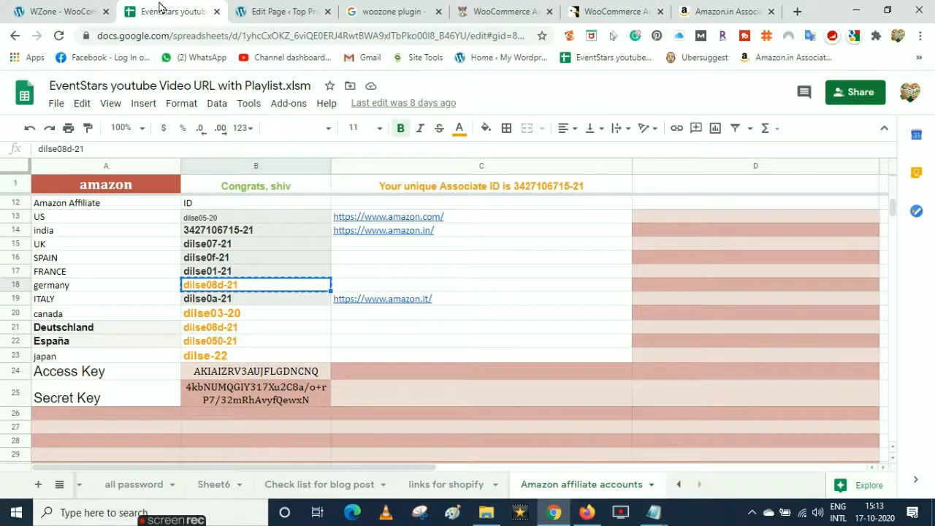
left_click(57, 7)
left_click(470, 246)
key("ctrl+v")
Copy the Italy affiliate ID from the spreadsheet into WZone's Italy affiliate ID field.
left_click(146, 8)
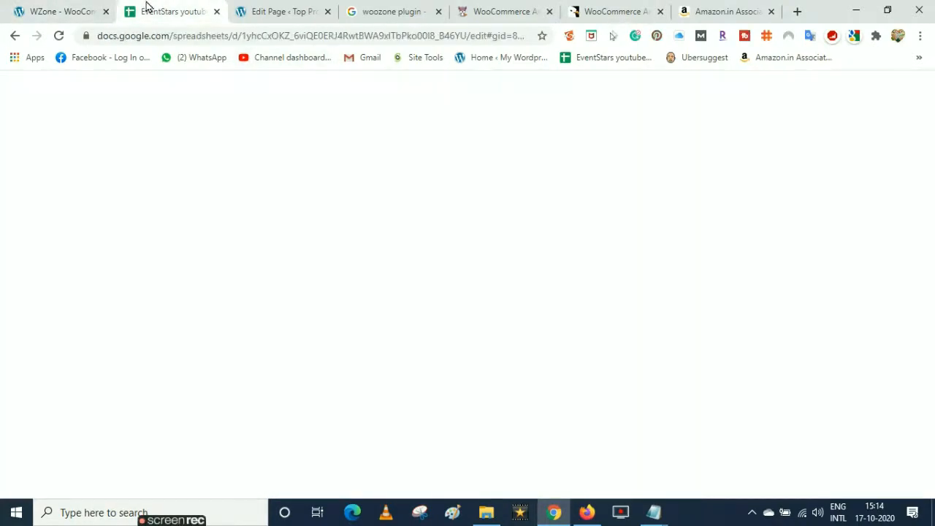
key("Down")
key("ctrl+c")
left_click(40, 7)
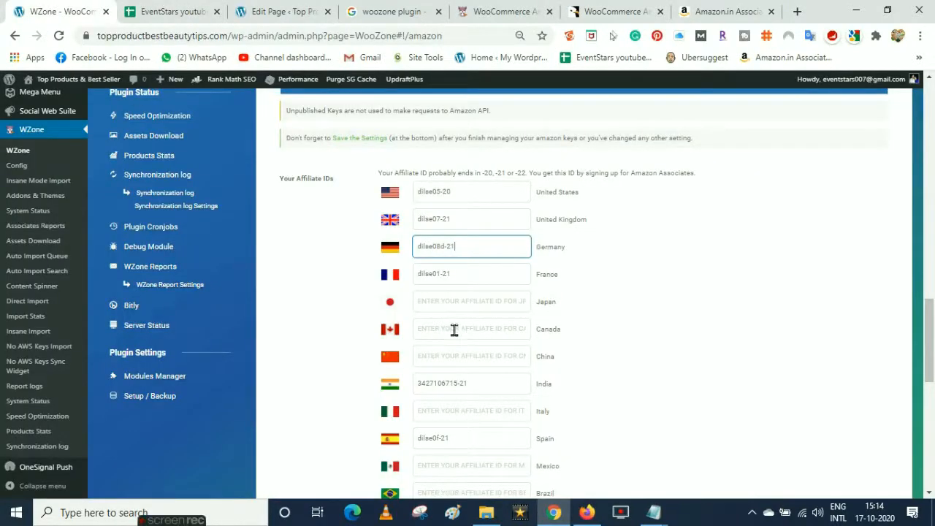
left_click(485, 413)
key("ctrl+v")
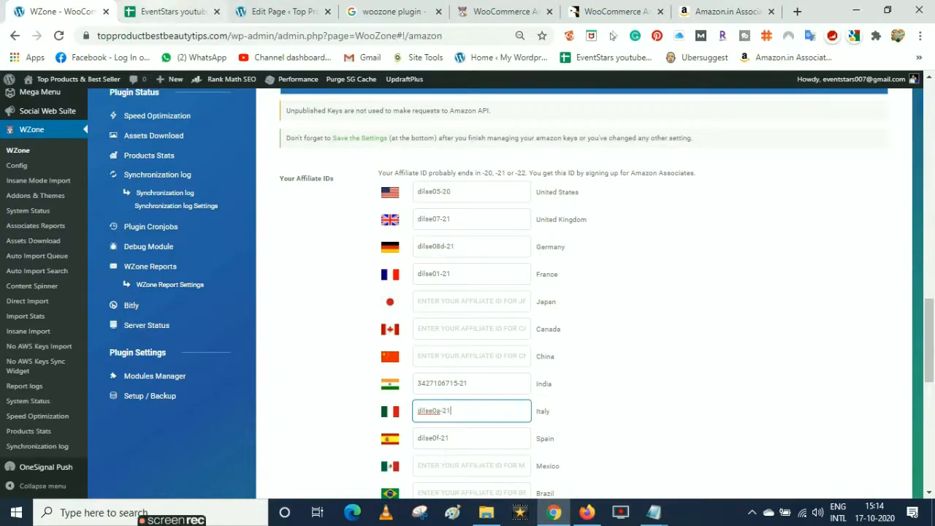
left_click(159, 6)
key("Down")
key("ctrl+c")
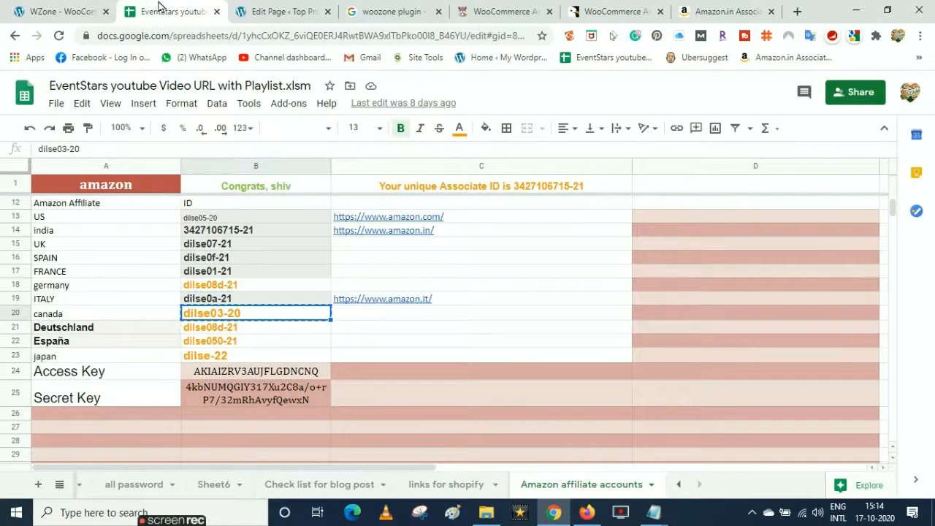
left_click(63, 10)
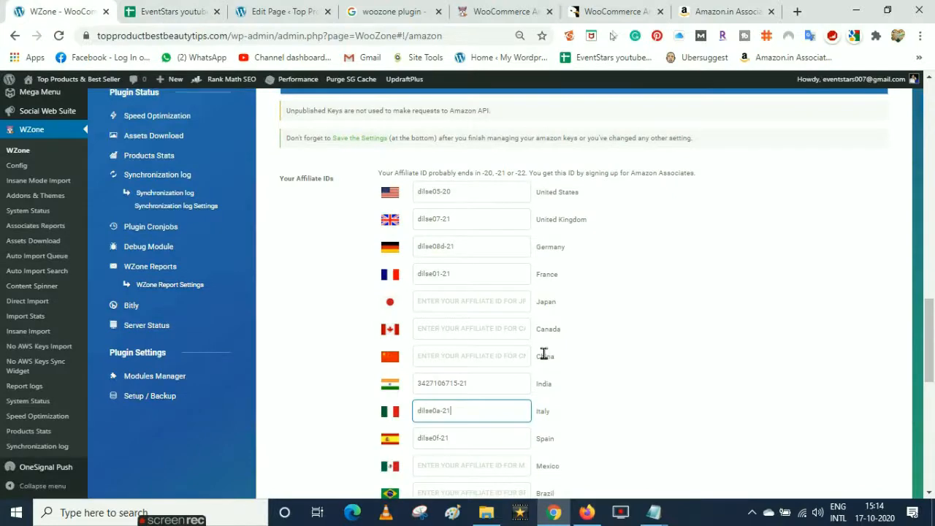
left_click_drag(931, 321, 931, 341)
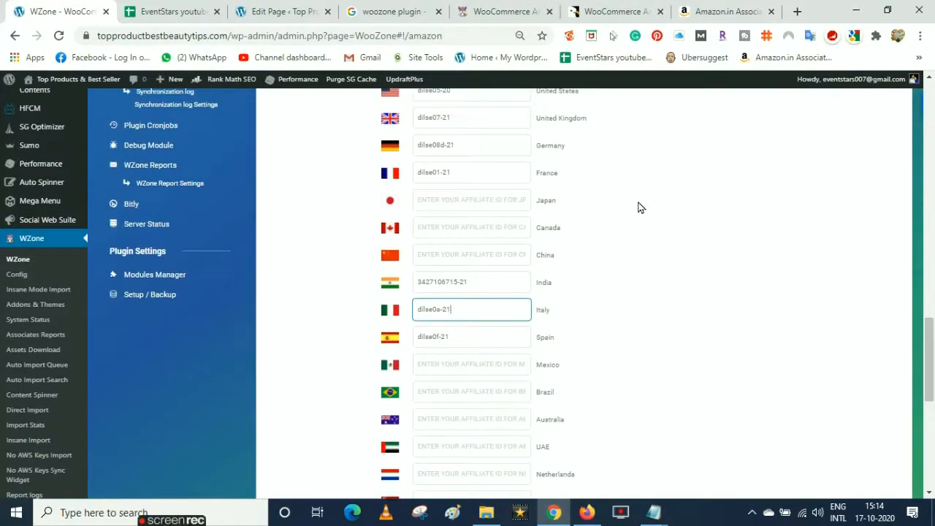
left_click_drag(932, 342, 932, 333)
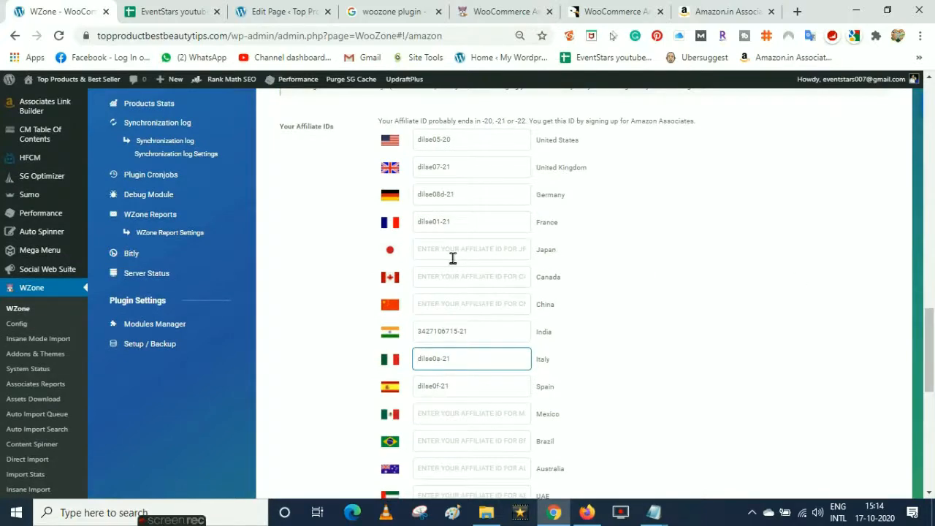
Copy the Japan affiliate ID from the spreadsheet into WZone's Japan affiliate ID field.
left_click(146, 9)
key("Down")
key("Down")
key("Down")
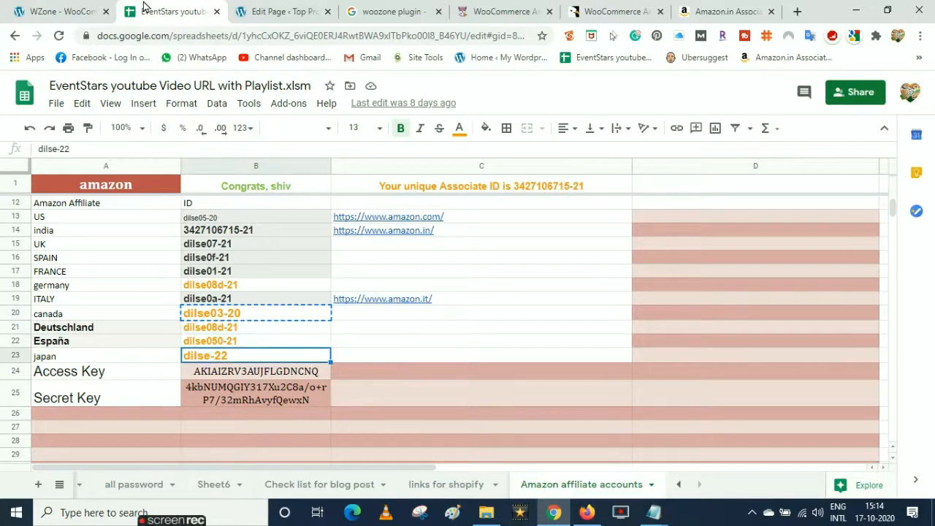
left_click(58, 10)
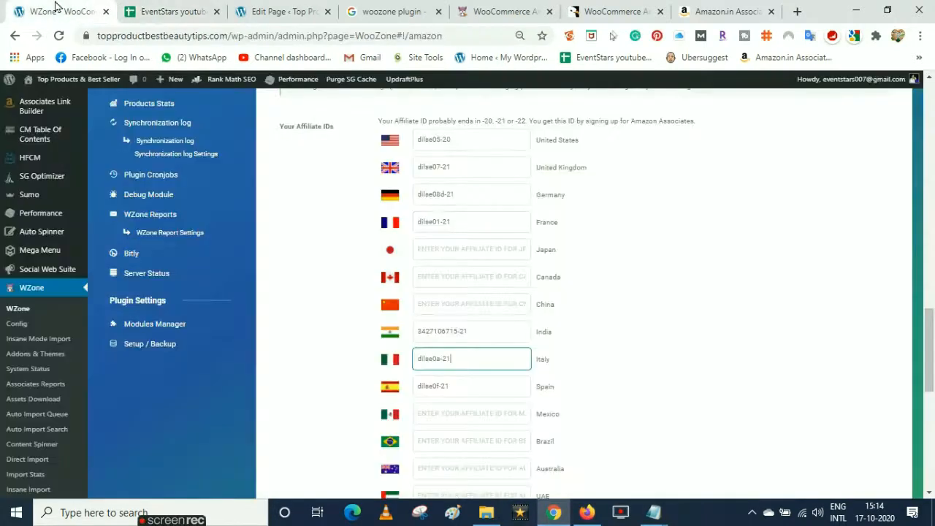
left_click(493, 253)
key("ctrl+v")
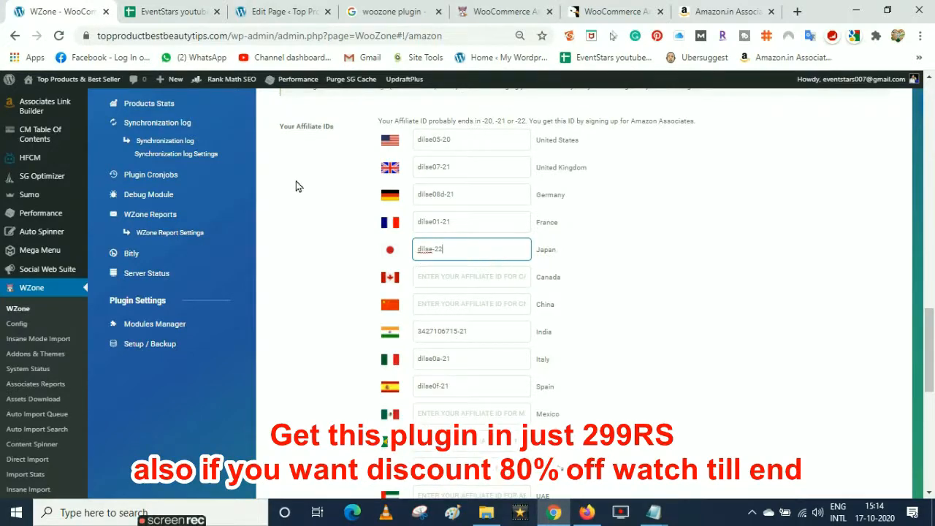
Copy the Canada affiliate ID from the spreadsheet into WZone's Canada affiliate ID field.
left_click(168, 8)
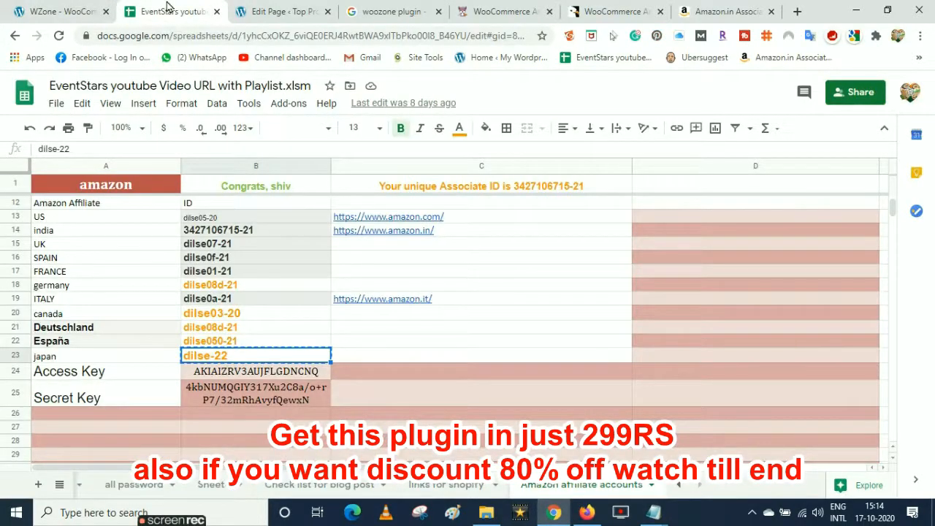
key("Up")
key("Up")
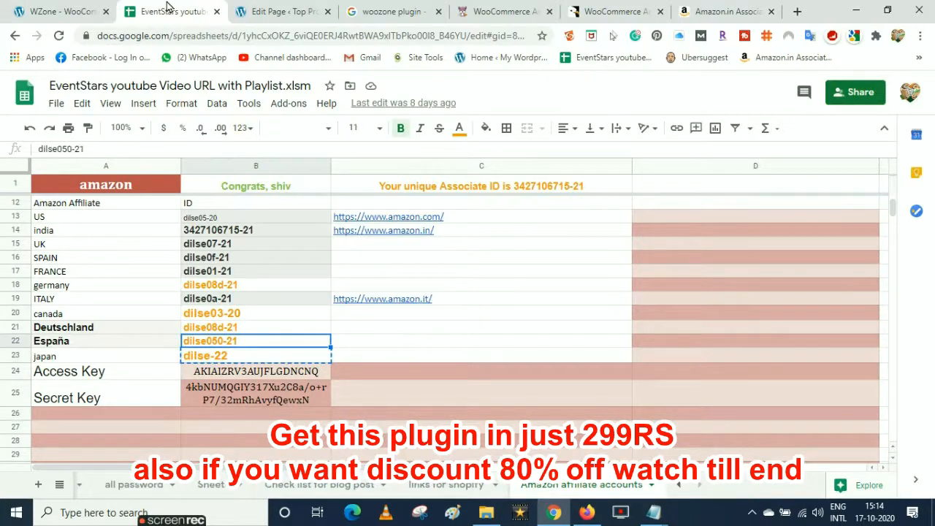
key("Up")
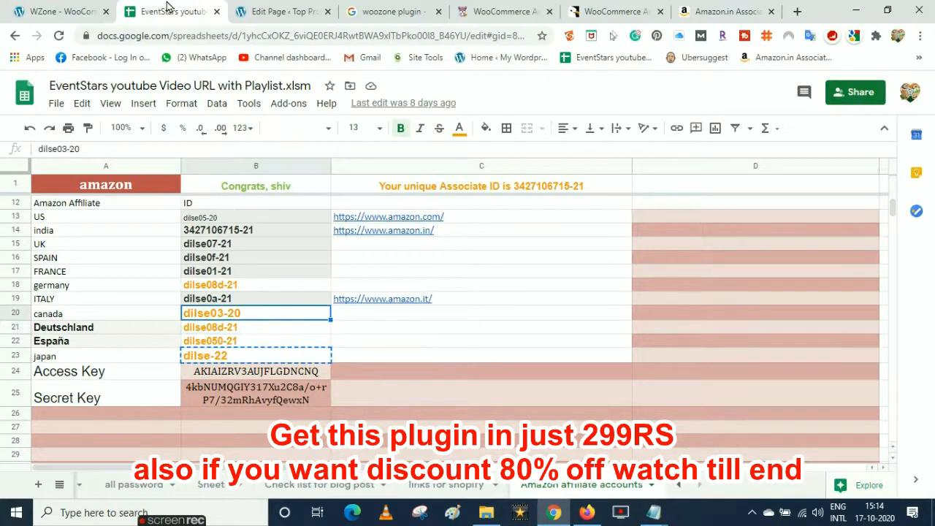
key("ctrl+c")
left_click(75, 9)
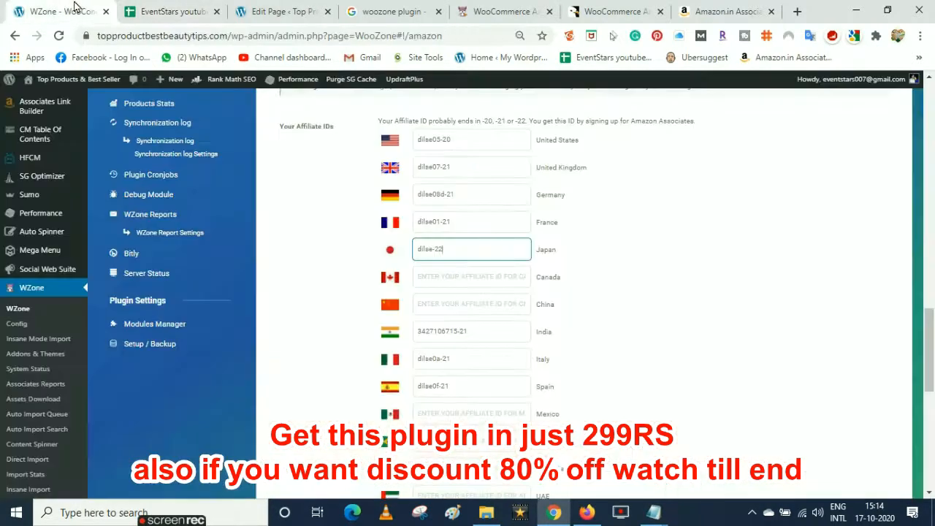
left_click(460, 275)
key("ctrl+v")
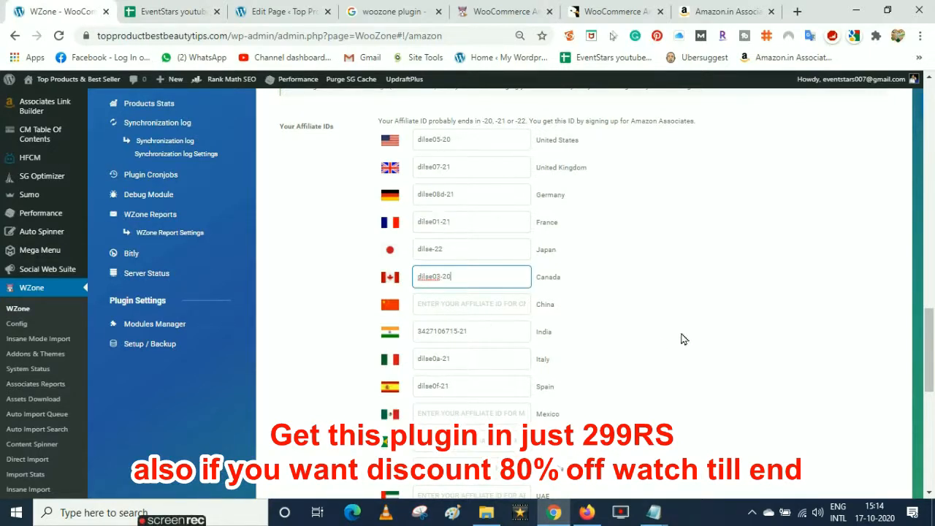
Set the Main Affiliate ID to India in WZone's Amazon configuration.
left_click_drag(932, 329, 932, 438)
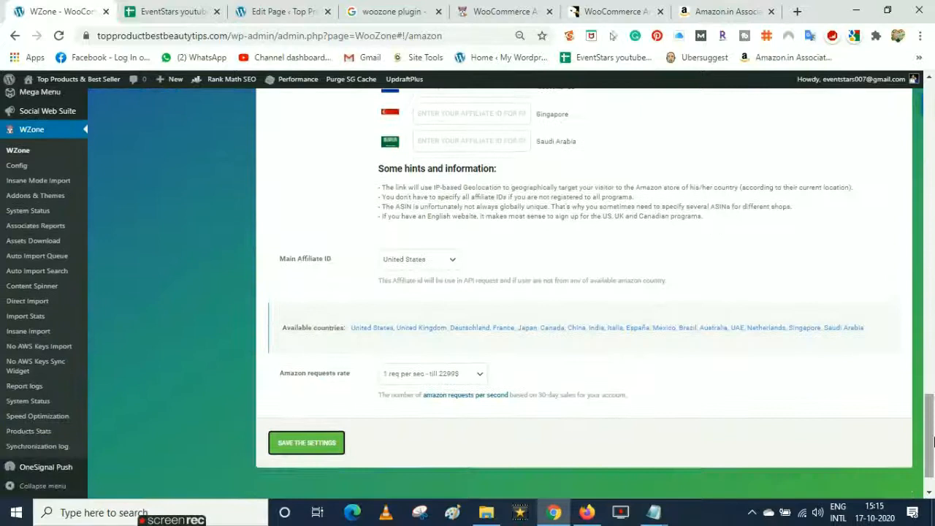
left_click(420, 262)
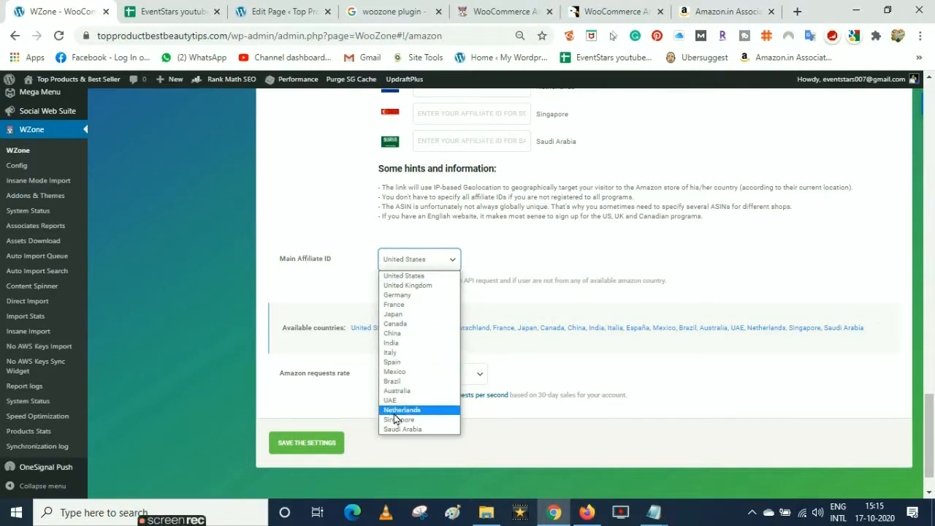
left_click(392, 343)
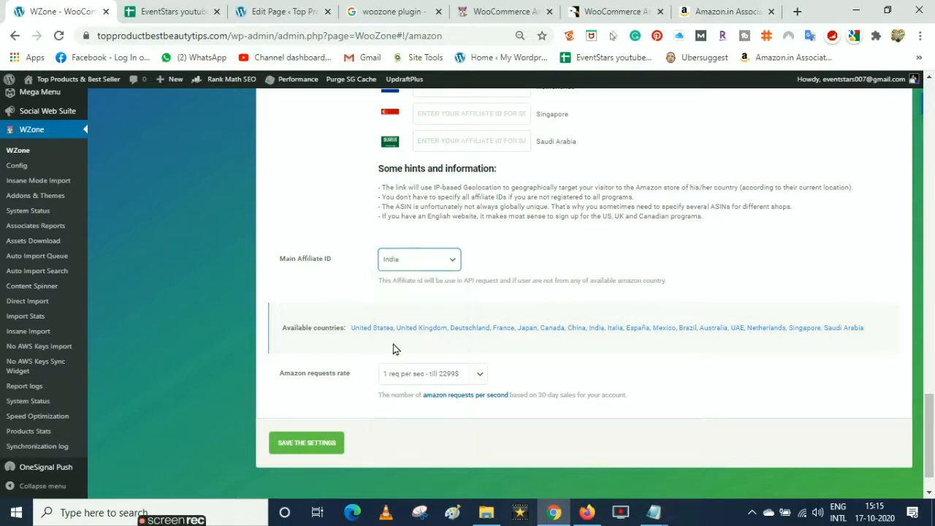
Save the Amazon setup settings, and set On-site Cart to NO in WZone's plugin setup.
left_click(311, 444)
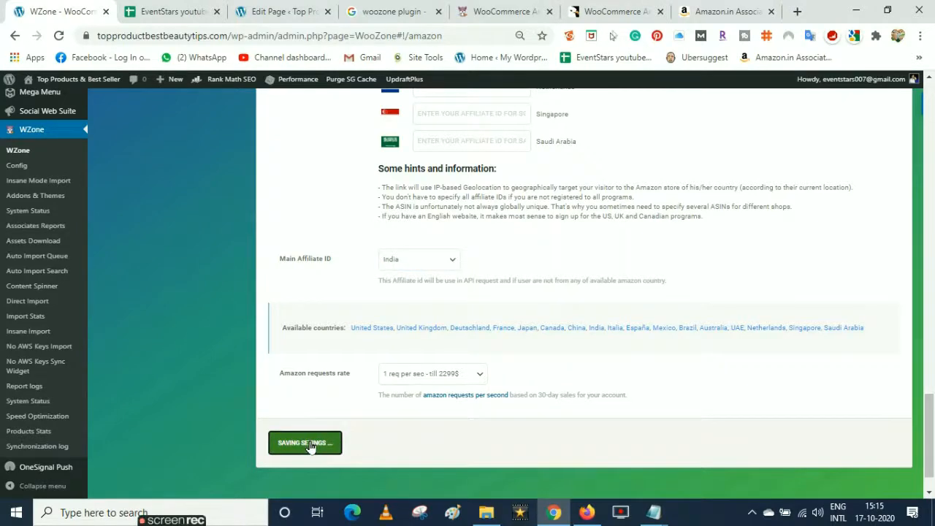
left_click_drag(930, 409, 933, 228)
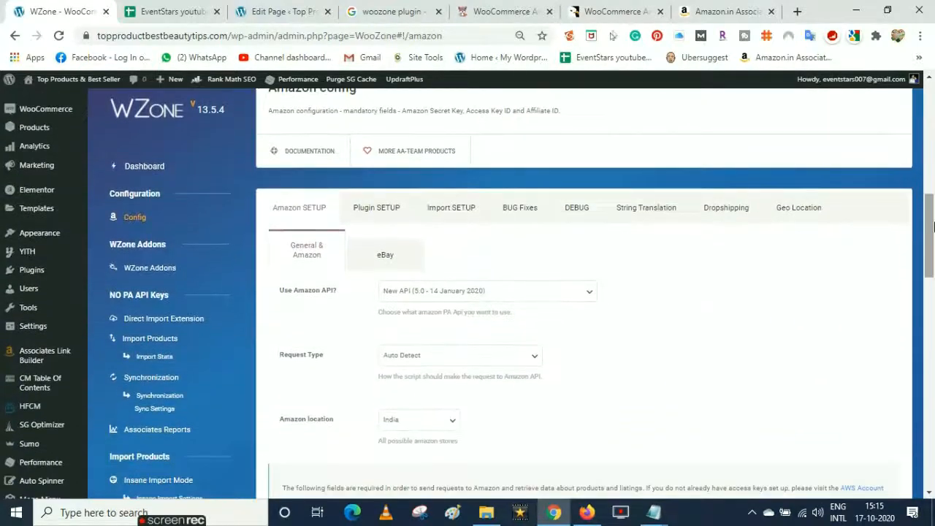
left_click(377, 208)
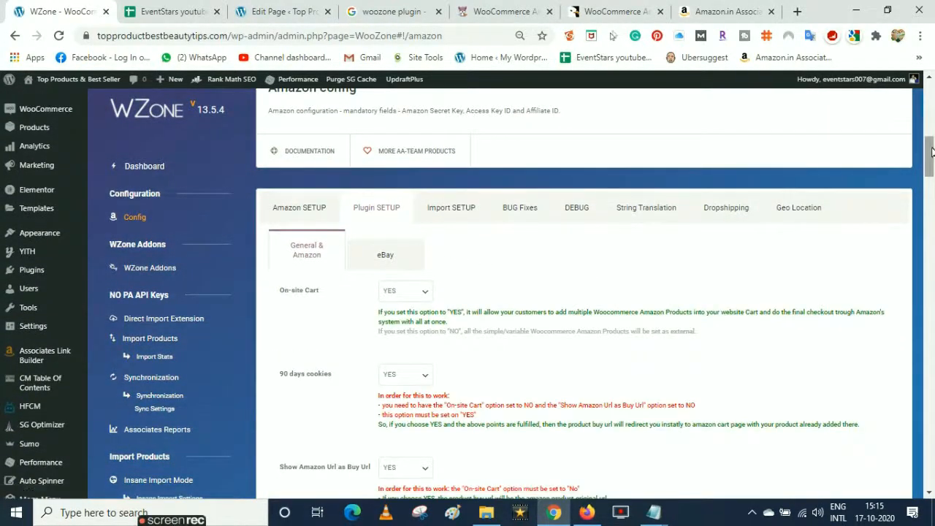
left_click_drag(932, 151, 932, 164)
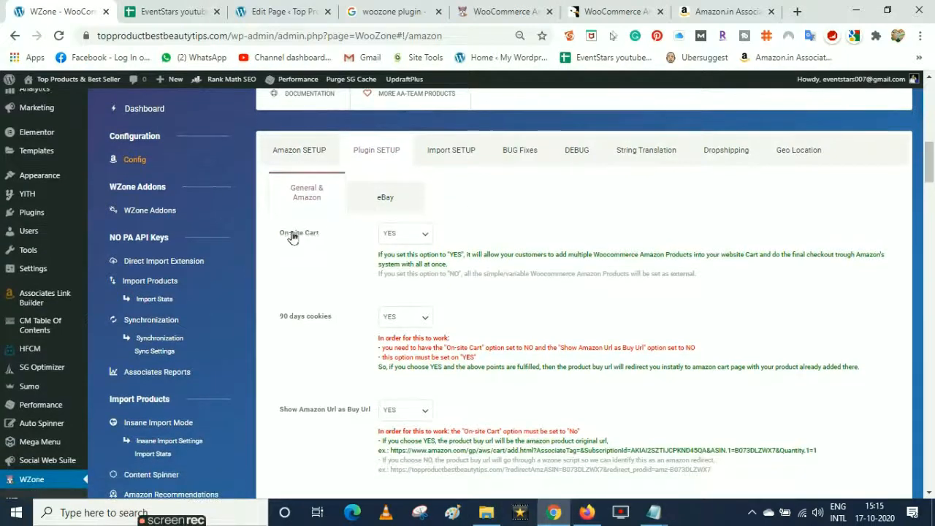
left_click(398, 234)
left_click(400, 261)
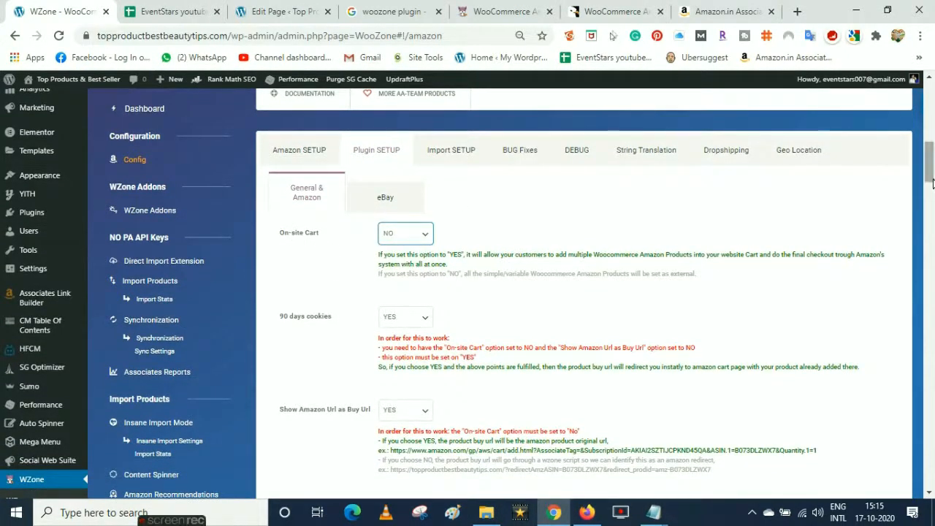
Set the Amazon Product Buy Button's custom text to "Buy on Amazon", make it open in a new tab, and save the plugin setup.
left_click_drag(930, 173, 929, 320)
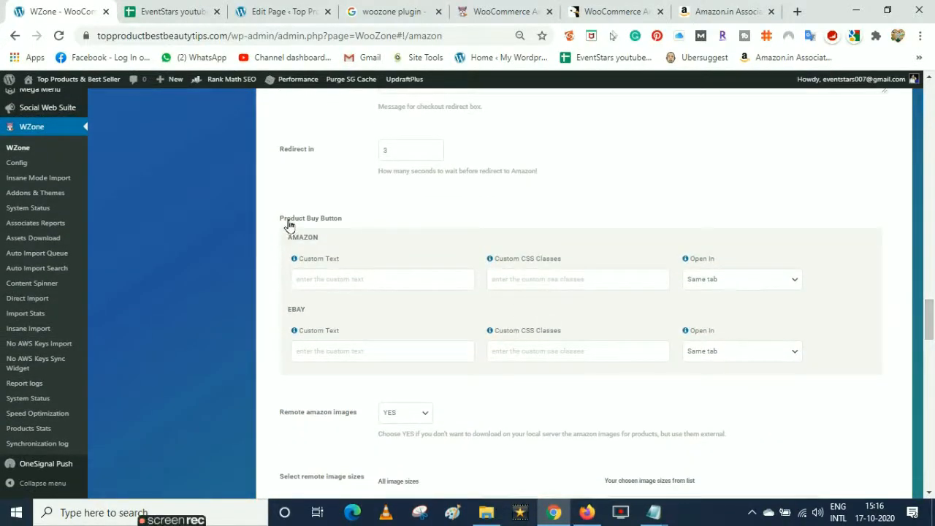
left_click(318, 281)
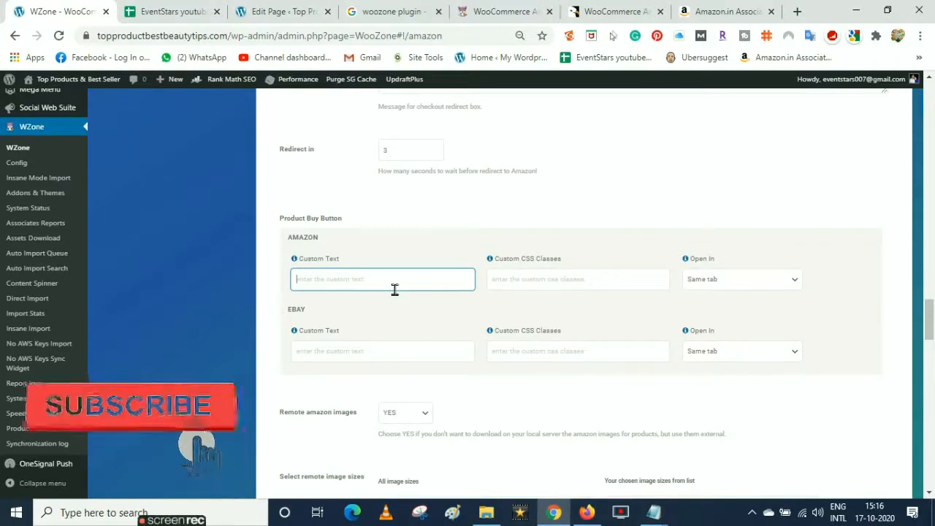
type("Bu")
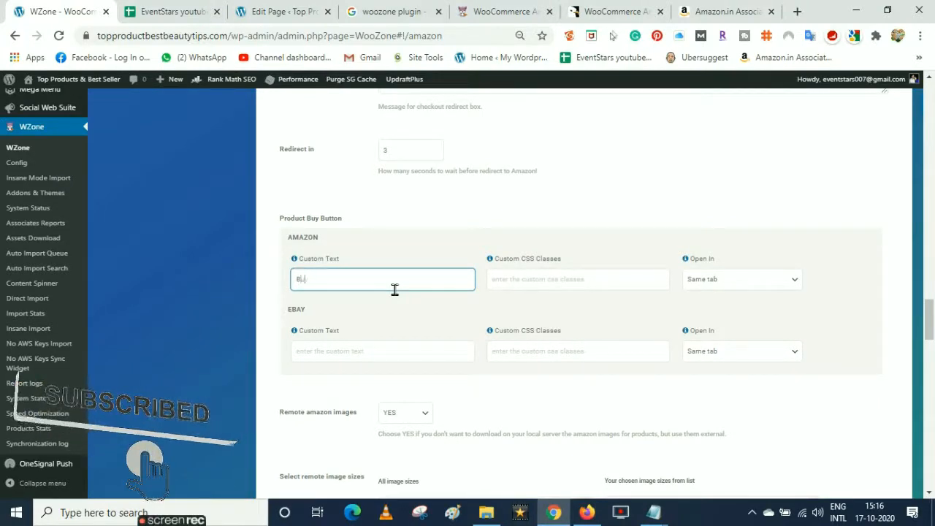
type("y on ")
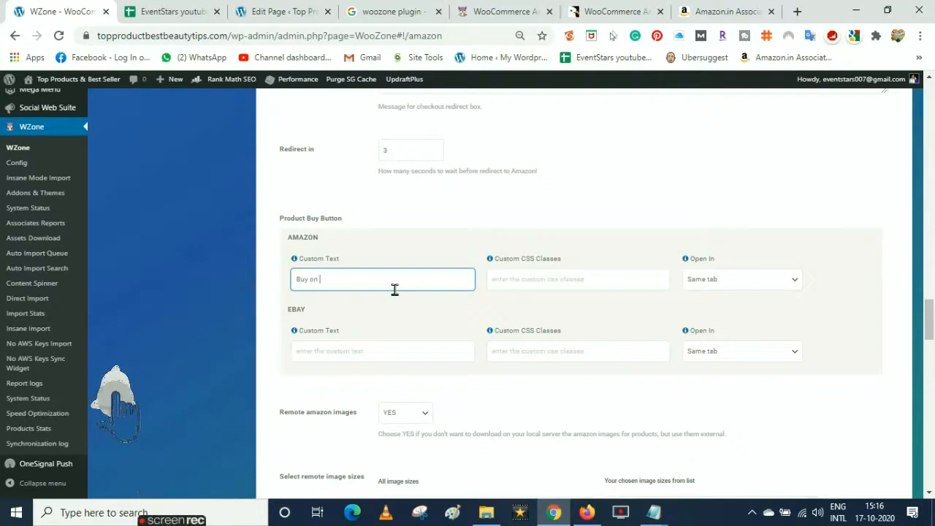
type("Amazon")
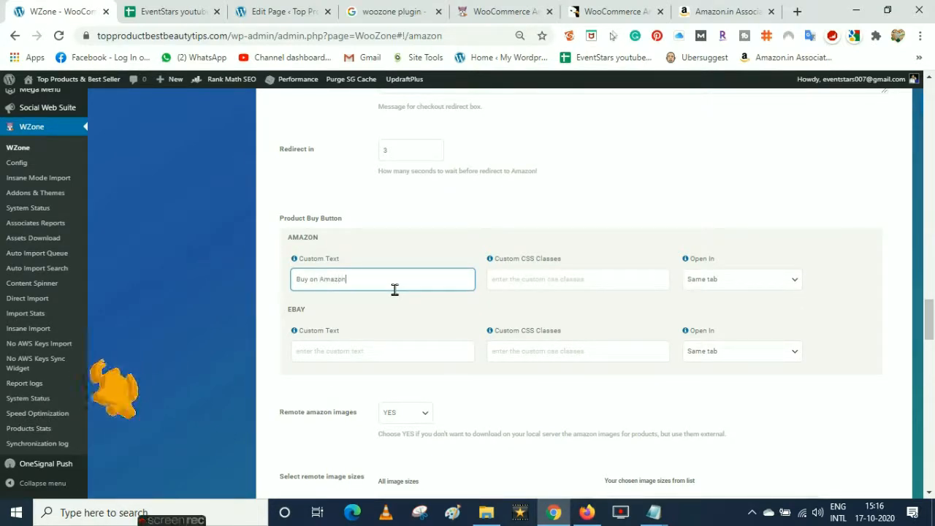
left_click(699, 284)
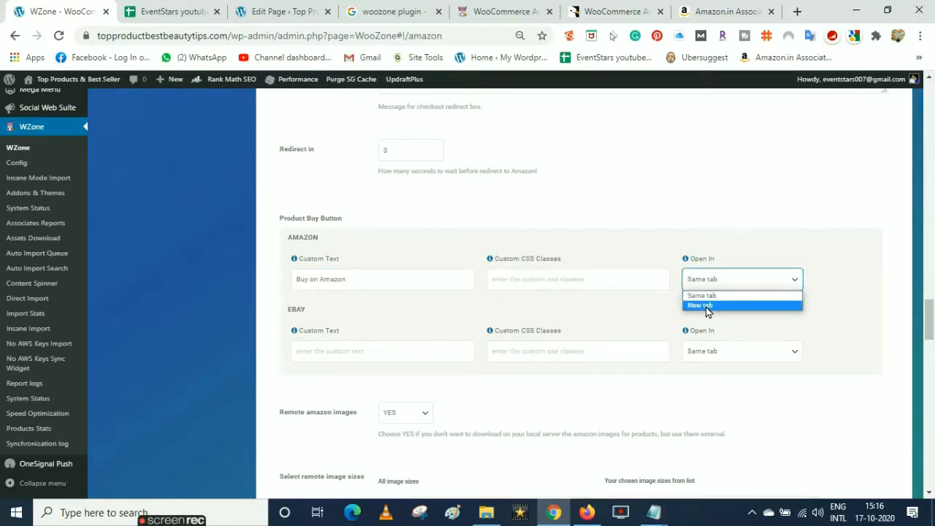
left_click(701, 305)
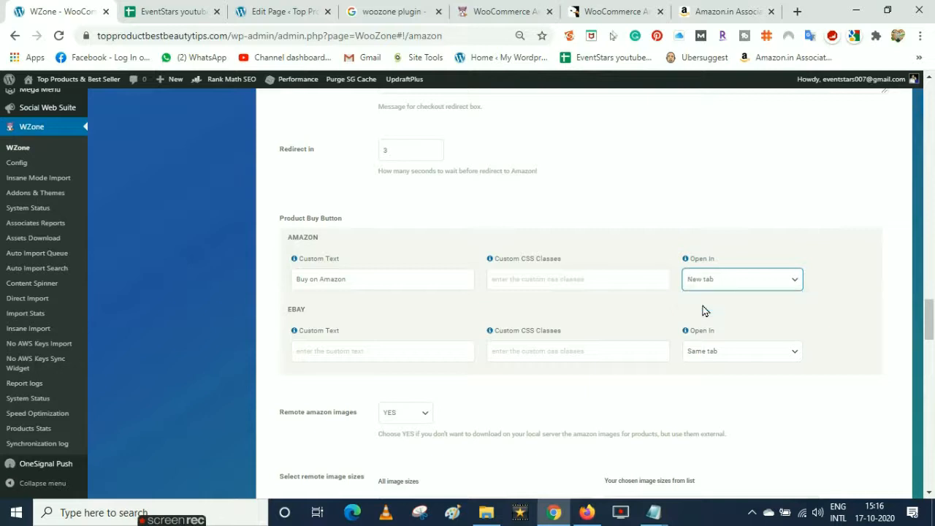
left_click_drag(930, 321, 932, 456)
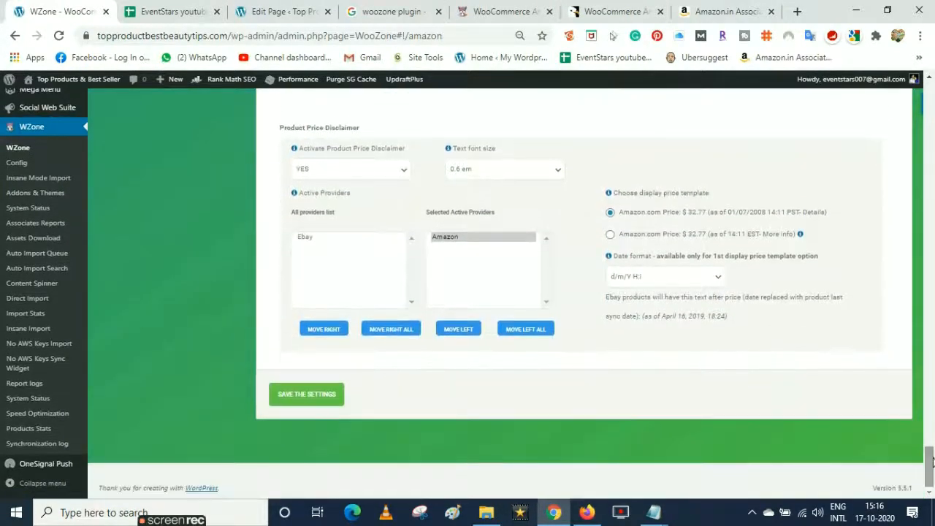
left_click(324, 401)
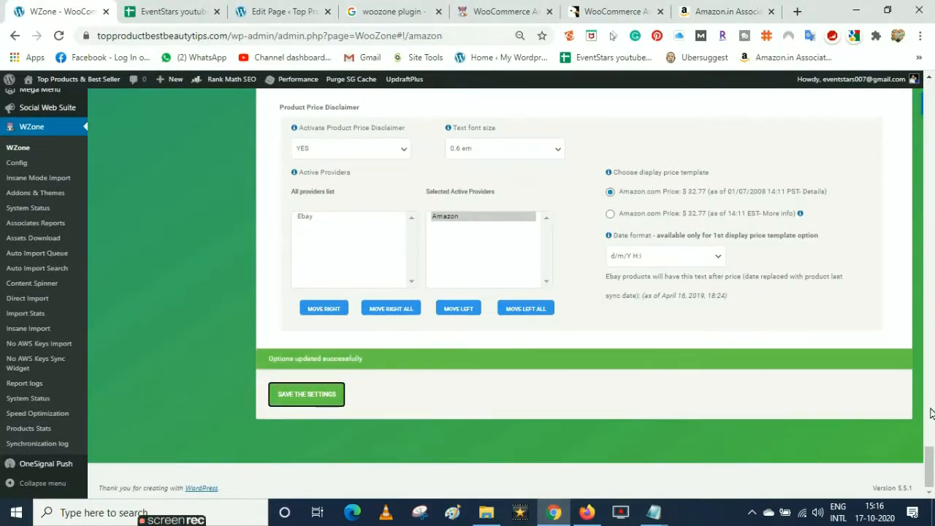
Review WZone's import setup options for Amazon, including attributes, prices setup and product merchants.
left_click_drag(932, 465, 932, 147)
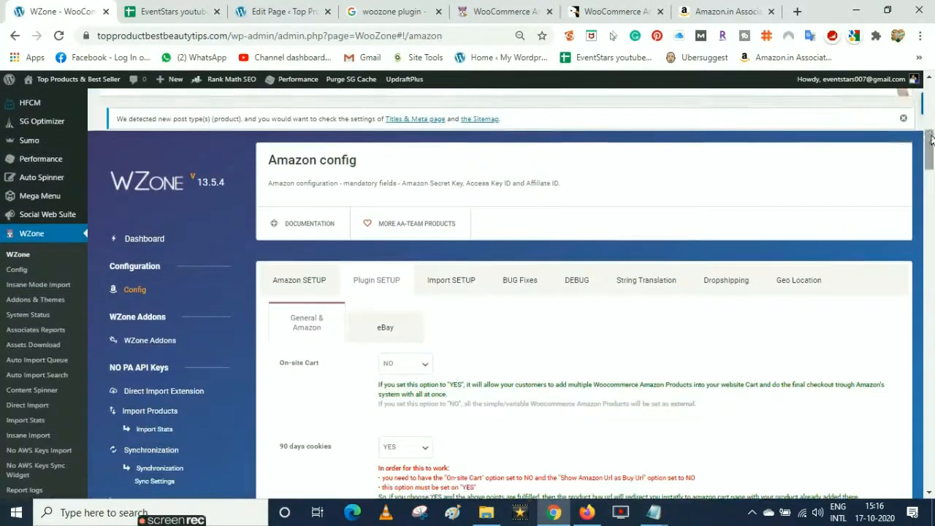
left_click(448, 282)
left_click_drag(932, 187, 932, 255)
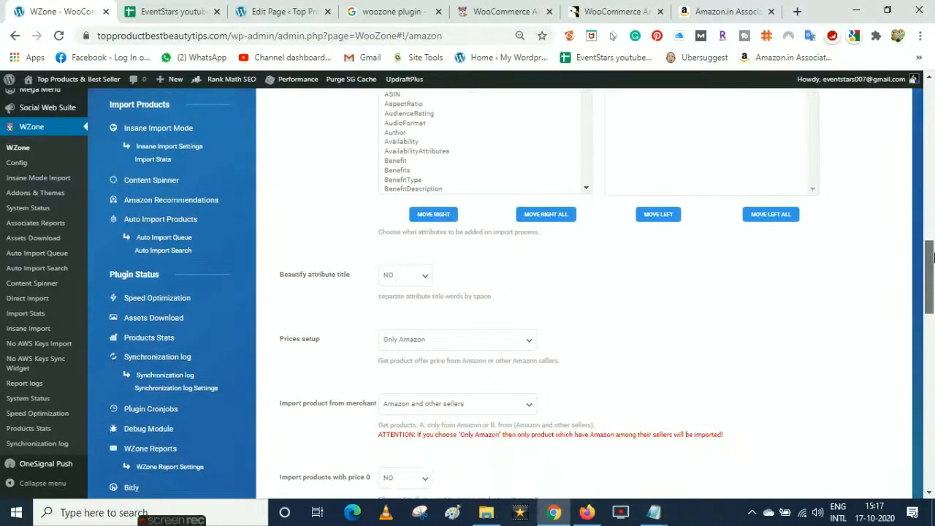
left_click_drag(931, 256, 930, 206)
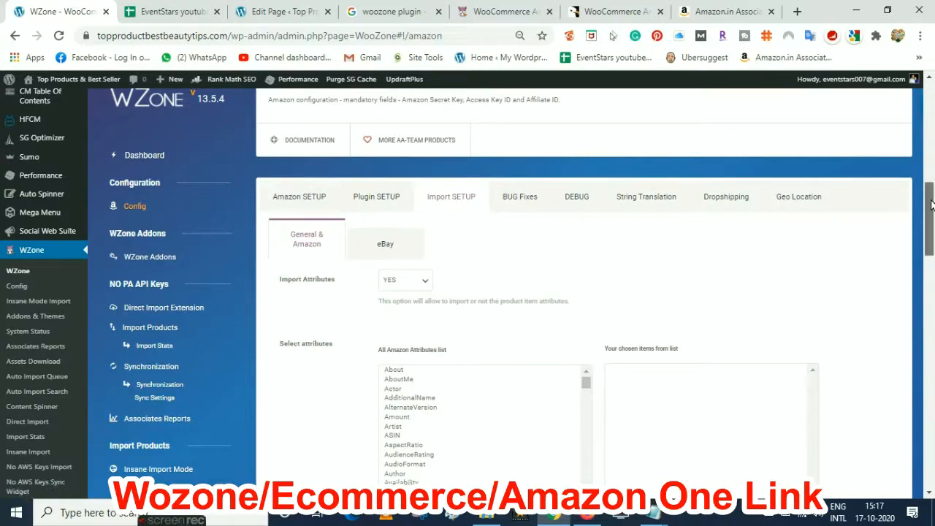
Install the WZone Direct Import extension in Chrome through the link on WZone's Direct Import Extension page.
left_click_drag(931, 203, 932, 220)
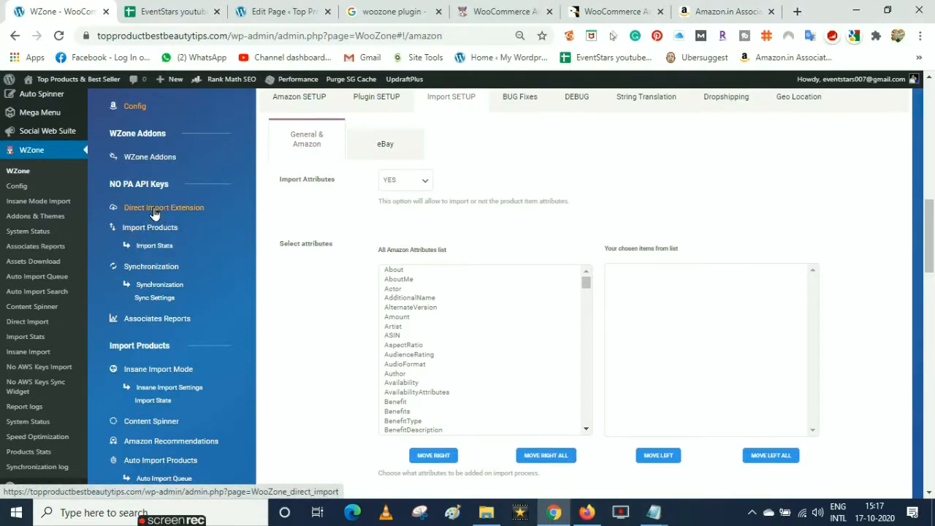
left_click(152, 211)
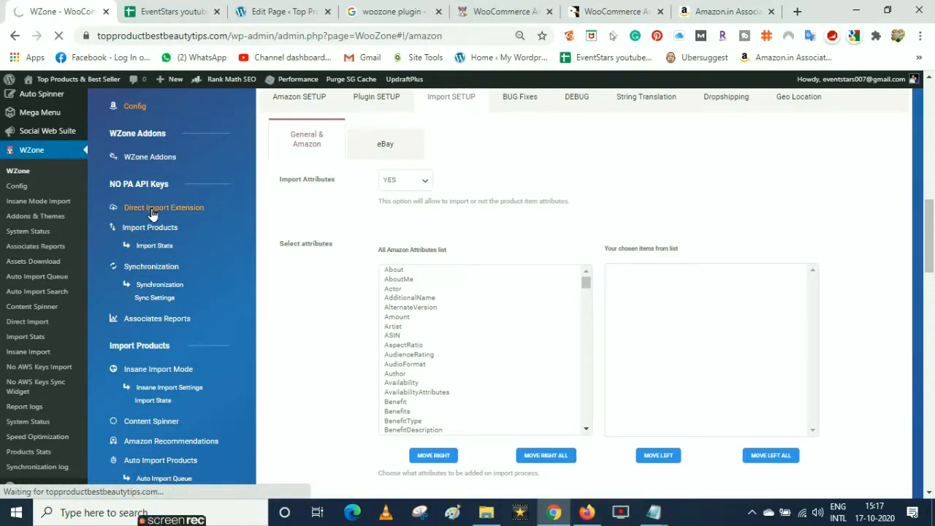
scroll(296, 268, "down", 9)
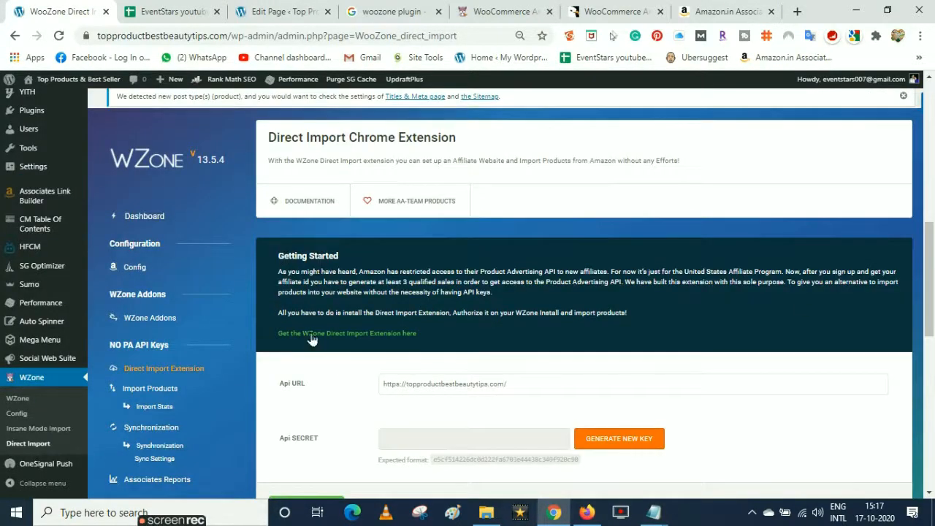
left_click(351, 335)
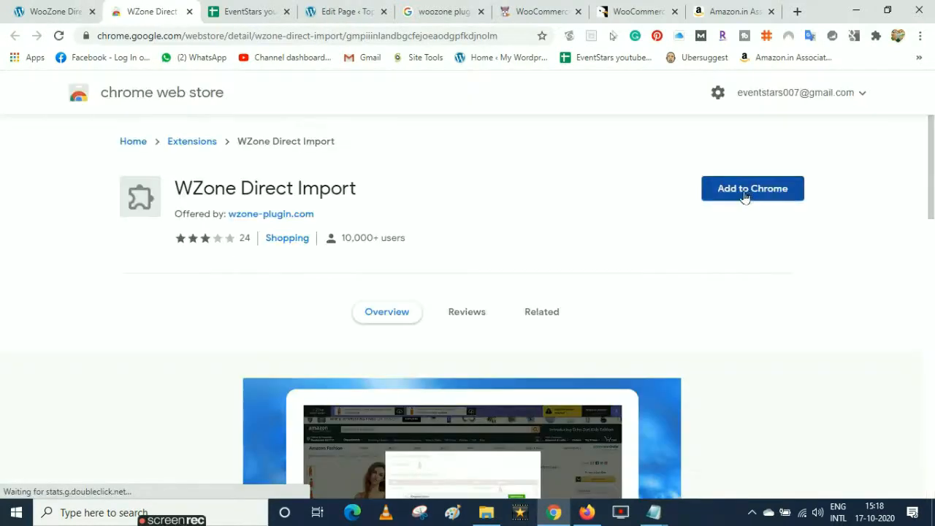
left_click(744, 196)
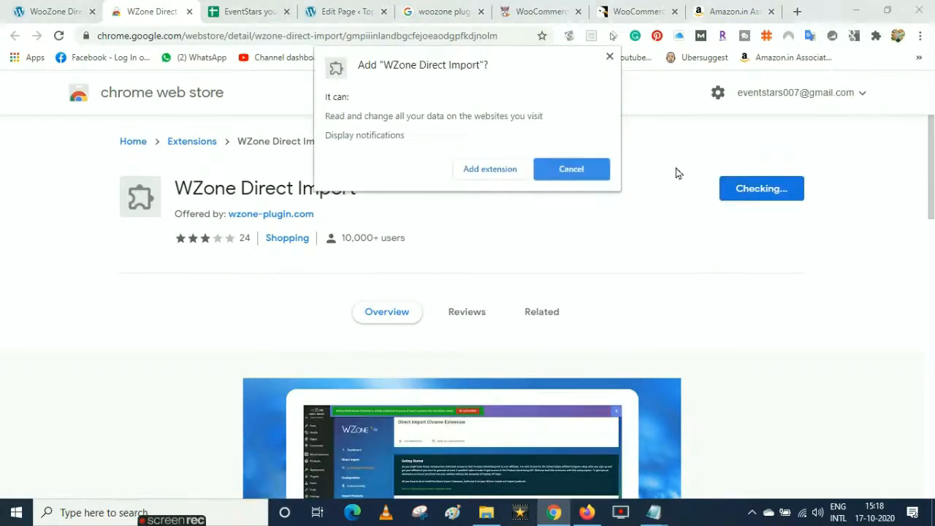
left_click(487, 170)
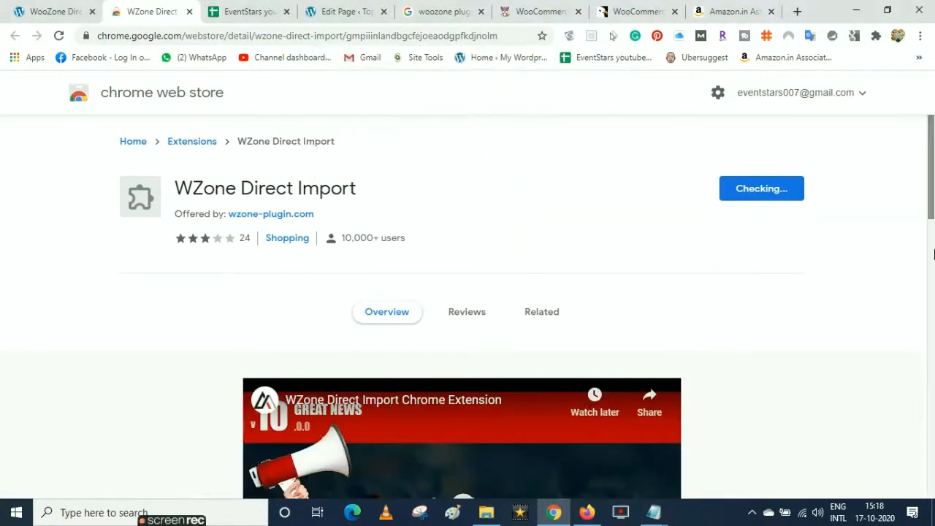
left_click_drag(934, 254, 934, 188)
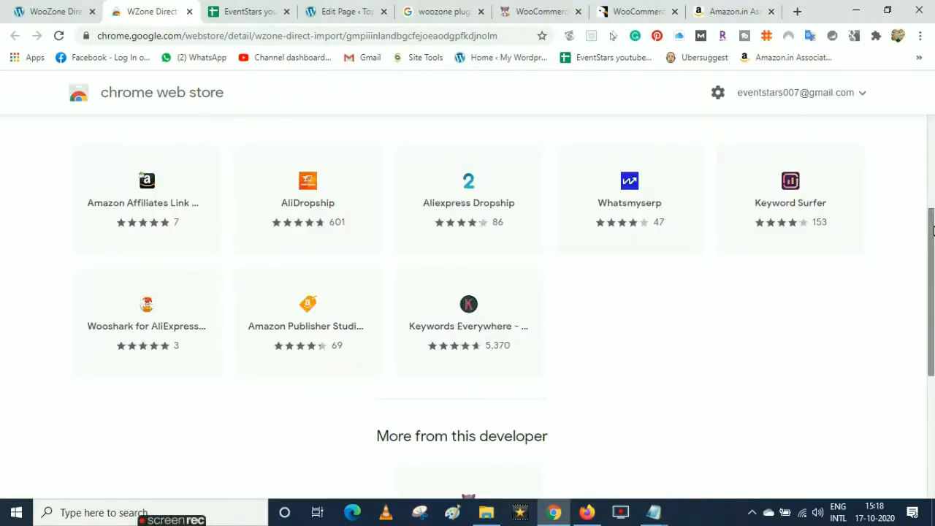
left_click_drag(932, 227, 932, 134)
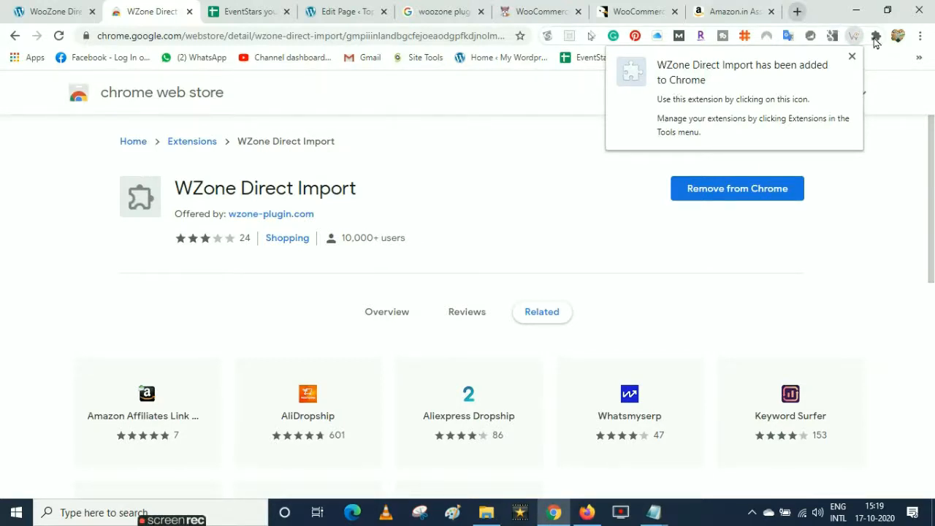
Pin the WZone Direct Import extension to Chrome's toolbar.
left_click(876, 38)
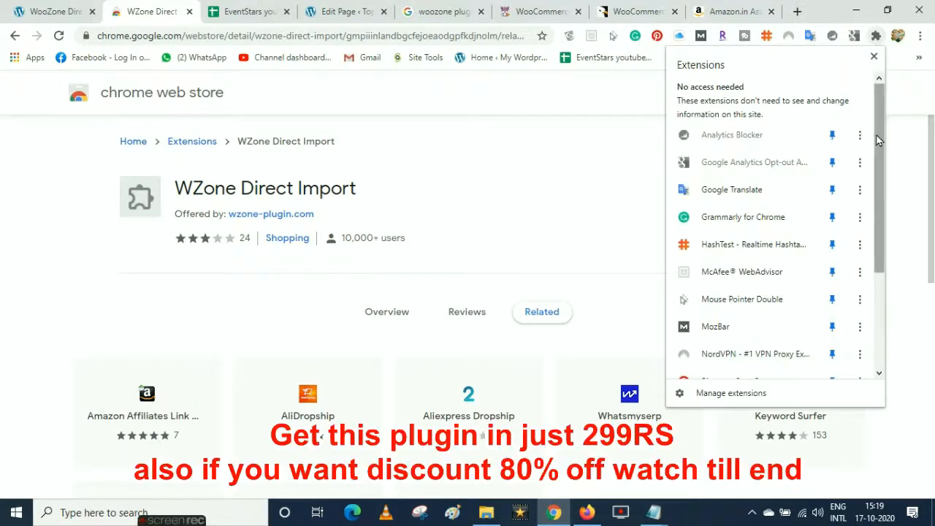
left_click_drag(878, 135, 877, 248)
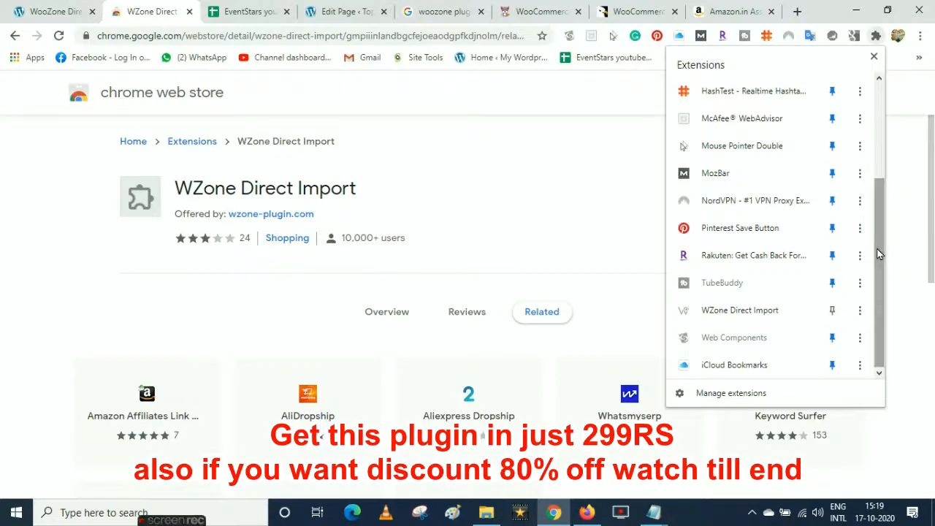
left_click(832, 311)
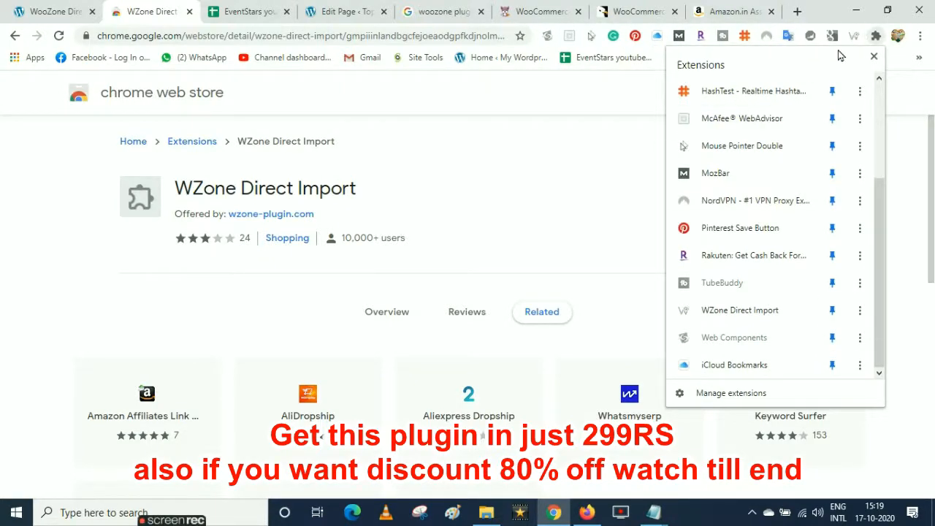
left_click(829, 13)
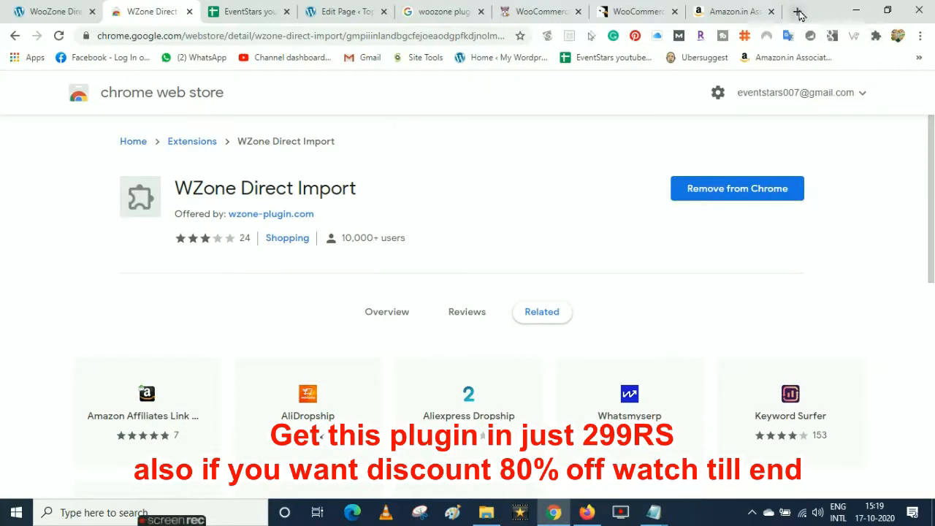
Open the bookmarked Amazon.in storefront in a new tab, and collapse and re-expand the WZone Direct Import bar there.
left_click(797, 12)
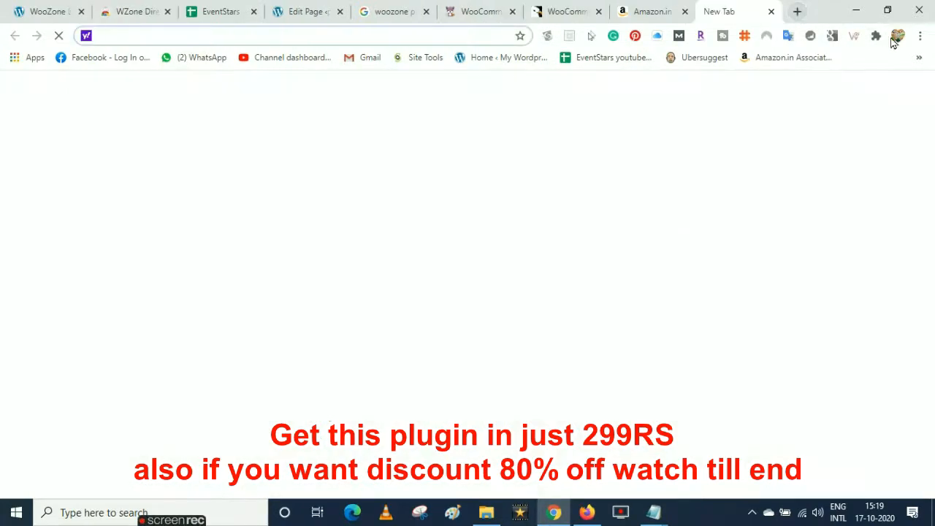
left_click(919, 61)
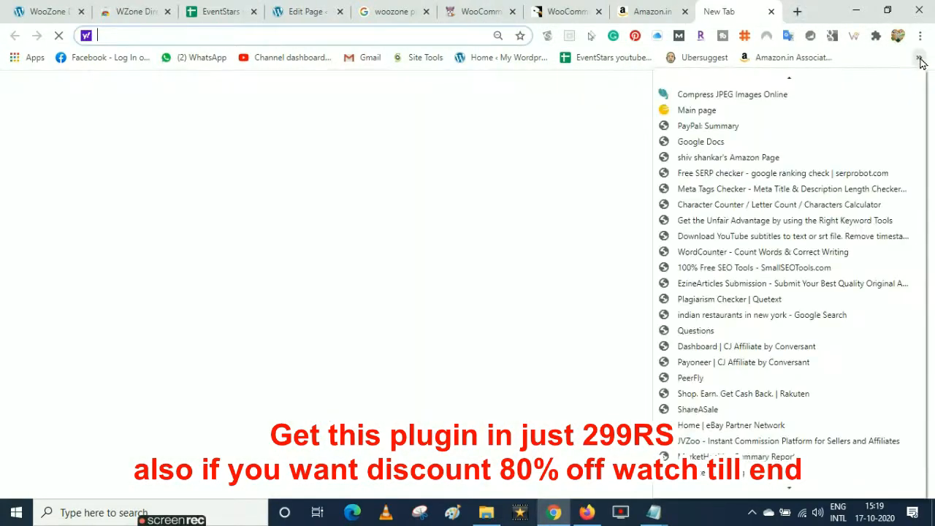
left_click(721, 157)
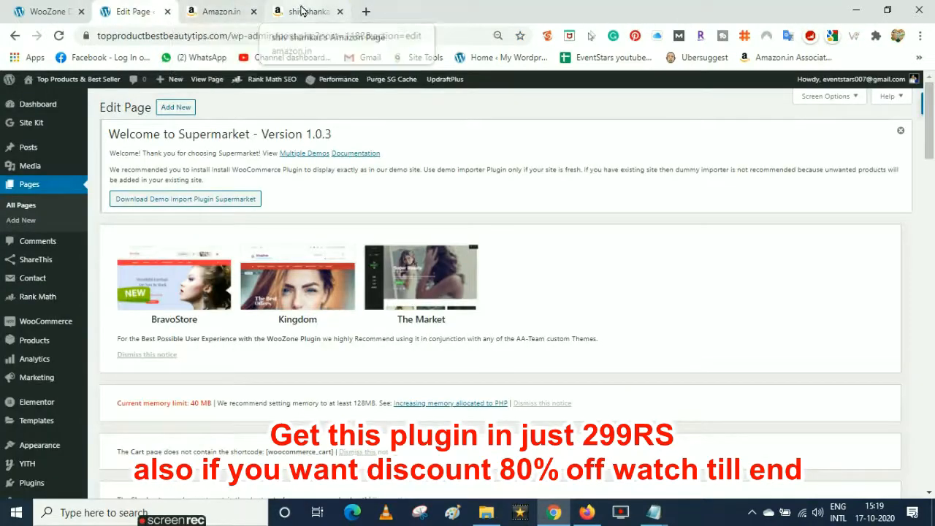
left_click(302, 11)
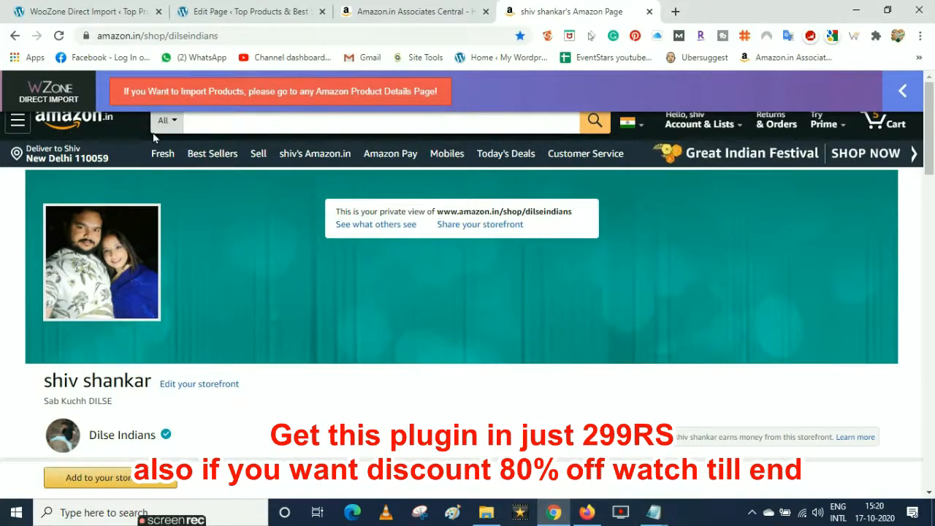
left_click(904, 97)
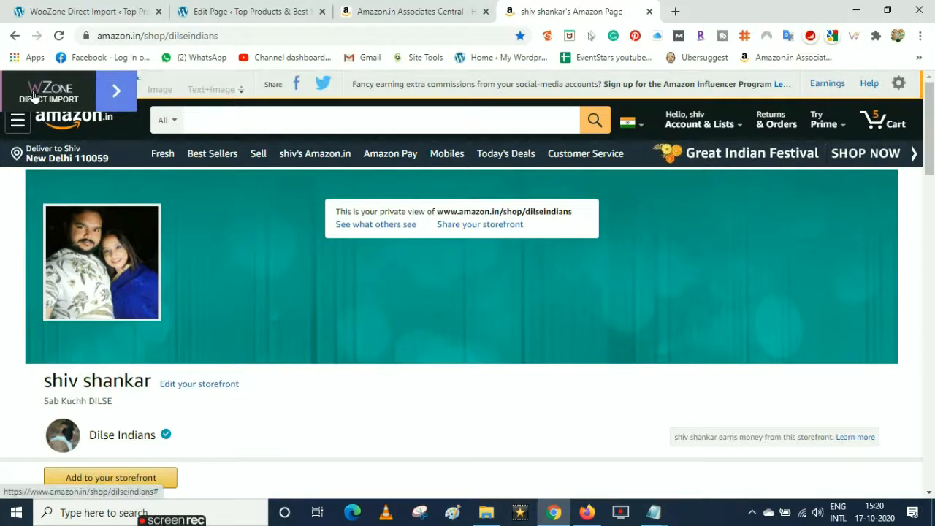
left_click(116, 92)
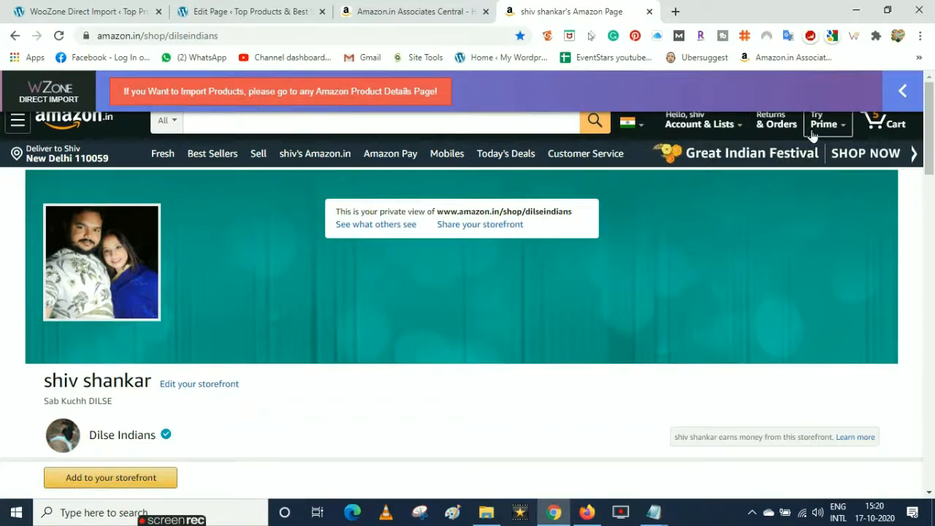
Search Amazon.in for "mobile" and open the product page of the Apple iPhone 11 (128GB) - Black.
left_click_drag(932, 129, 934, 105)
left_click(357, 119)
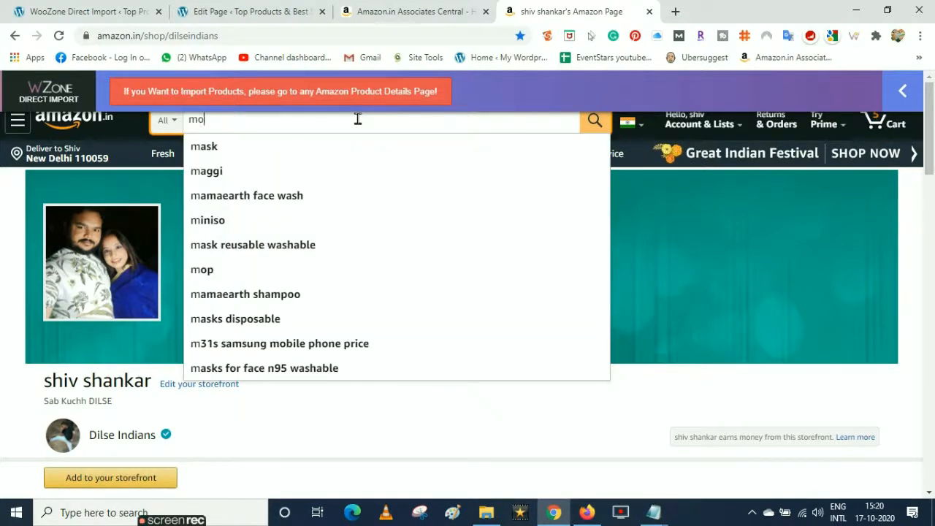
type("le")
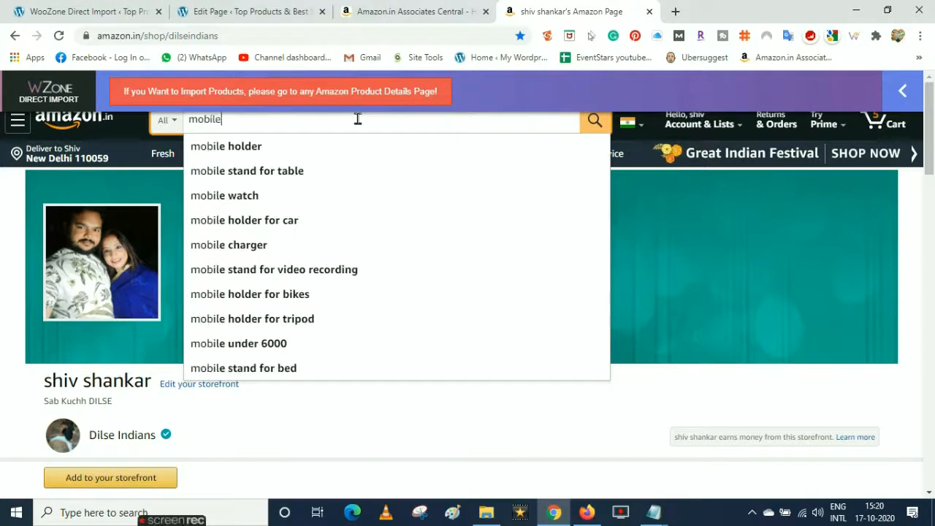
key("Return")
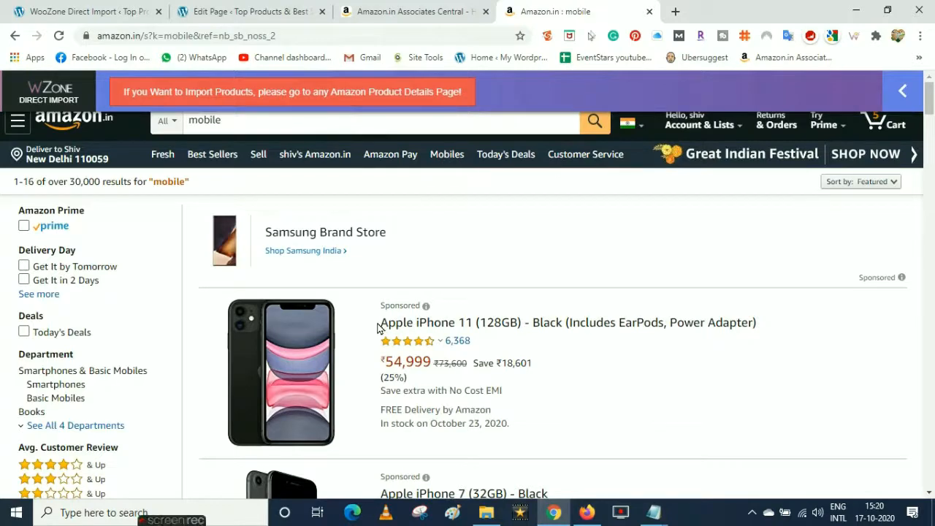
left_click(402, 330)
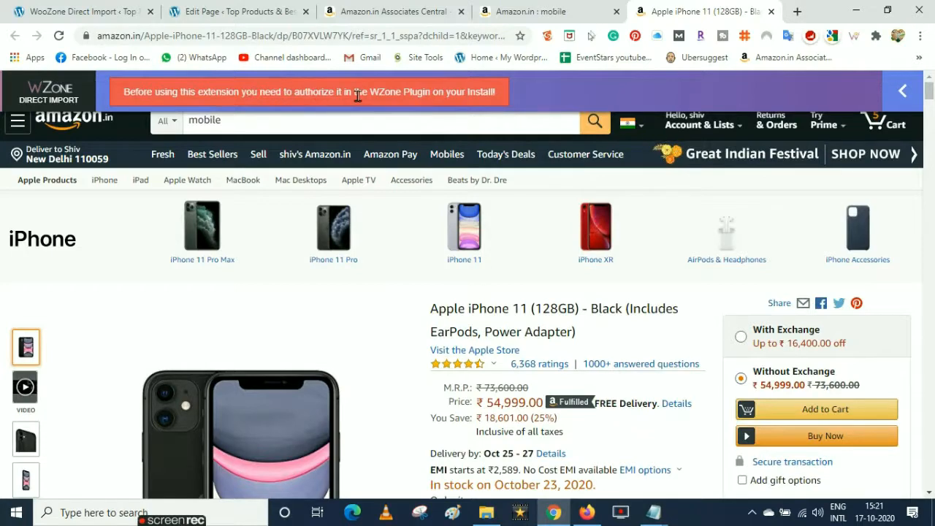
Generate a new API secret on WZone's Direct Import Extension page and save the settings.
left_click(91, 14)
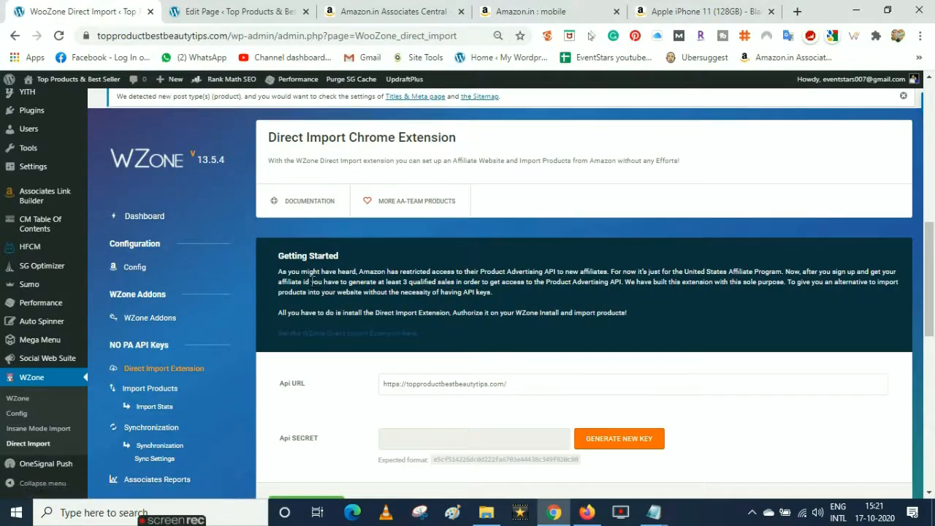
scroll(449, 245, "down", 2)
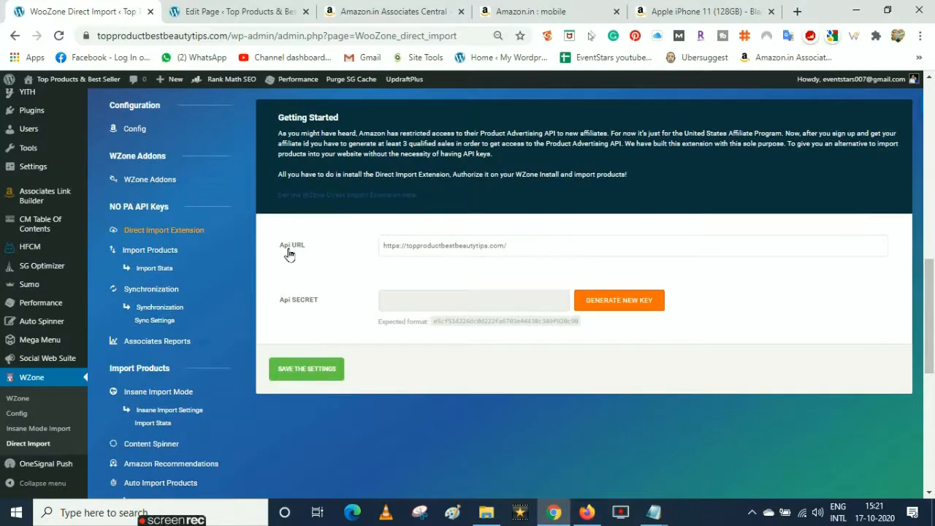
left_click(614, 305)
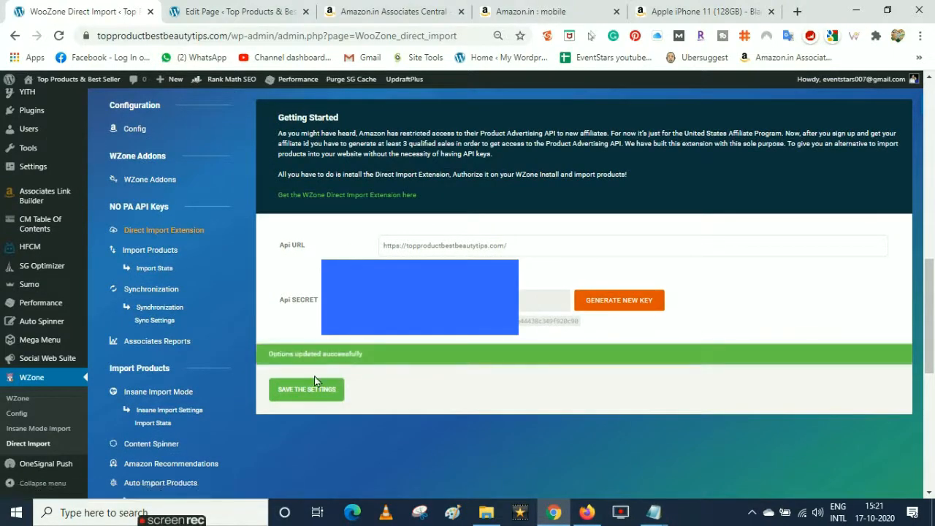
left_click(305, 393)
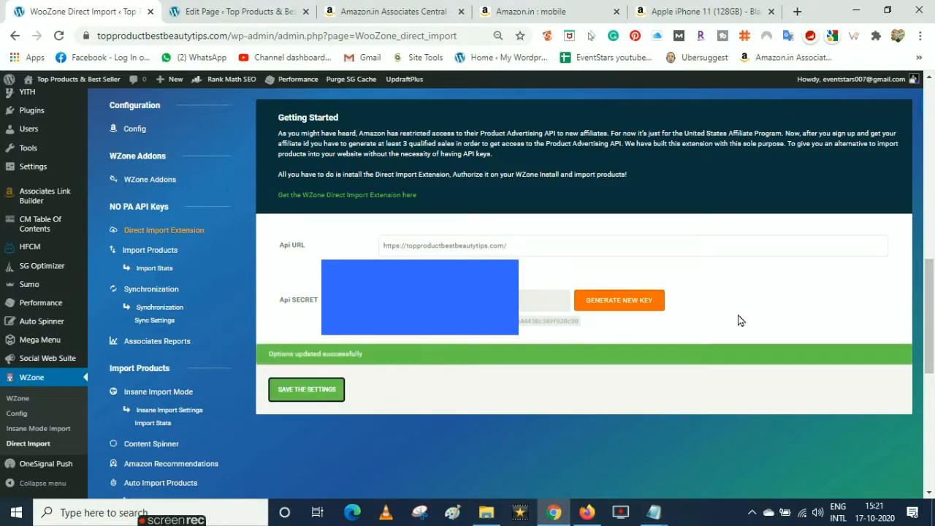
left_click_drag(932, 292, 932, 267)
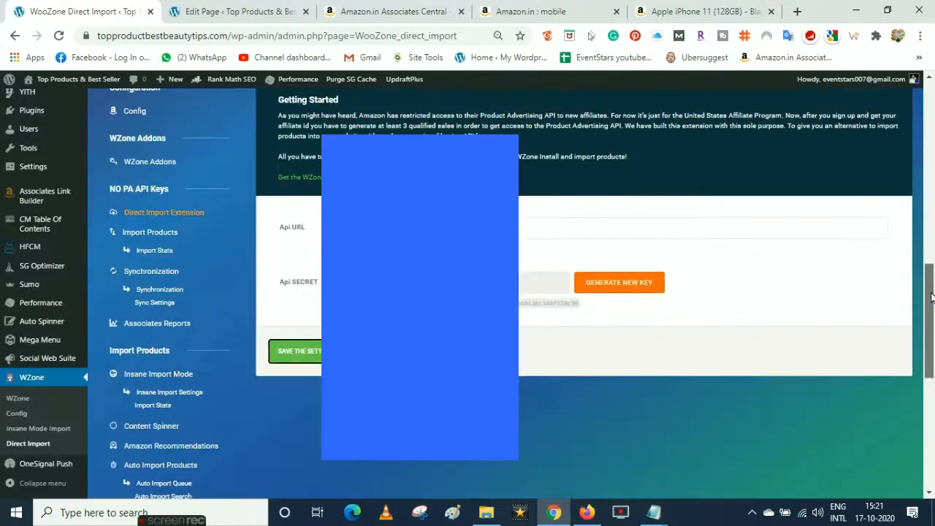
scroll(931, 295, "down", 2)
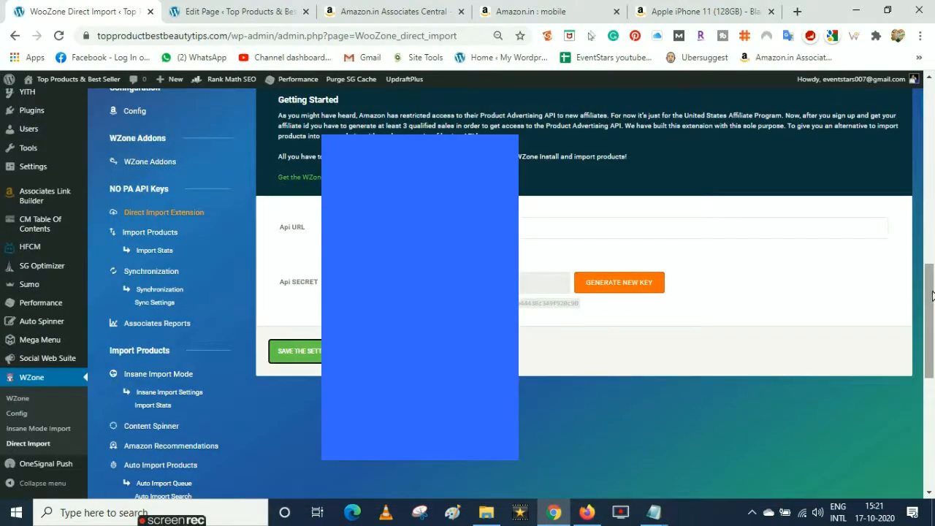
Reload WZone's Amazon configuration page and review its location, access key and affiliate ID settings.
left_click_drag(932, 295, 932, 275)
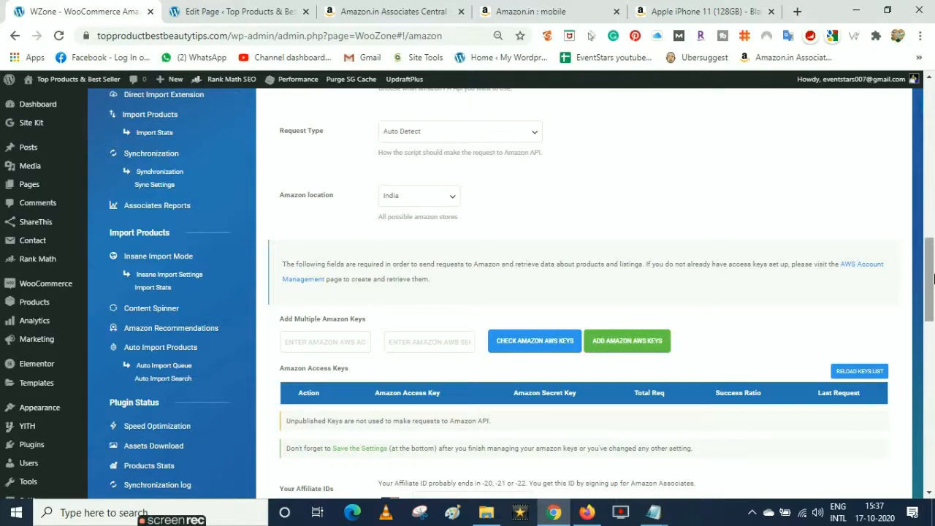
left_click_drag(932, 264, 932, 279)
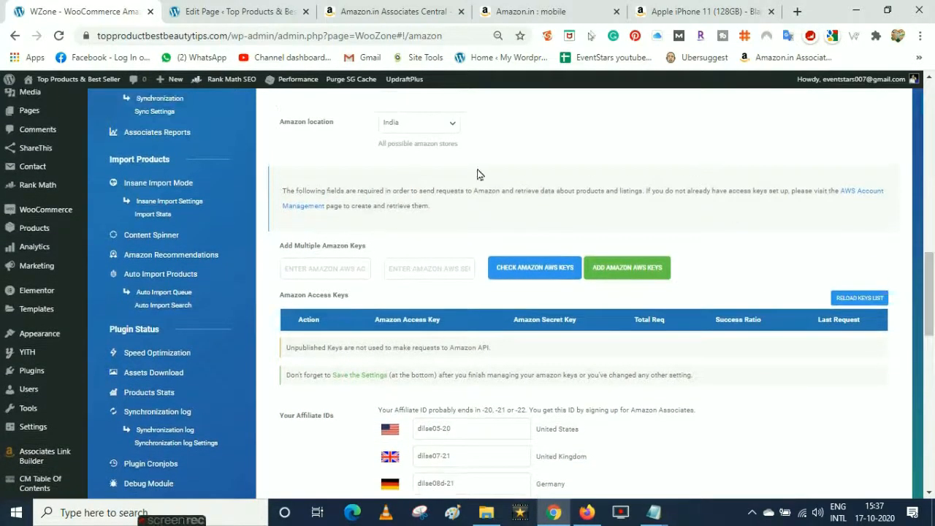
left_click(58, 38)
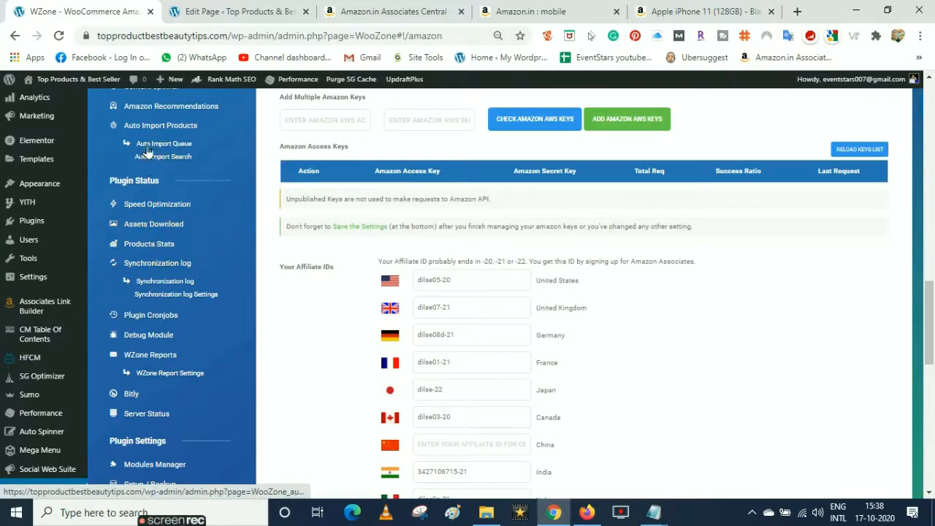
left_click_drag(931, 321, 931, 286)
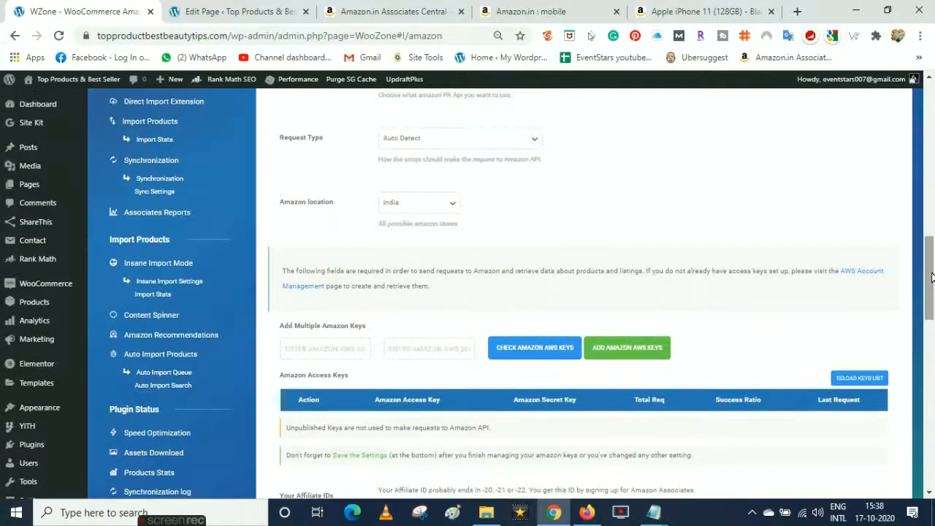
Unlock the No AWS Keys import on WZone's Import Products page by entering the Envato purchase code.
left_click(154, 126)
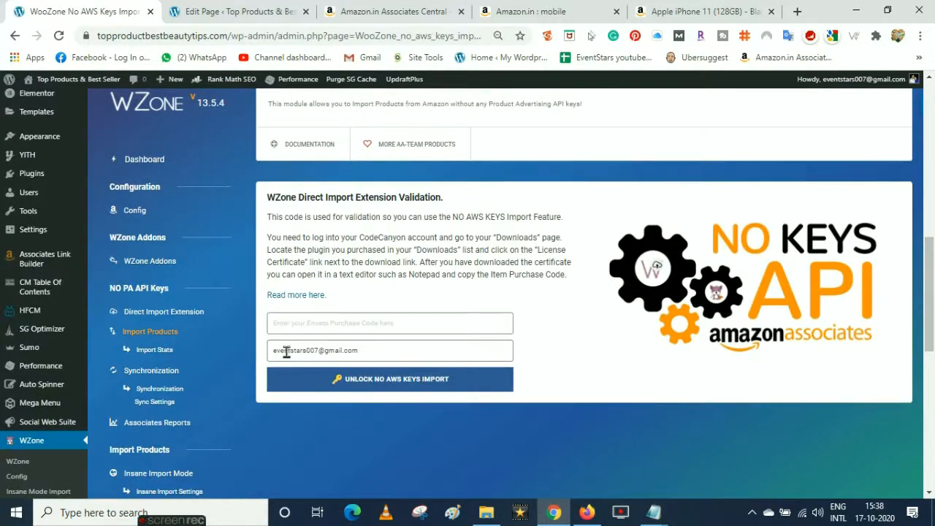
left_click(340, 318)
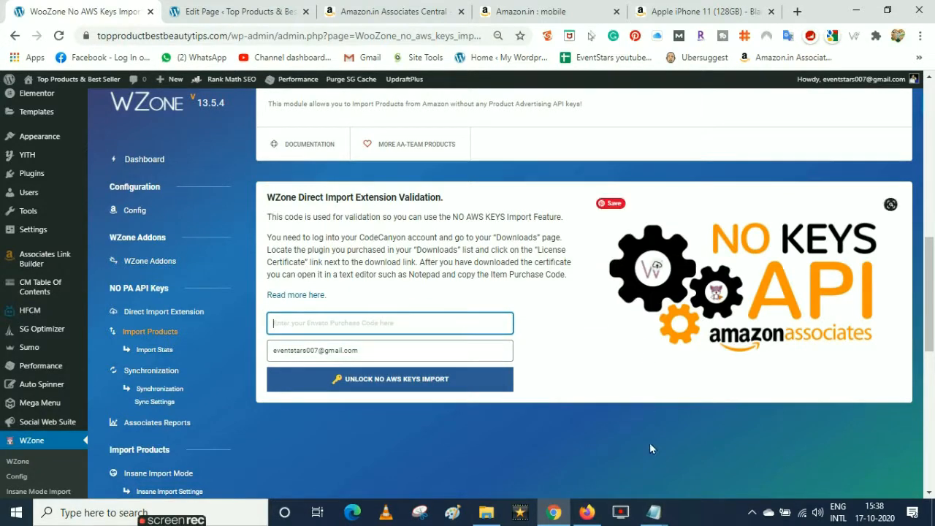
mouse_move(656, 516)
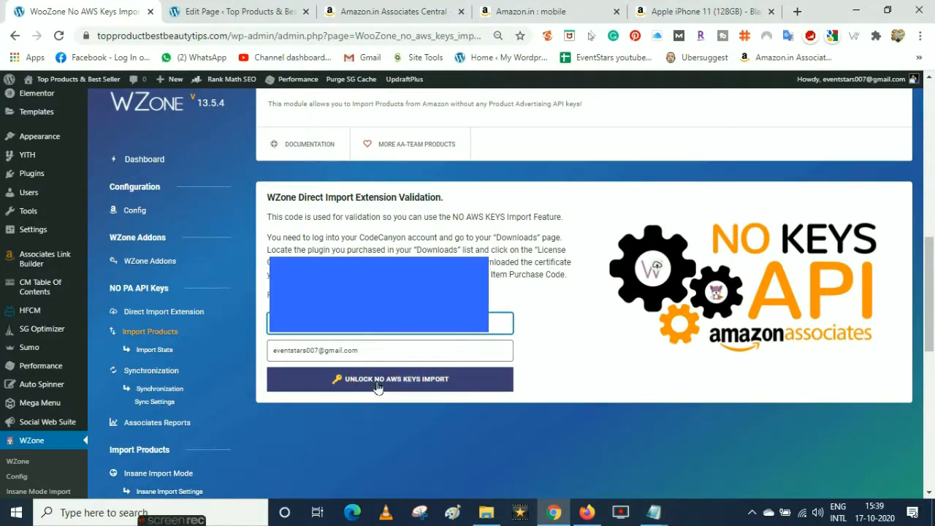
left_click(411, 386)
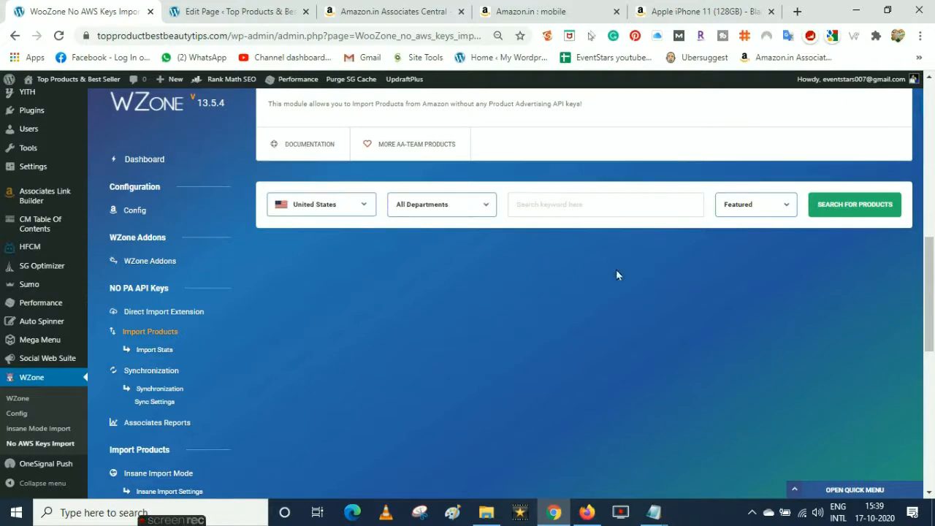
Reload WZone's Import Products page and the iPhone 11 product page to check the Direct Import bar's authorization.
left_click(59, 36)
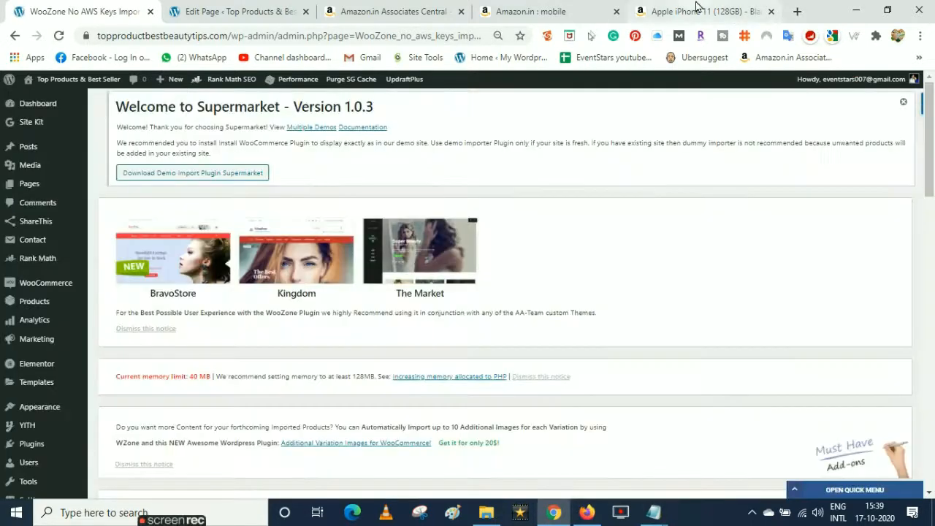
left_click(696, 9)
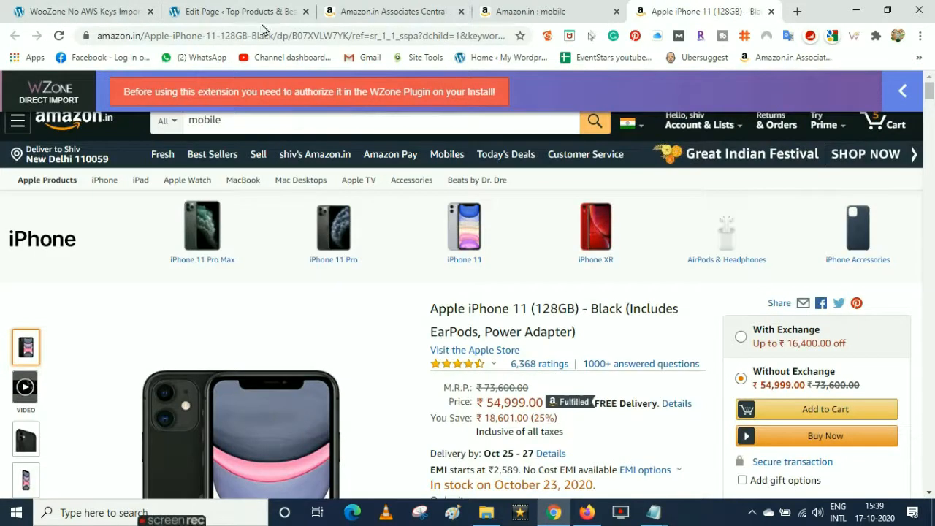
left_click(60, 36)
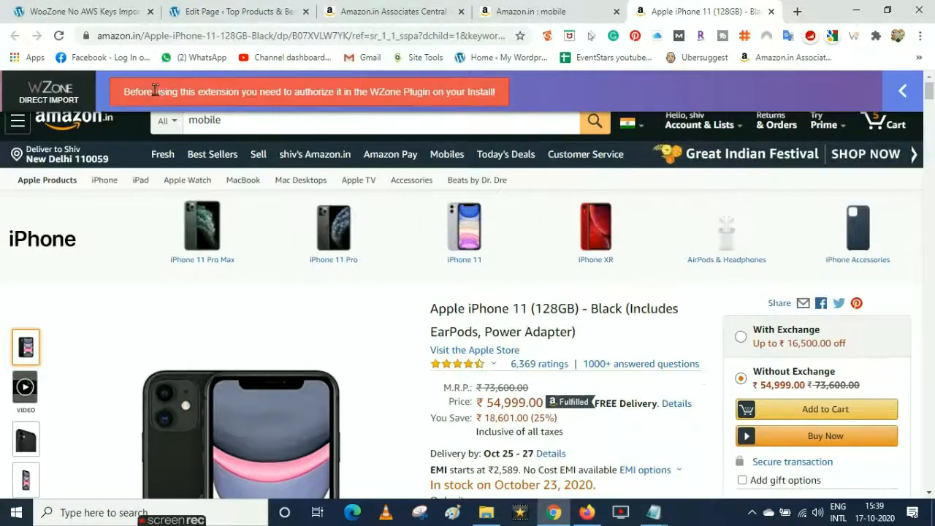
Activate the WZone plugin from its dashboard by entering the item purchase code.
left_click(101, 9)
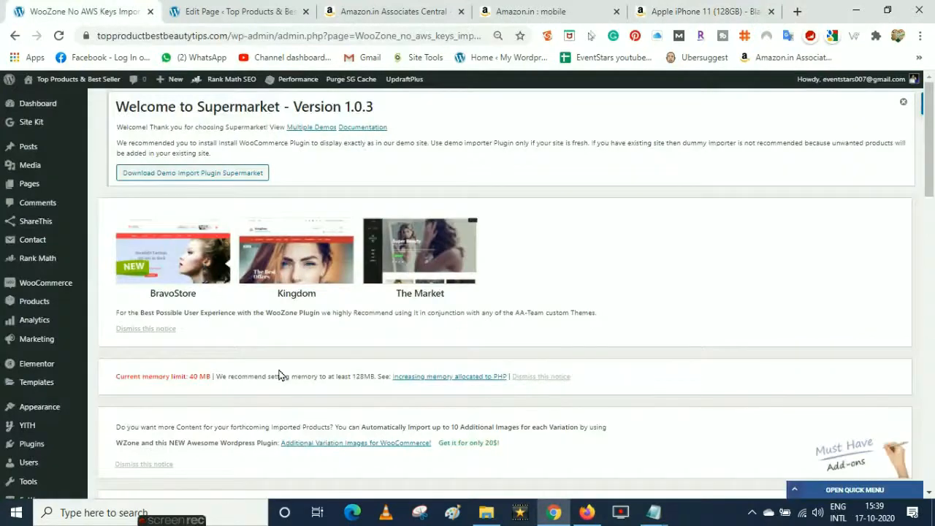
left_click_drag(931, 167, 931, 221)
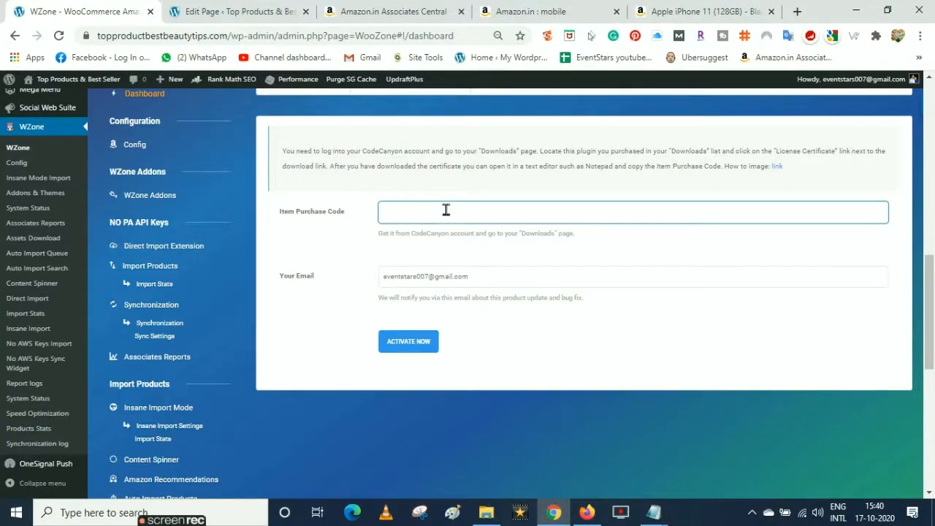
left_click(411, 344)
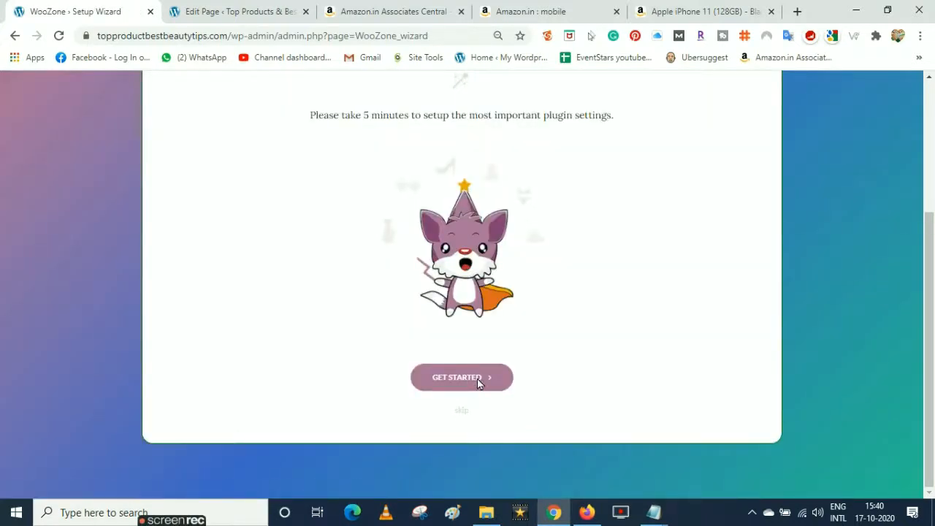
Start the WooZone setup wizard and set the kind of site to Online Store.
left_click(479, 384)
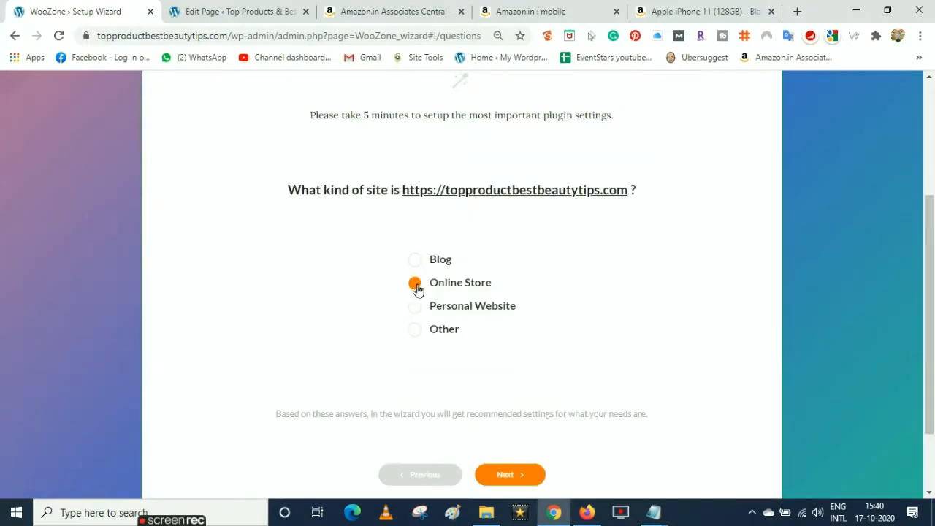
scroll(881, 322, "down", 1)
scroll(765, 253, "up", 1)
left_click(413, 280)
left_click(520, 472)
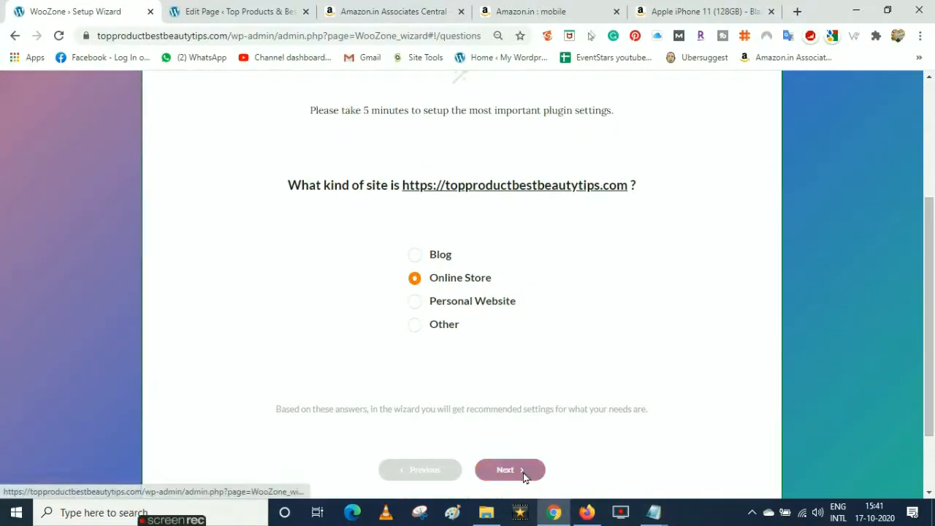
Set WZone's purpose to creating a new website solely as a store featuring Amazon products, and proceed to the wizard's settings.
left_click(391, 278)
left_click(502, 424)
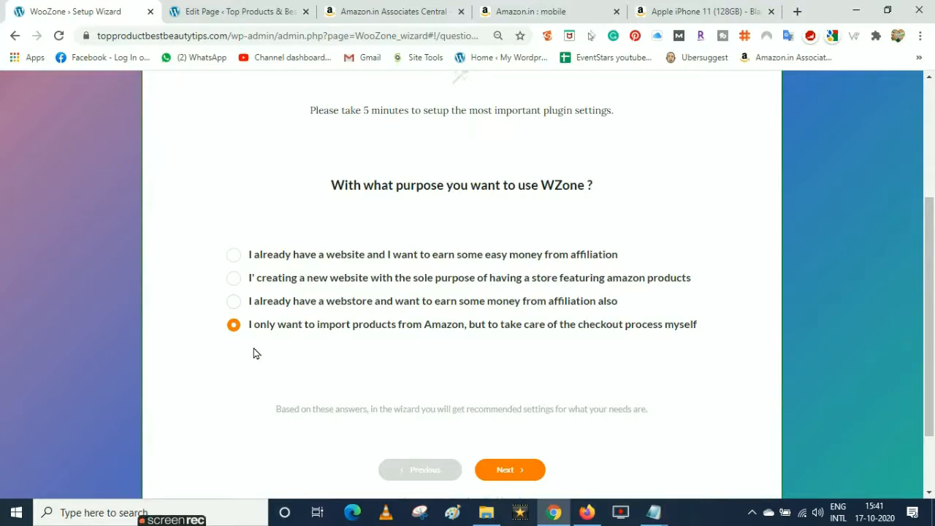
left_click(416, 281)
left_click(502, 473)
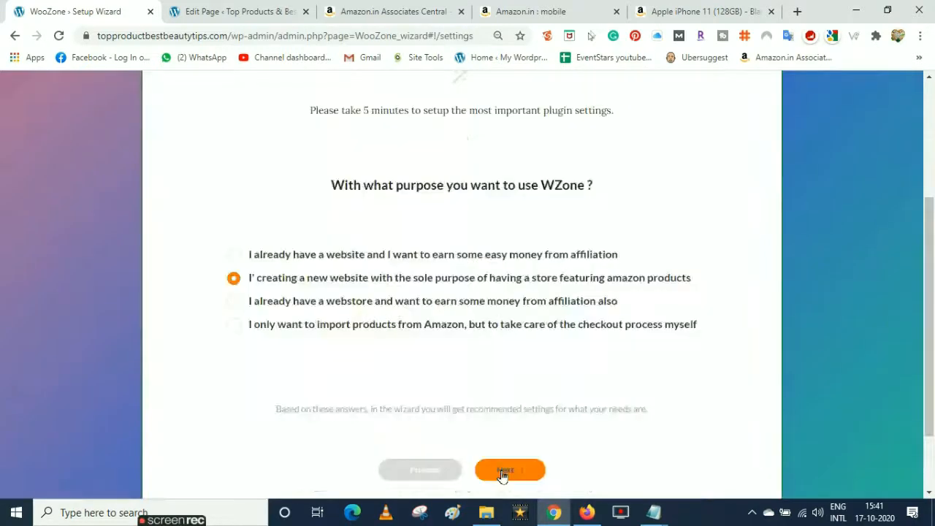
Accept the wizard's general settings, Prices Setup and Fine Tuning pages without changes, and proceed to Customization.
scroll(612, 363, "down", 5)
left_click(516, 412)
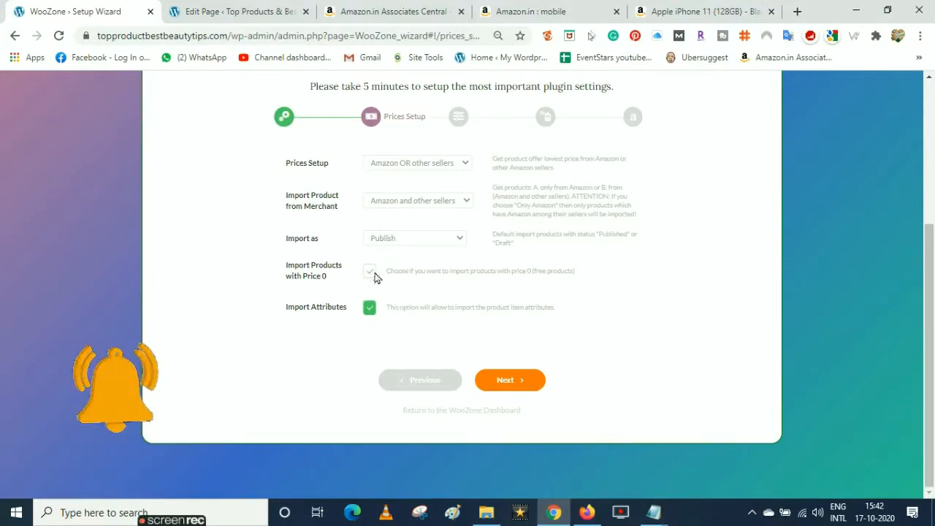
left_click(517, 381)
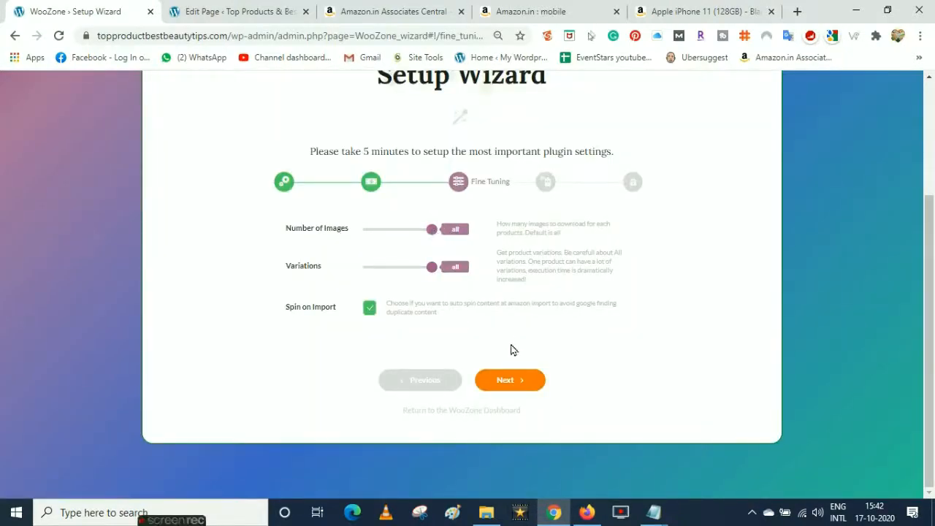
left_click(509, 380)
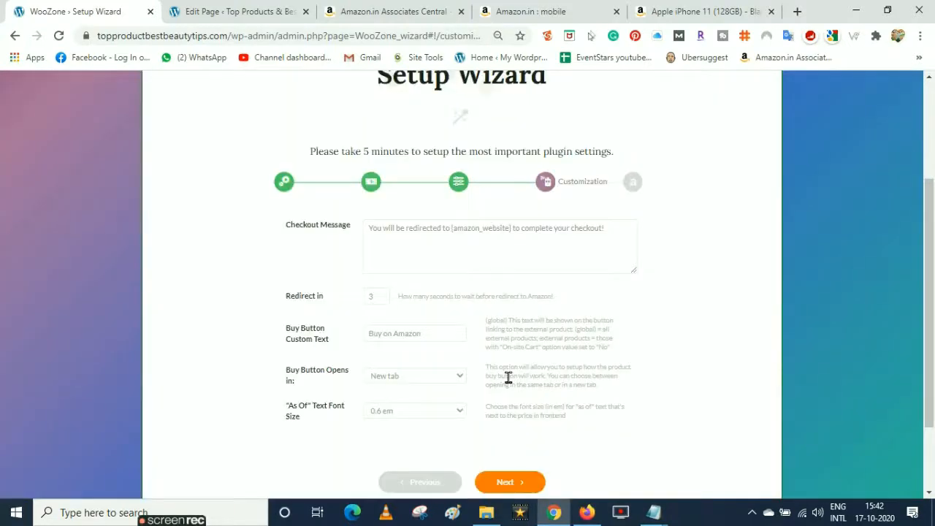
Accept the wizard's Customization settings and go through the affiliate IDs, request type and import location on its Amazon Keys page.
left_click_drag(930, 234, 930, 279)
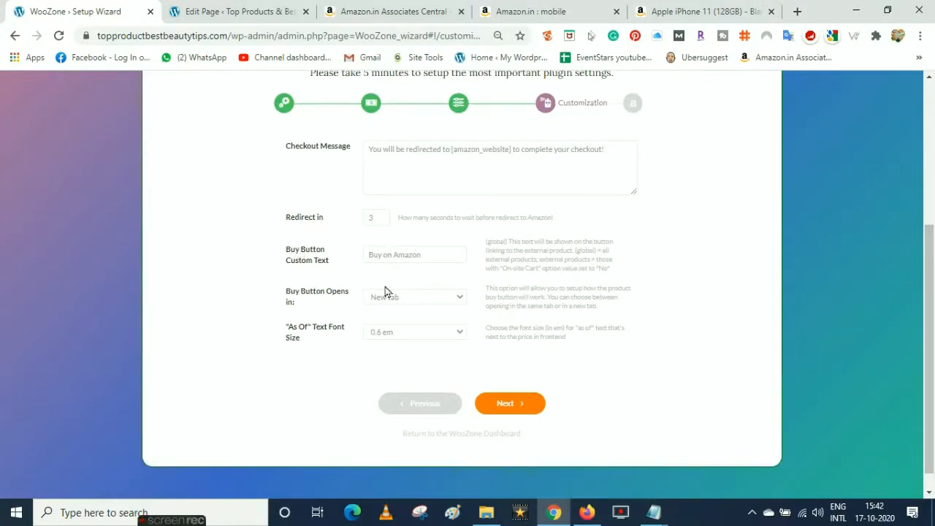
left_click(524, 411)
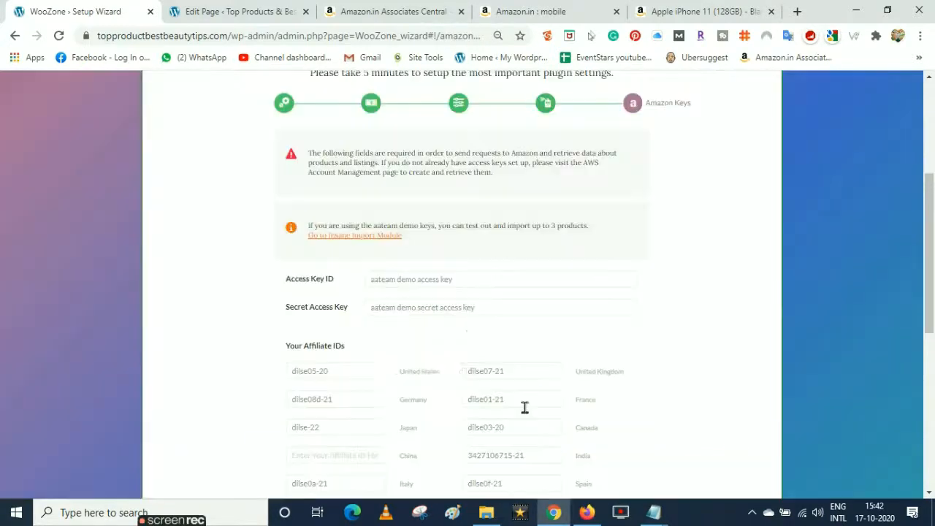
left_click_drag(930, 198, 932, 292)
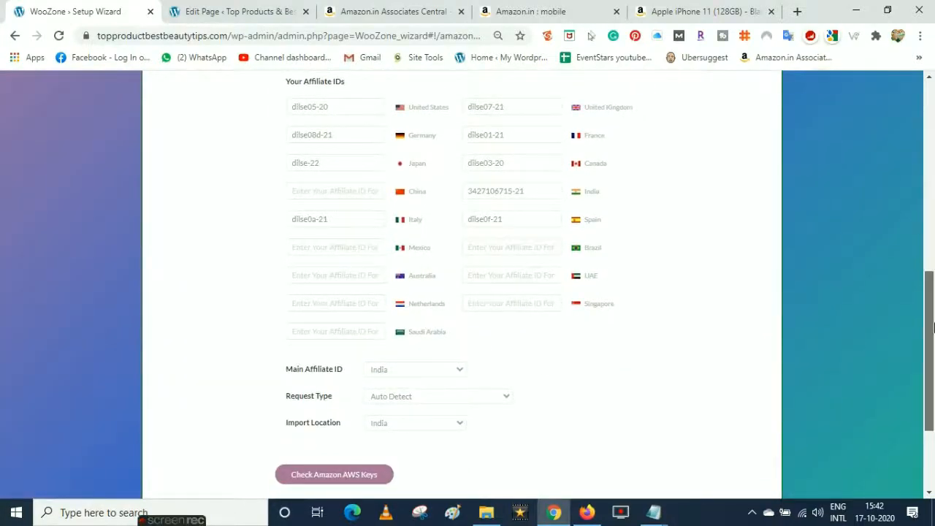
scroll(884, 343, "down", 1)
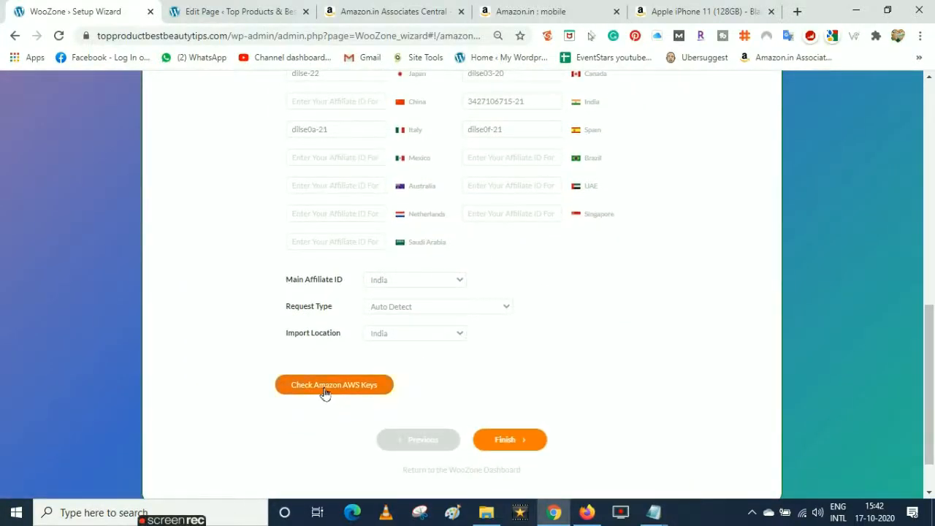
Finish and close the WooZone setup wizard, and look over the module shortcuts on the WZone dashboard.
left_click(518, 441)
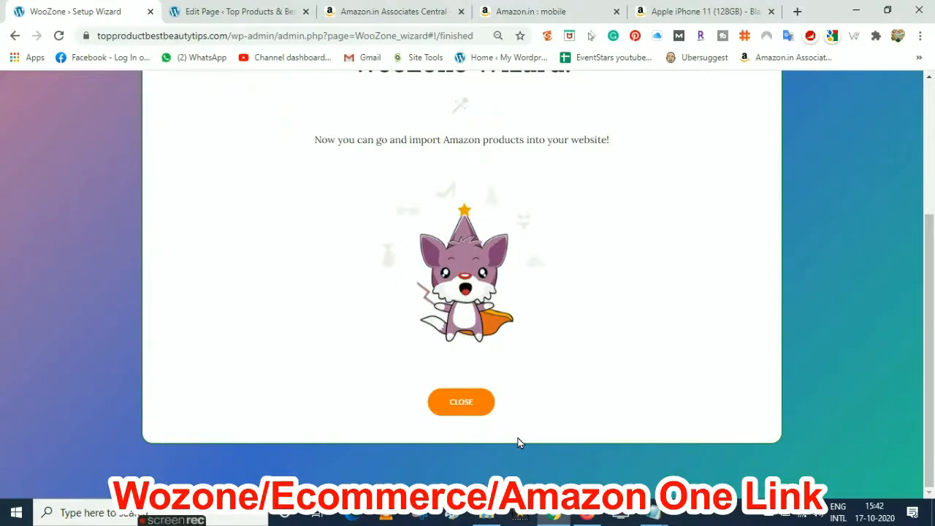
left_click(471, 406)
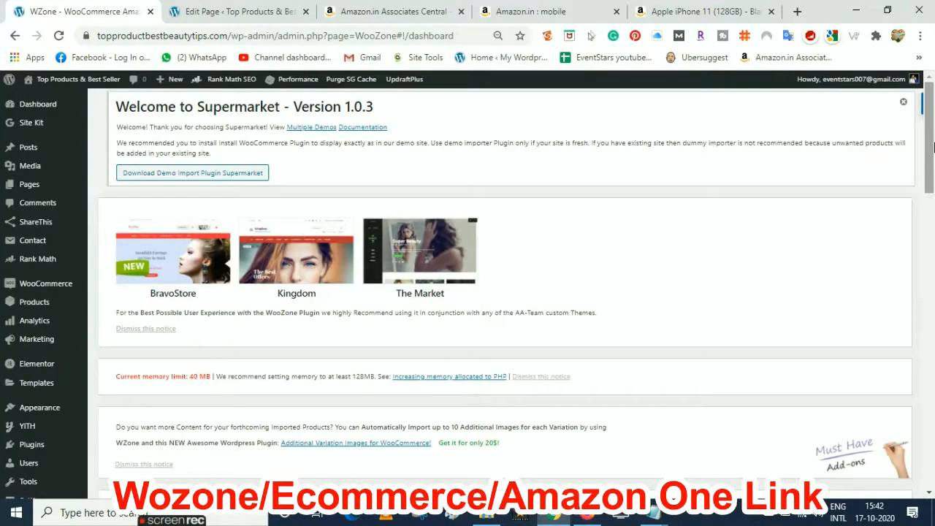
scroll(931, 199, "down", 2)
scroll(933, 277, "down", 10)
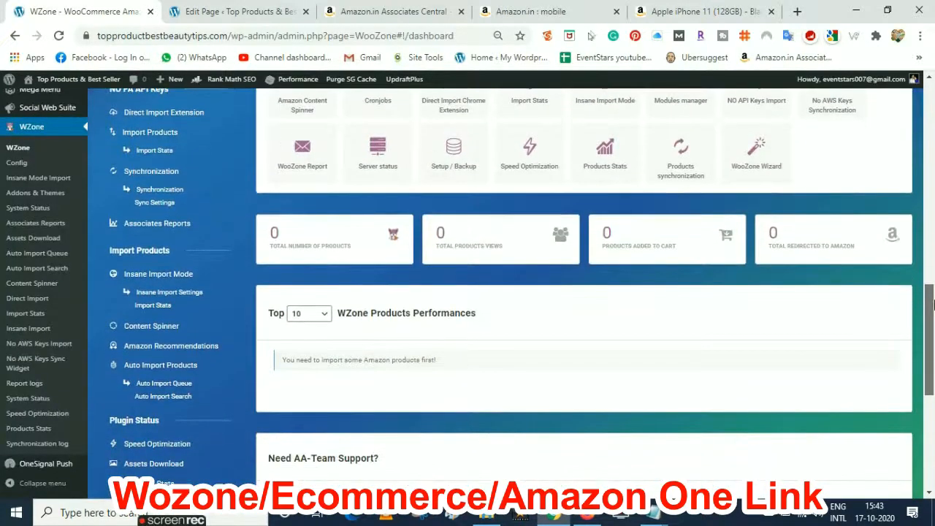
left_click_drag(932, 305, 933, 254)
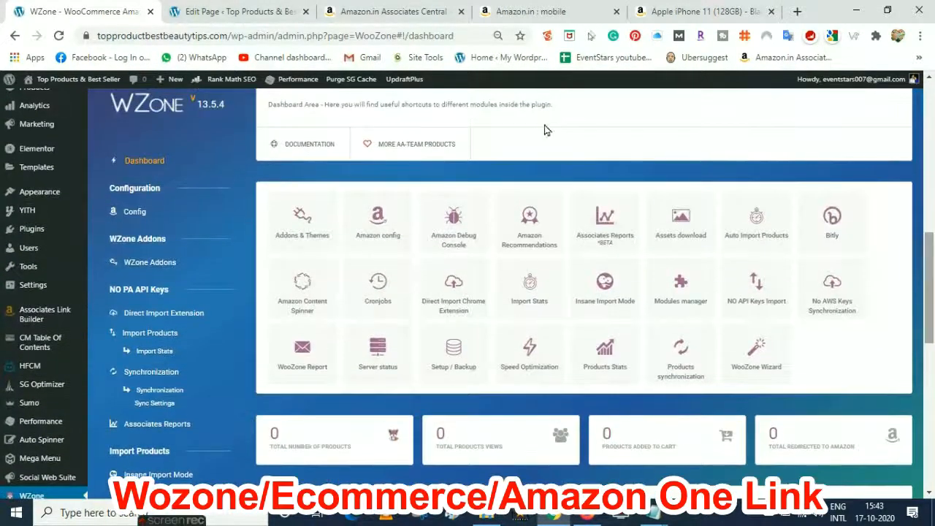
Review the Import SETUP options in WZone's Amazon config, including attributes, prices setup, merchant and variations.
left_click(60, 36)
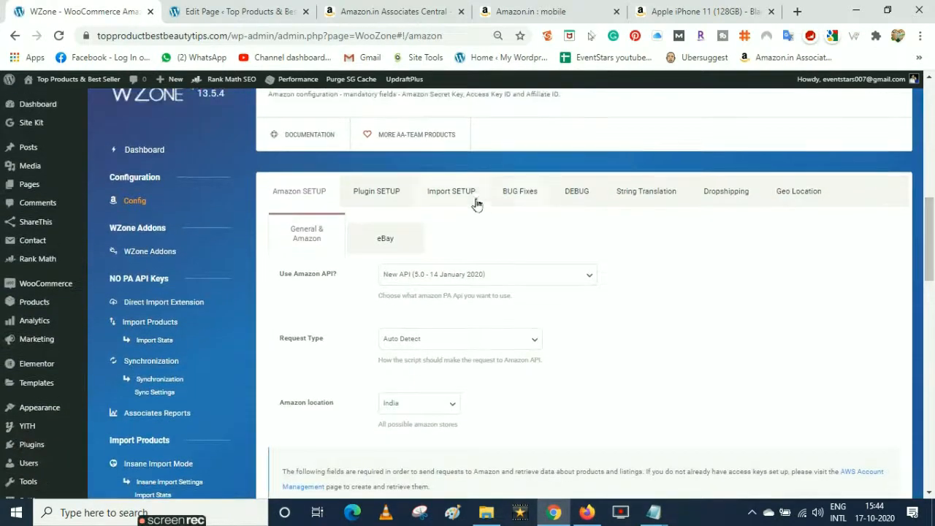
left_click(449, 194)
left_click_drag(932, 211, 932, 287)
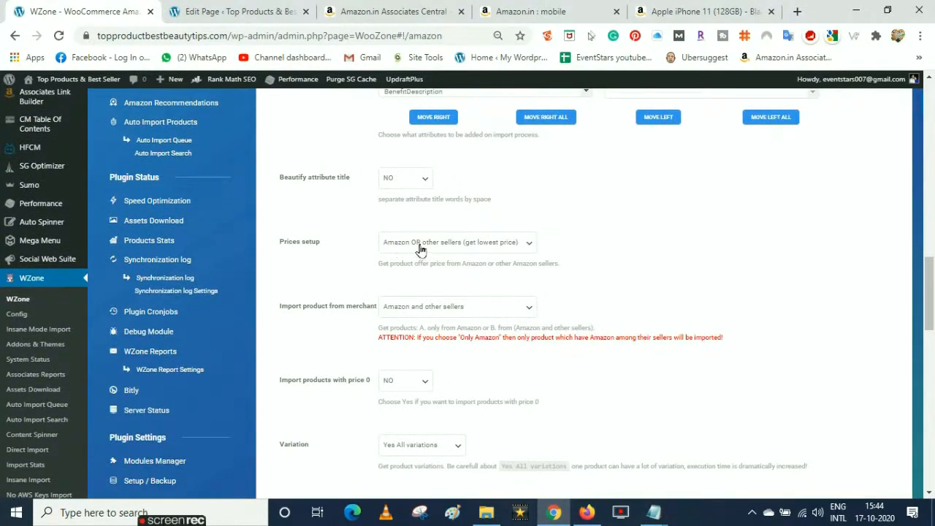
left_click_drag(929, 292, 932, 245)
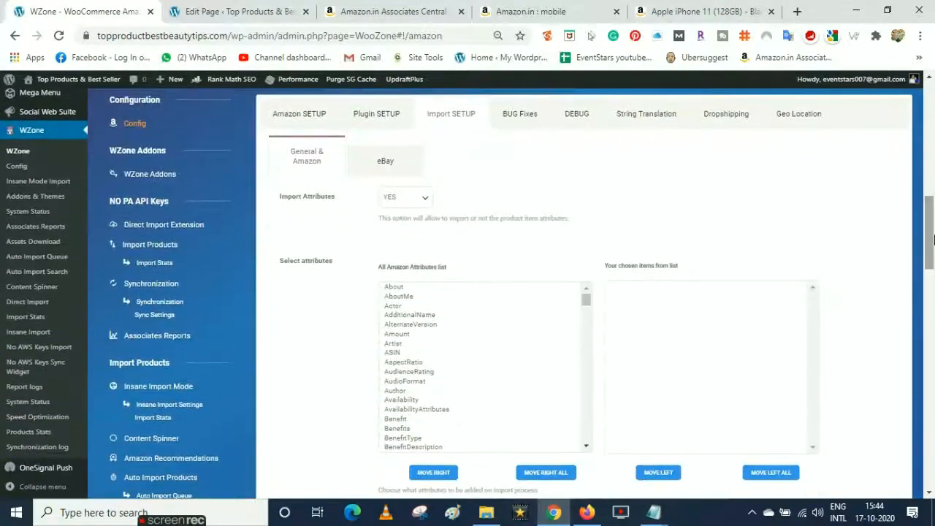
Open WZone's Synchronization page and check the Direct Import extension on the reloaded Amazon.in iPhone 11 page.
left_click(152, 289)
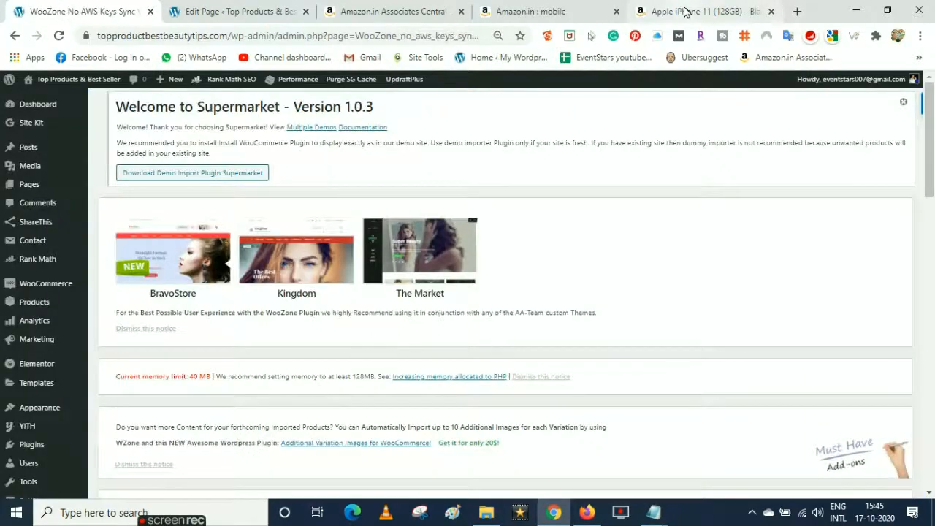
left_click(687, 11)
left_click(59, 35)
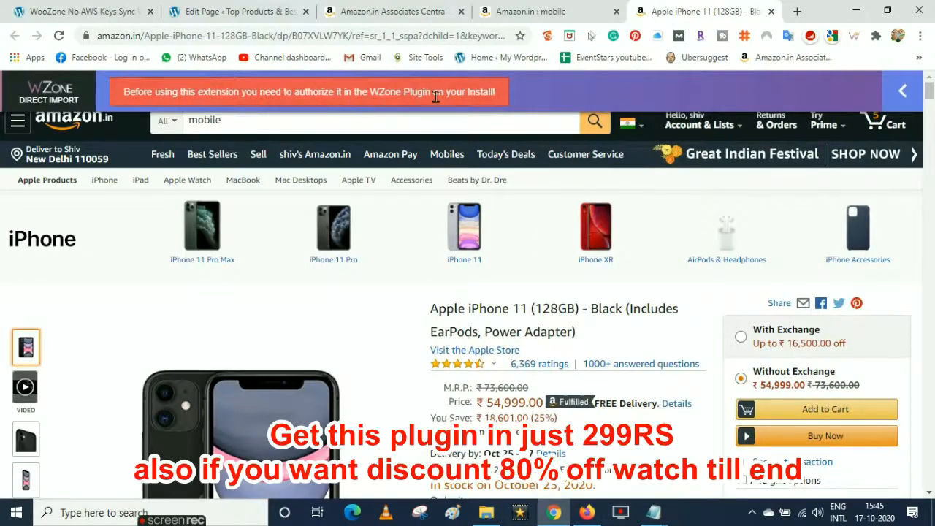
left_click(87, 16)
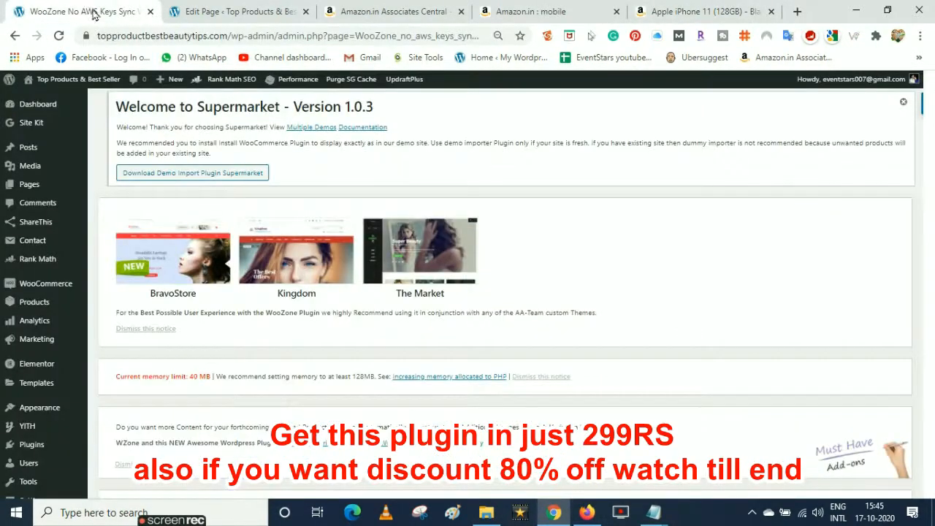
Look over the No AWS Keys Synchronization page and its online documentation, closing the documentation again.
left_click_drag(933, 145, 933, 295)
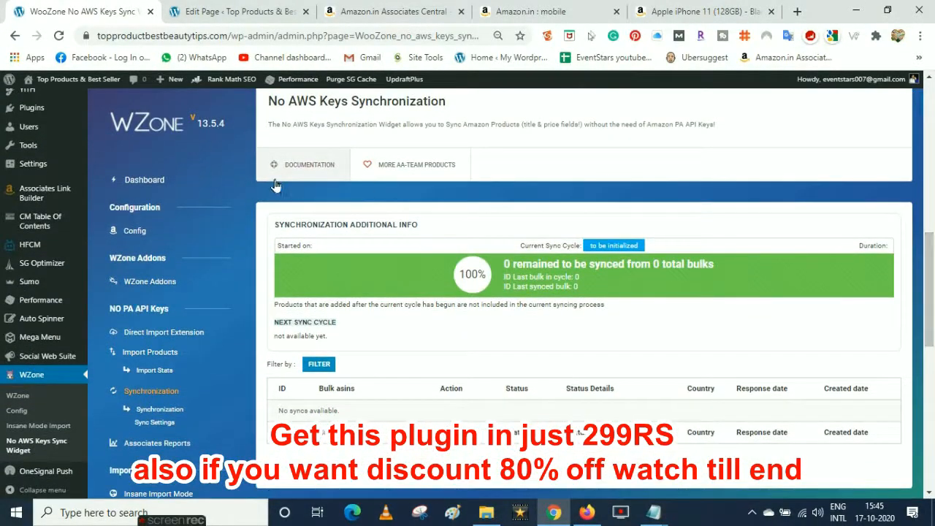
left_click(292, 166)
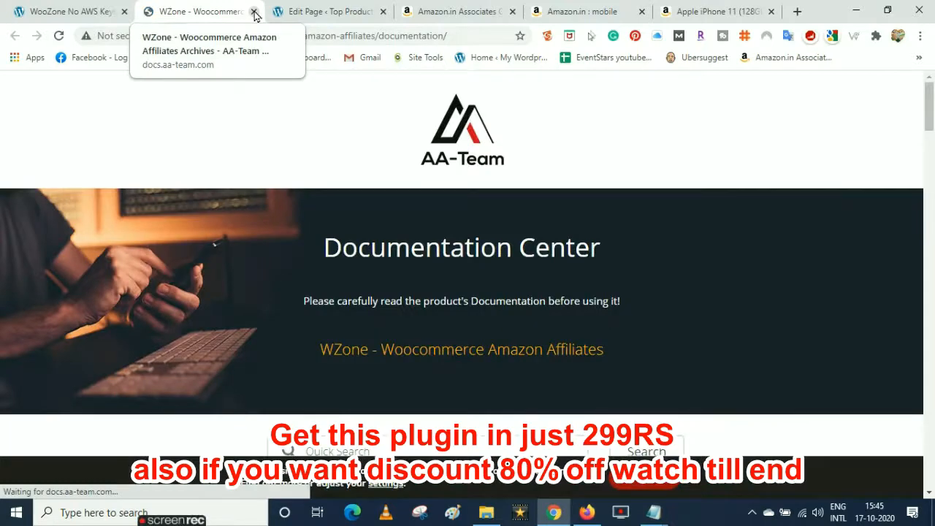
left_click(253, 11)
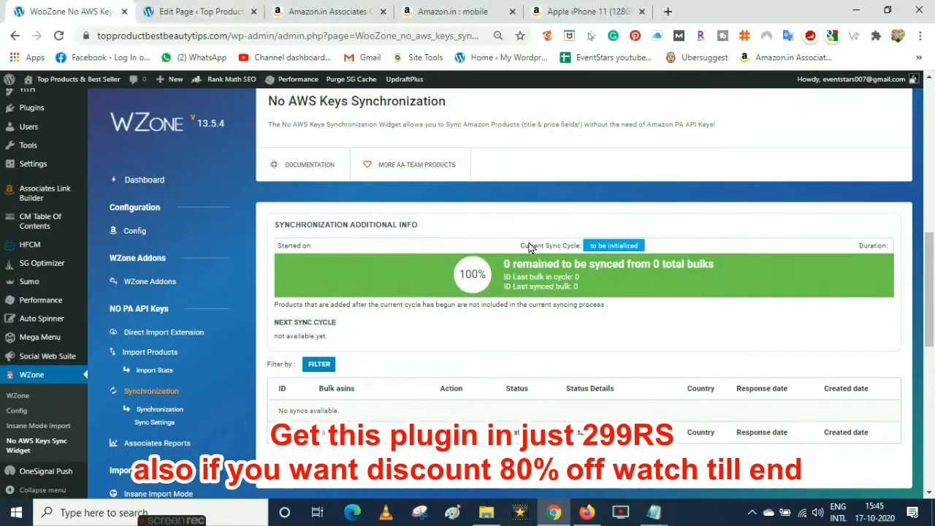
Authorize the WZone Direct Import extension for this site from its Direct Import page, and reload the page.
scroll(144, 208, "down", 2)
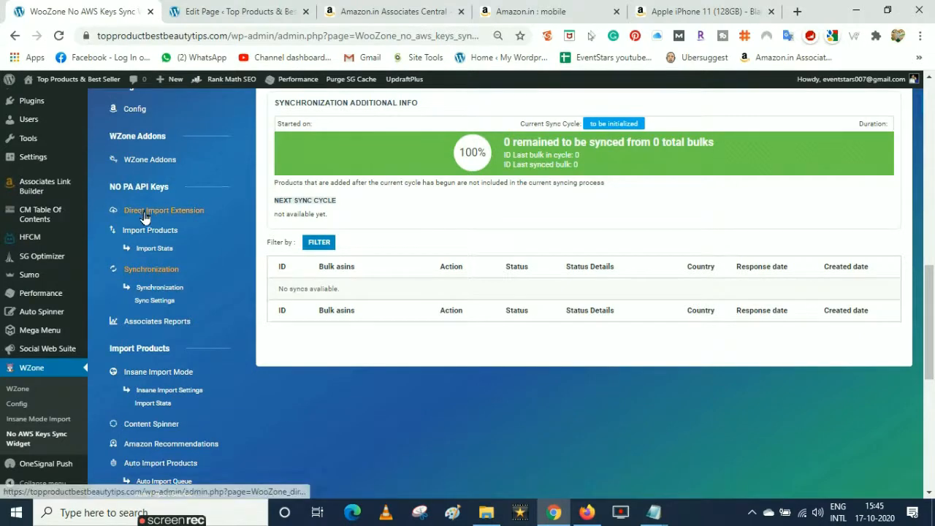
left_click(155, 211)
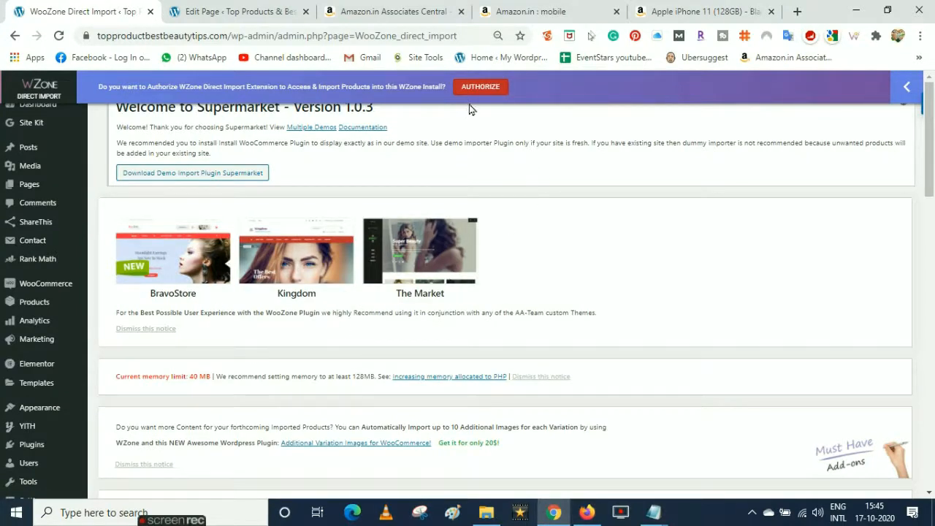
left_click(482, 89)
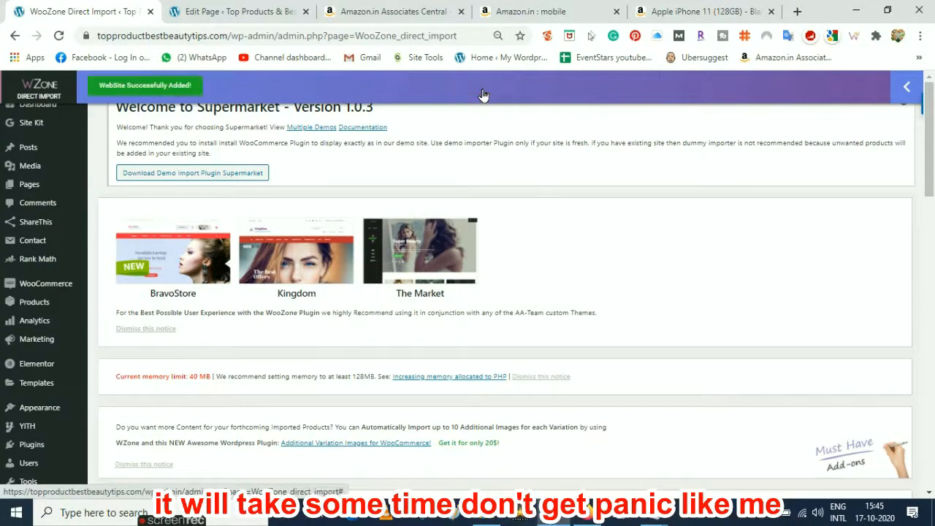
left_click(59, 36)
left_click(59, 36)
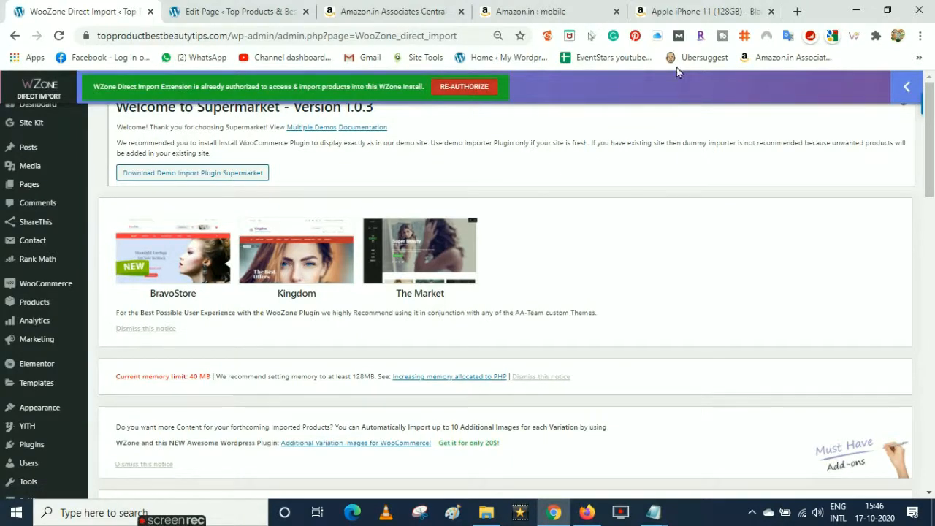
Reload the Amazon.in Apple iPhone 11 (128GB) page and import the product with all its variations into the store.
left_click(694, 12)
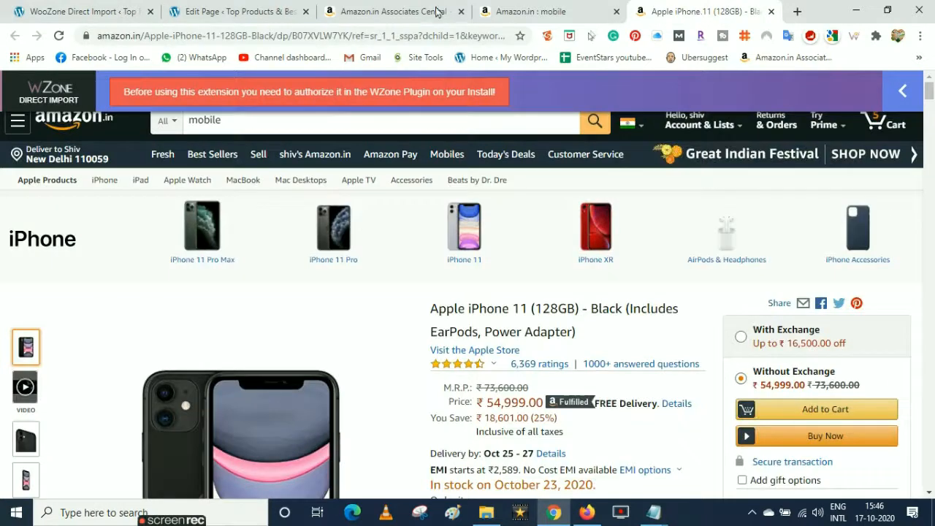
left_click(58, 35)
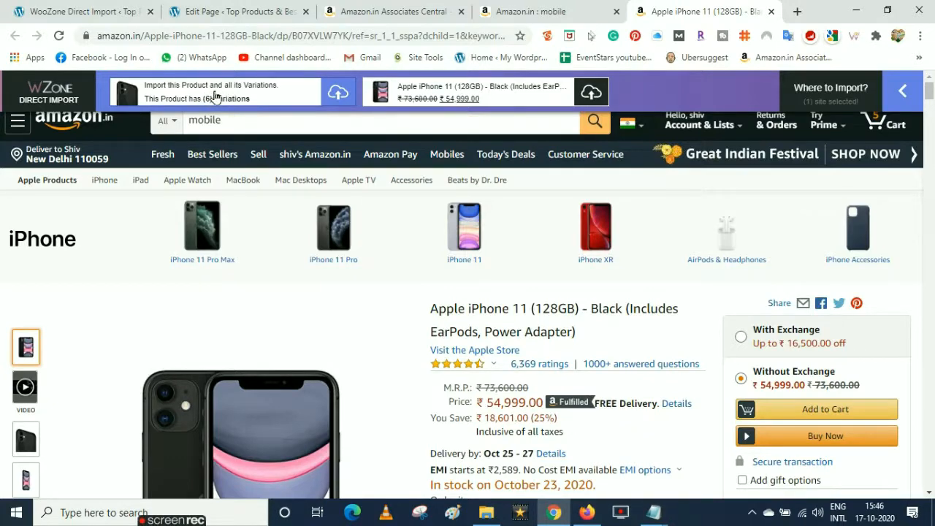
left_click(215, 97)
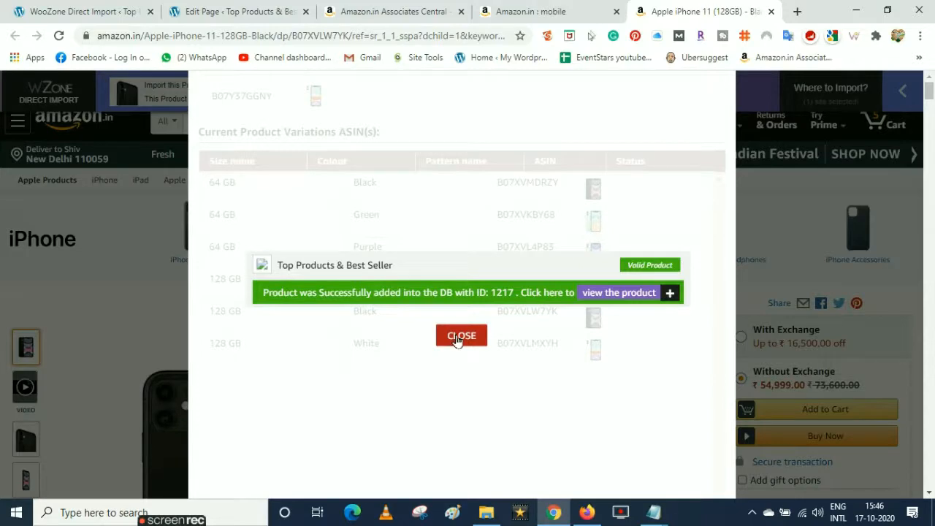
left_click(458, 337)
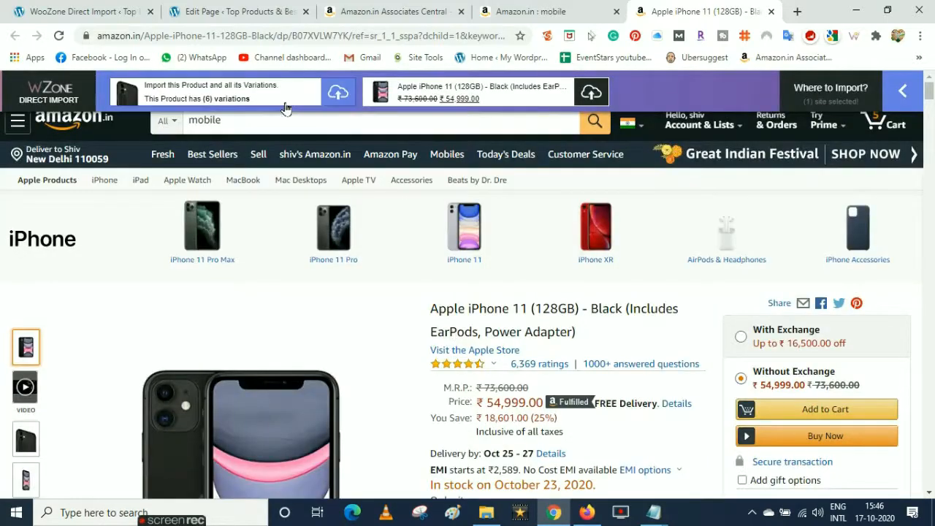
Go to the site's list of all products and open the imported Apple iPhone 11 product page in a new tab.
left_click(85, 9)
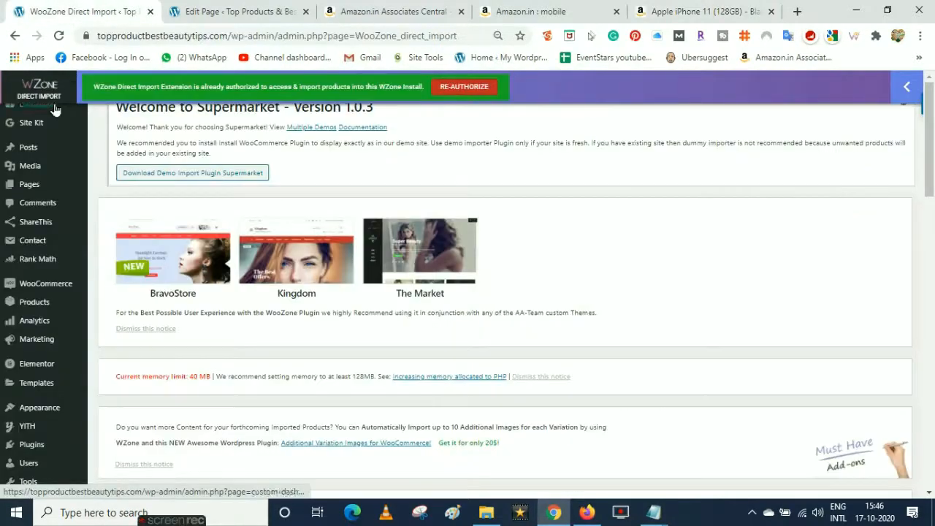
left_click_drag(934, 150, 926, 324)
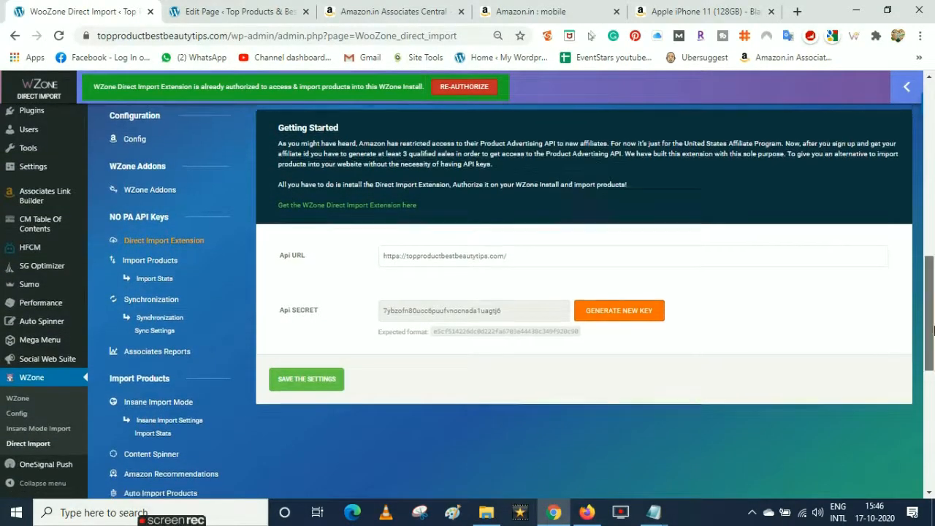
left_click_drag(932, 323, 928, 338)
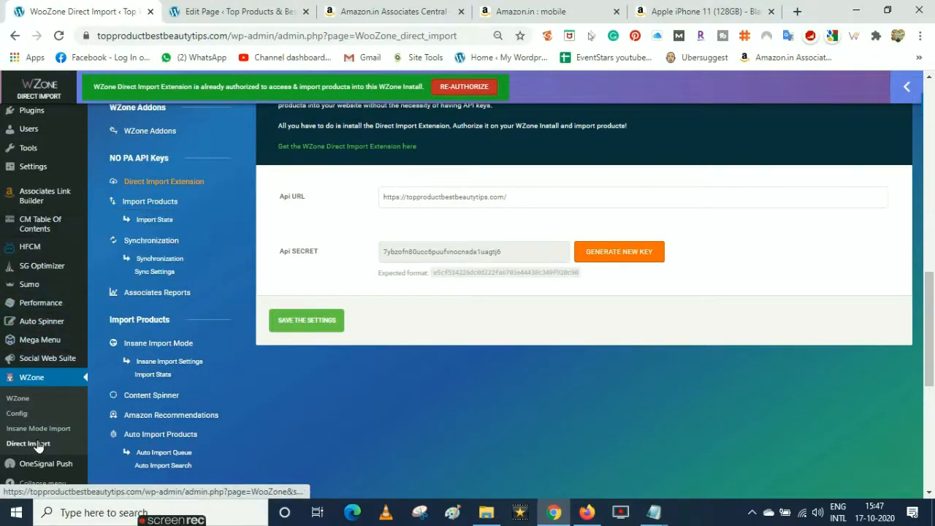
mouse_move(22, 201)
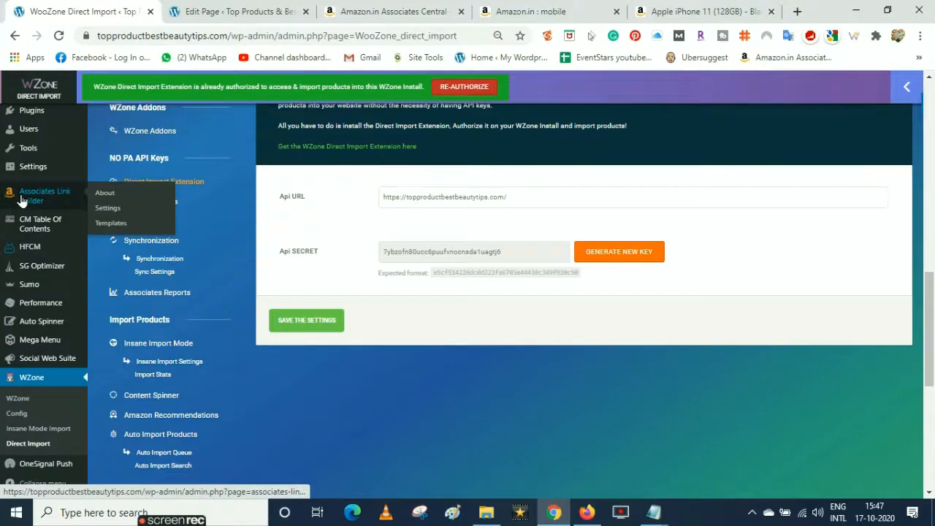
scroll(9, 299, "up", 5)
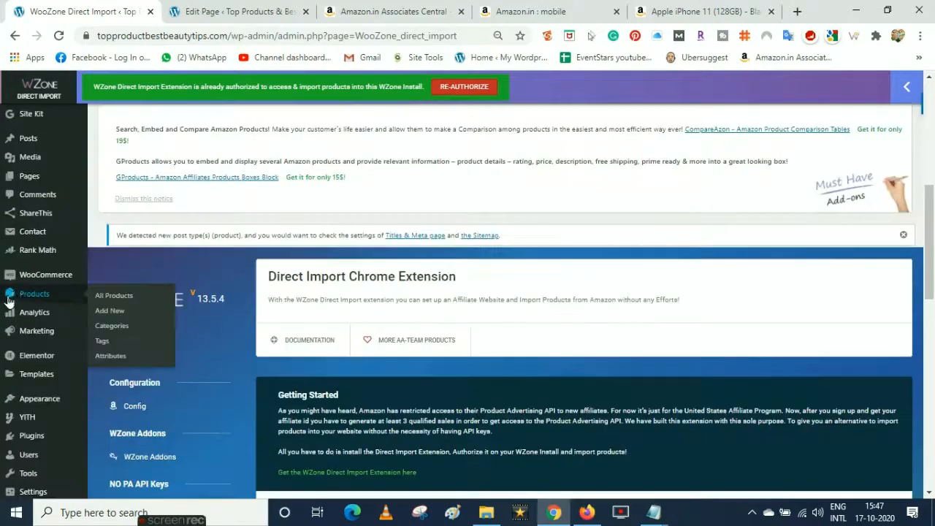
left_click(111, 296)
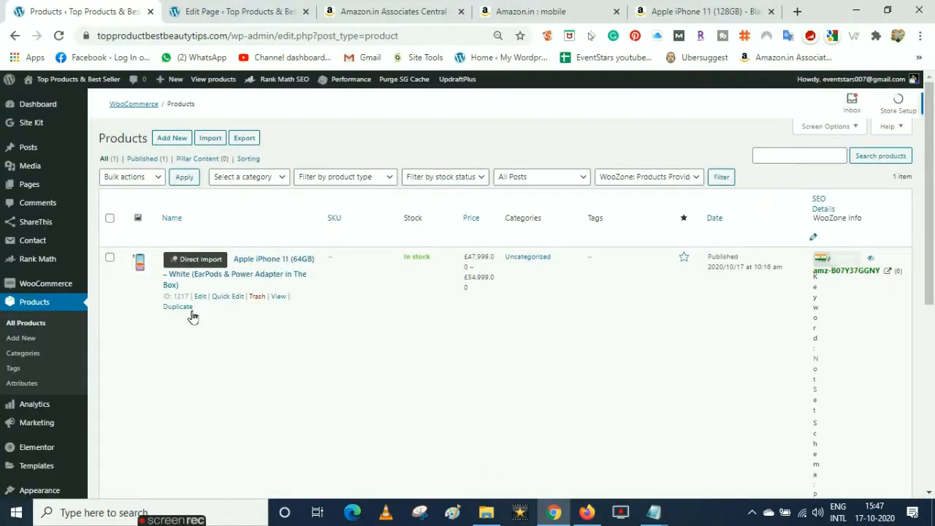
right_click(280, 299)
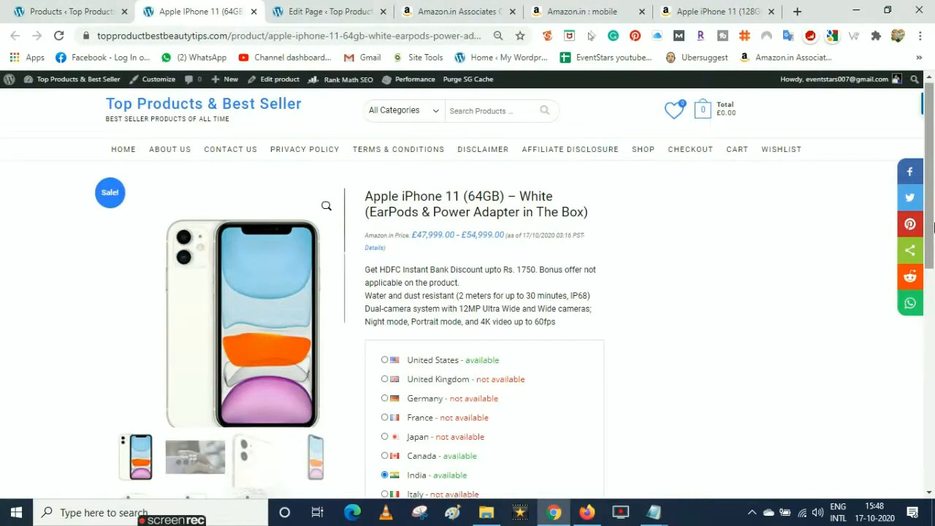
Examine the imported iPhone 11 page's country availability and variation options, switching the country to United States and back to India.
scroll(496, 352, "down", 2)
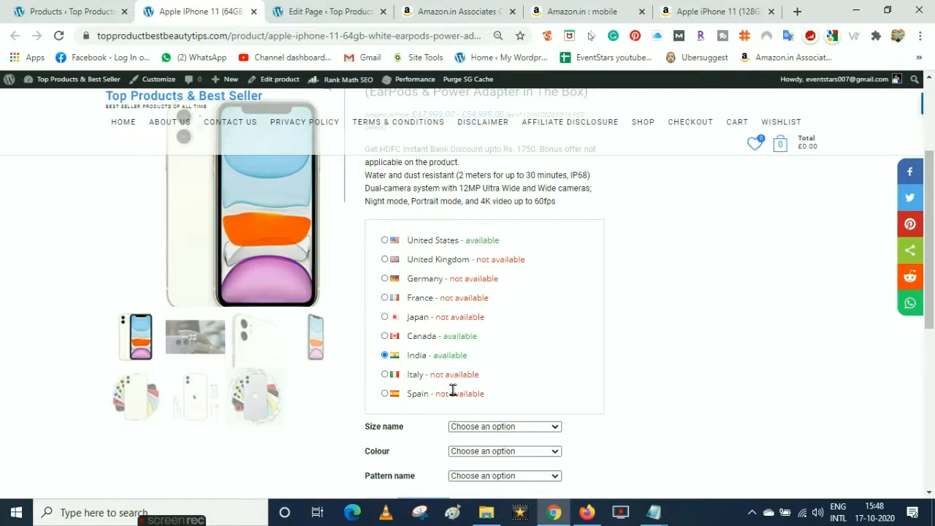
mouse_move(933, 250)
left_mouse_down()
mouse_move(933, 284)
mouse_move(932, 261)
left_mouse_up()
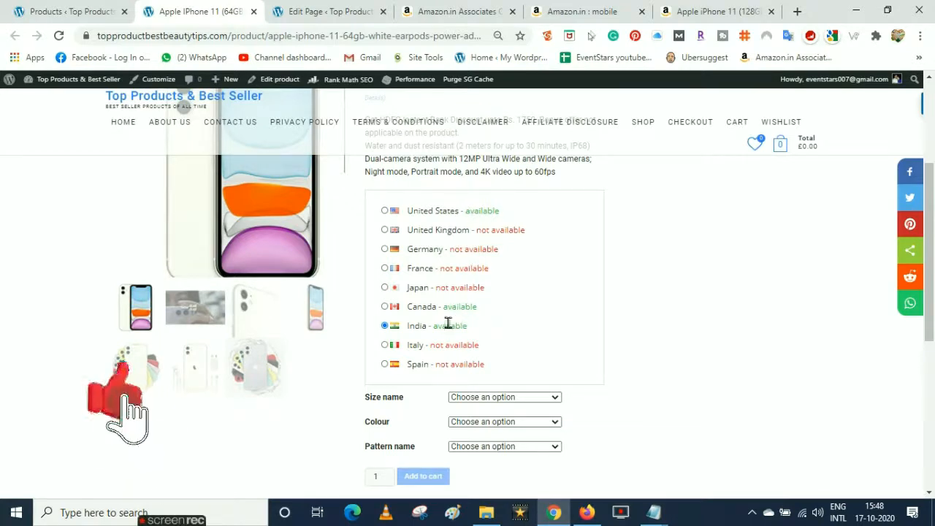
left_click(384, 211)
left_click(384, 326)
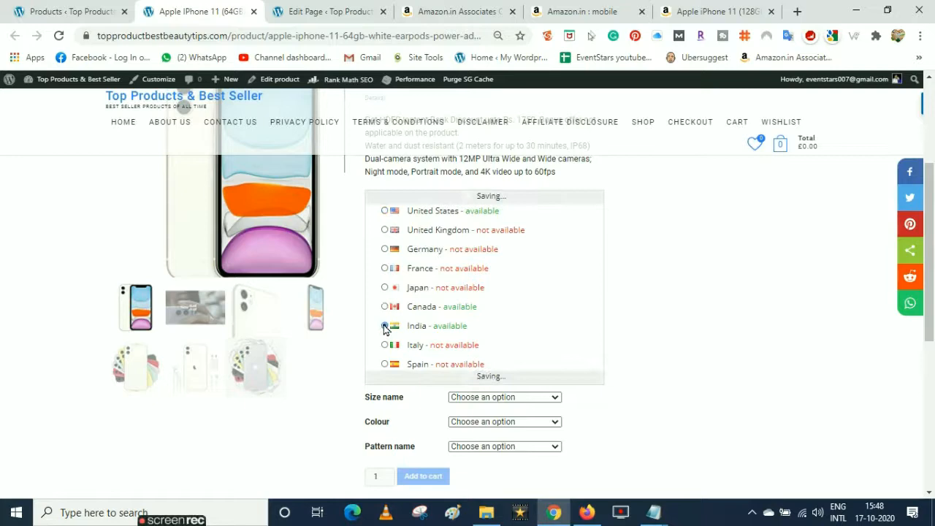
left_click_drag(932, 296, 932, 224)
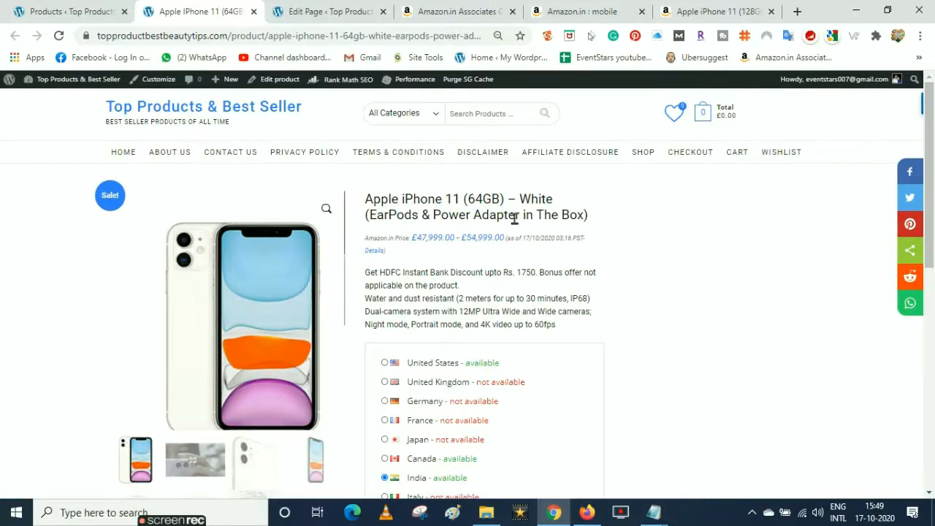
mouse_move(931, 164)
left_mouse_down()
mouse_move(933, 388)
mouse_move(930, 155)
left_mouse_up()
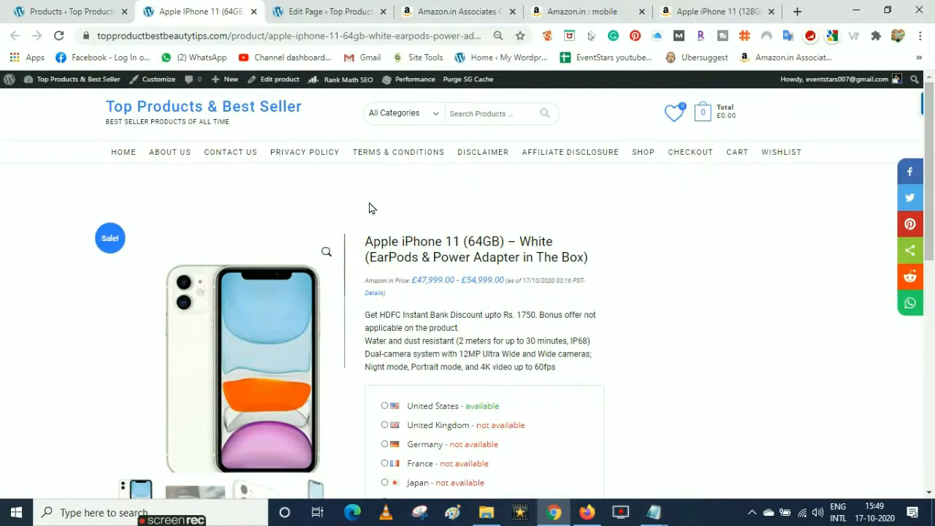
Open WZone's page for importing Amazon products without API keys.
left_click(69, 9)
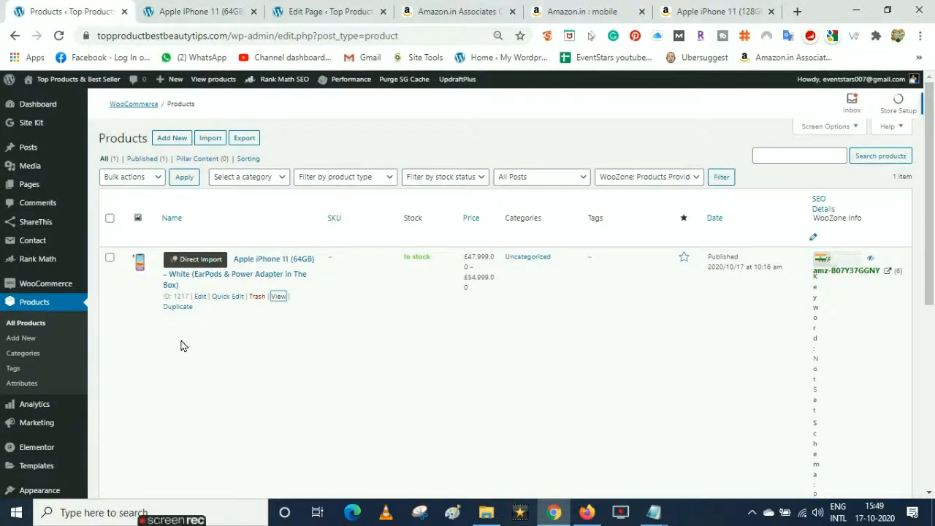
left_click(730, 11)
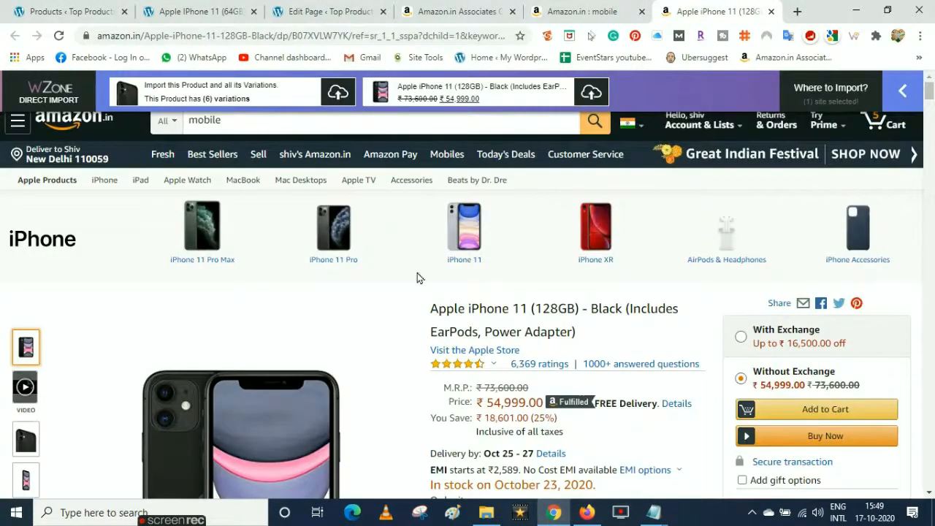
left_click(73, 10)
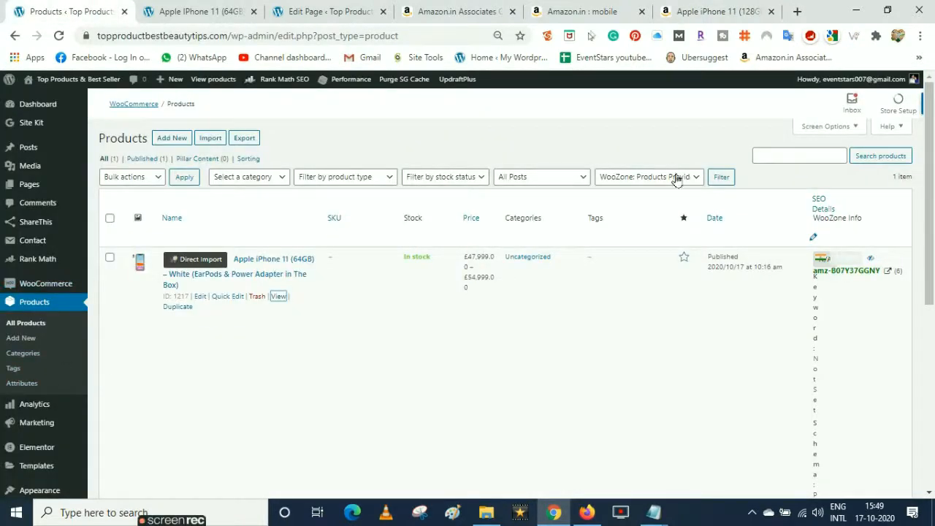
left_click_drag(933, 171, 933, 308)
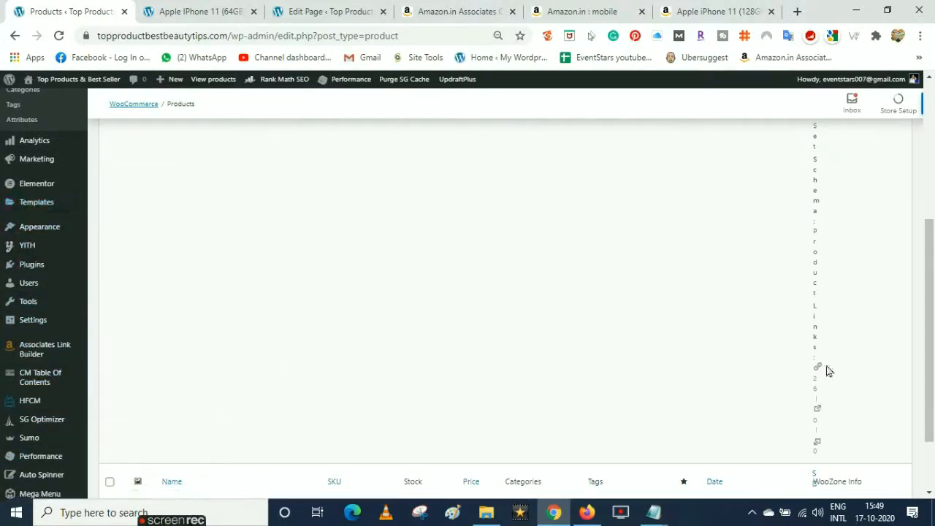
scroll(933, 350, "down", 2)
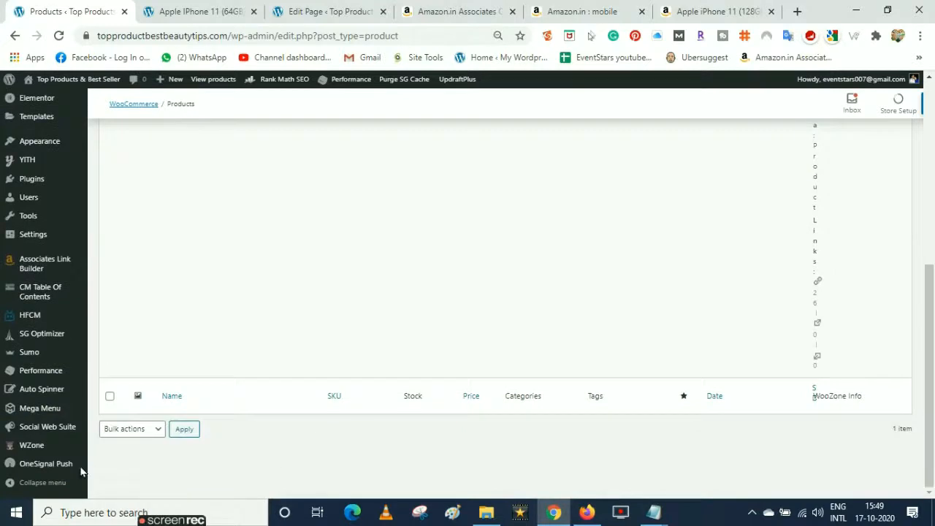
mouse_move(20, 447)
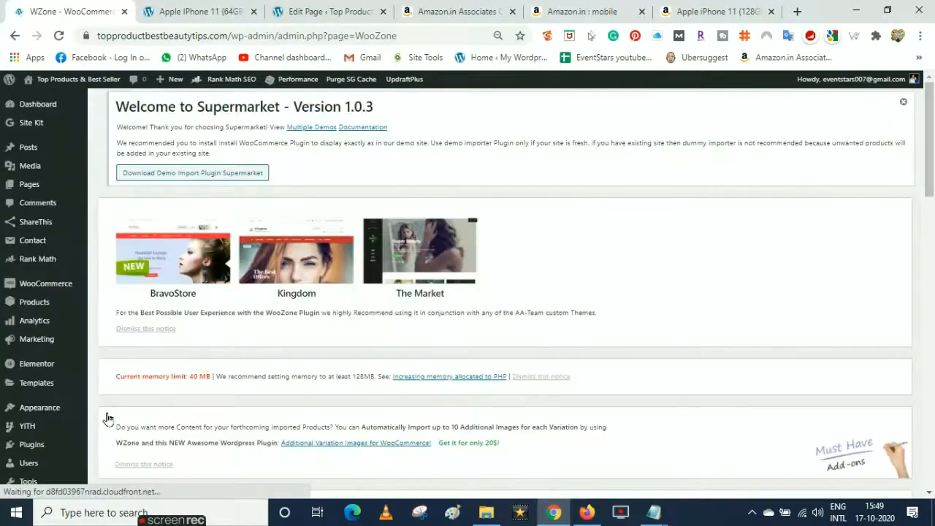
scroll(932, 151, "down", 15)
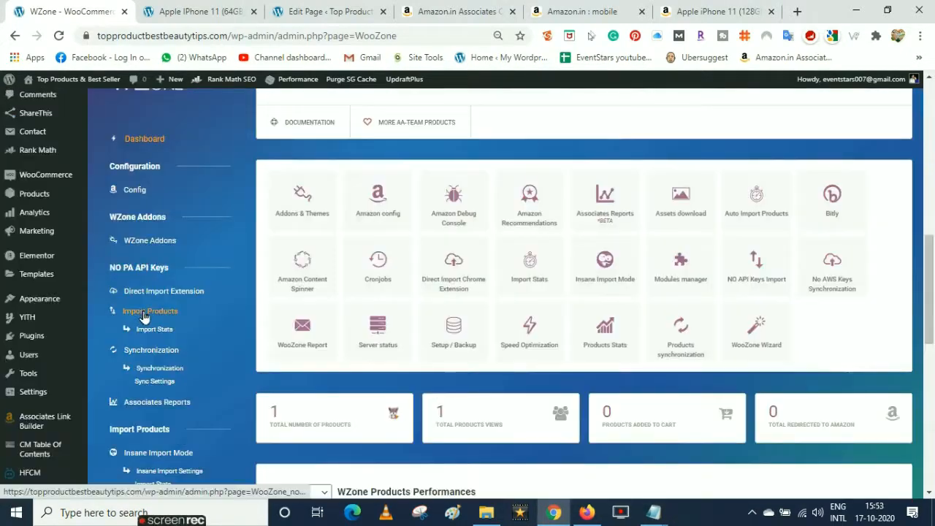
left_click(144, 315)
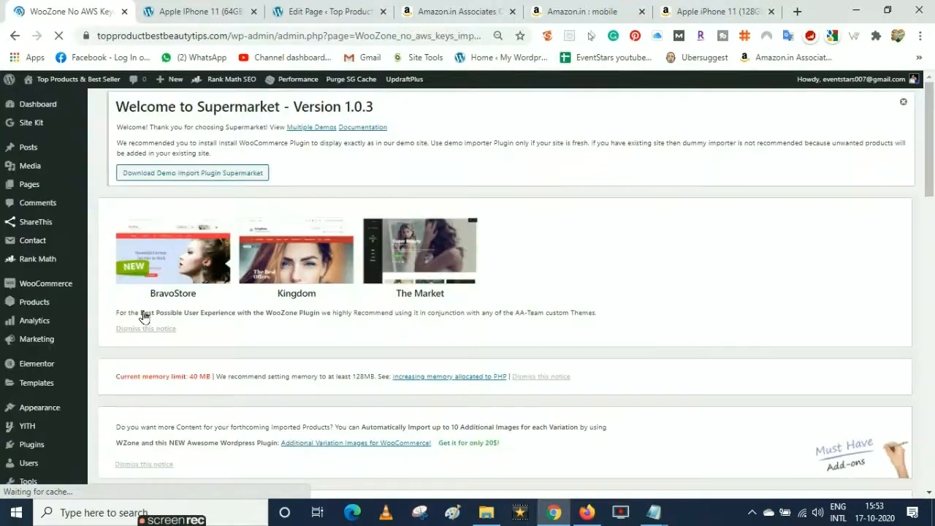
left_click_drag(932, 179, 933, 304)
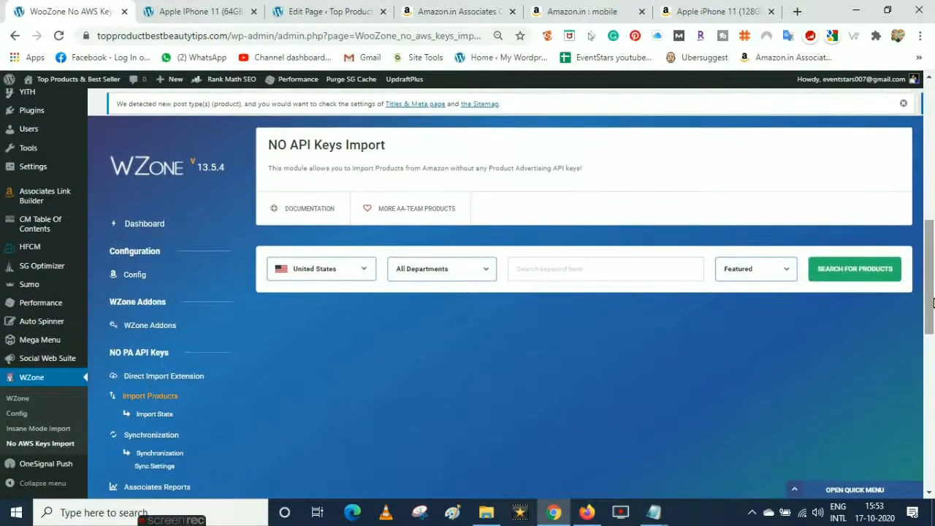
Set the product search to India and the Electronics category.
left_click(346, 272)
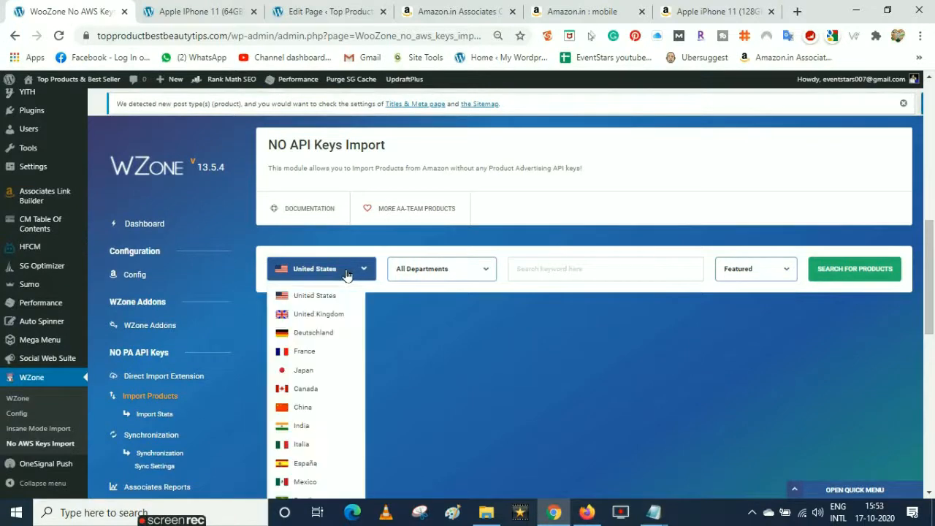
left_click(299, 429)
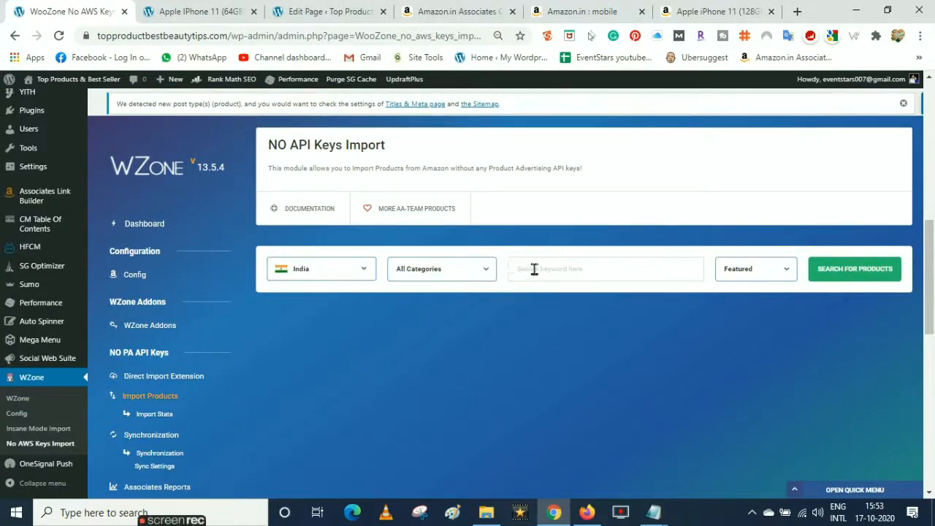
left_click(484, 272)
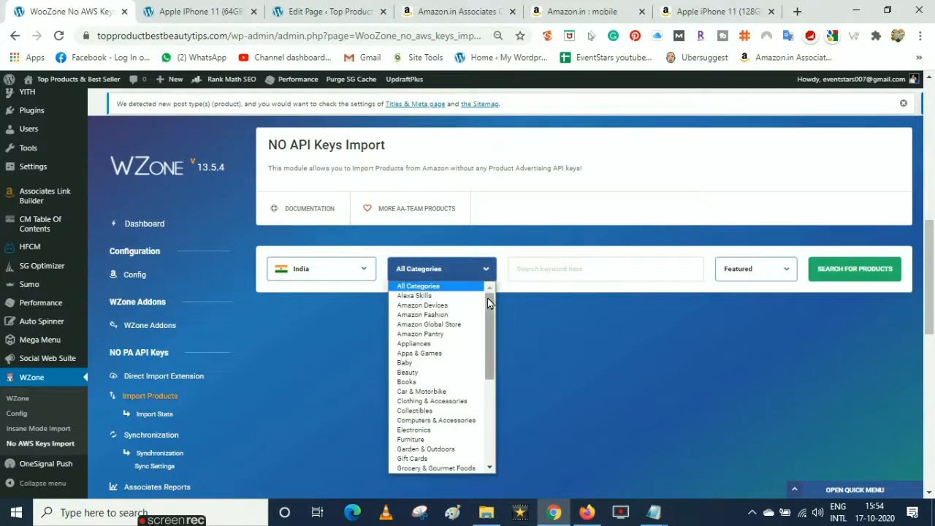
left_click_drag(488, 313, 488, 400)
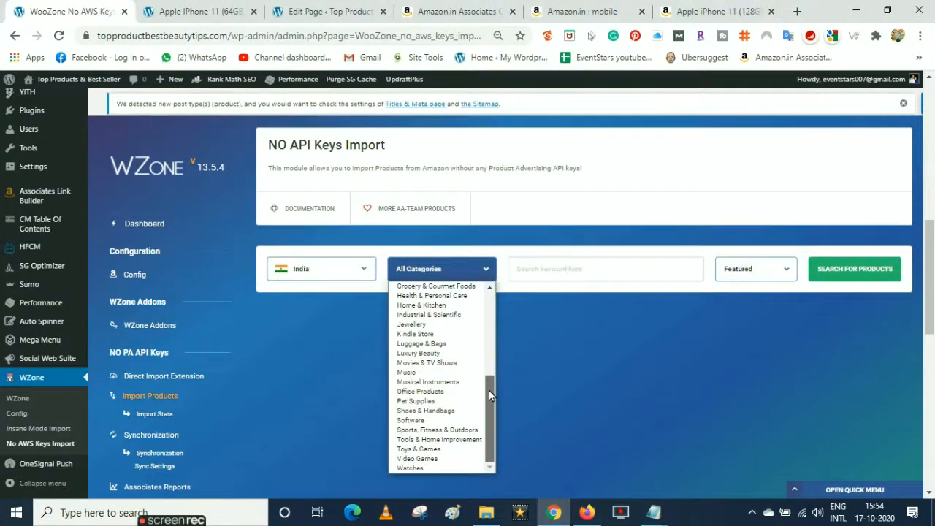
scroll(488, 384, "up", 5)
left_click(433, 377)
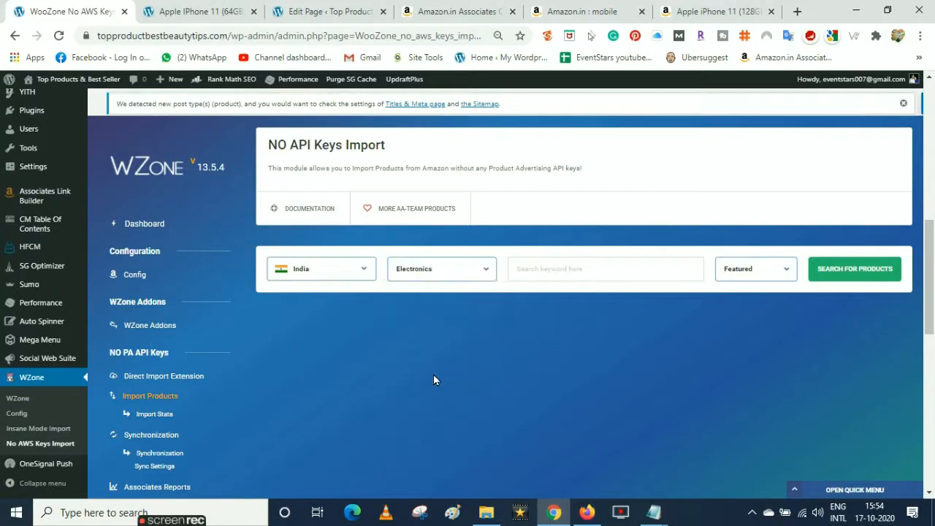
Search Amazon for products with the keyword "mobile".
left_click(583, 267)
type("mobil")
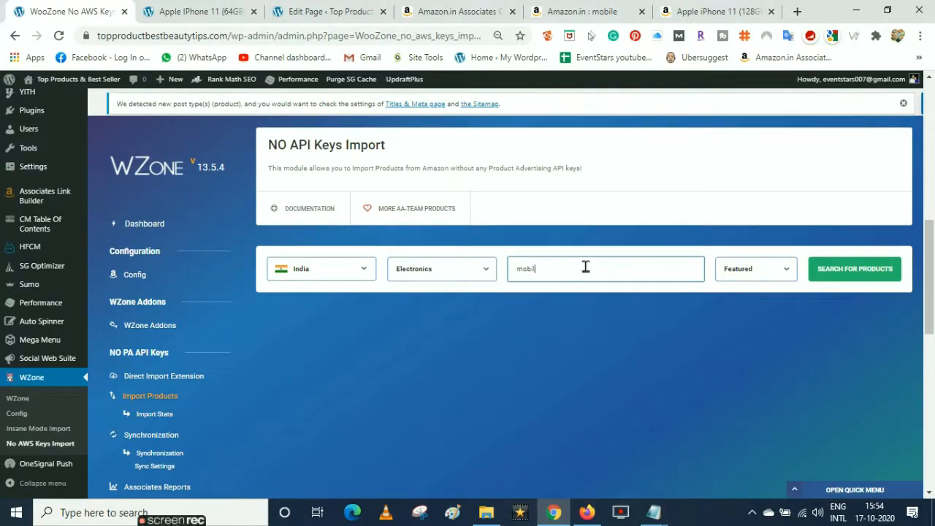
type("e")
left_click(876, 273)
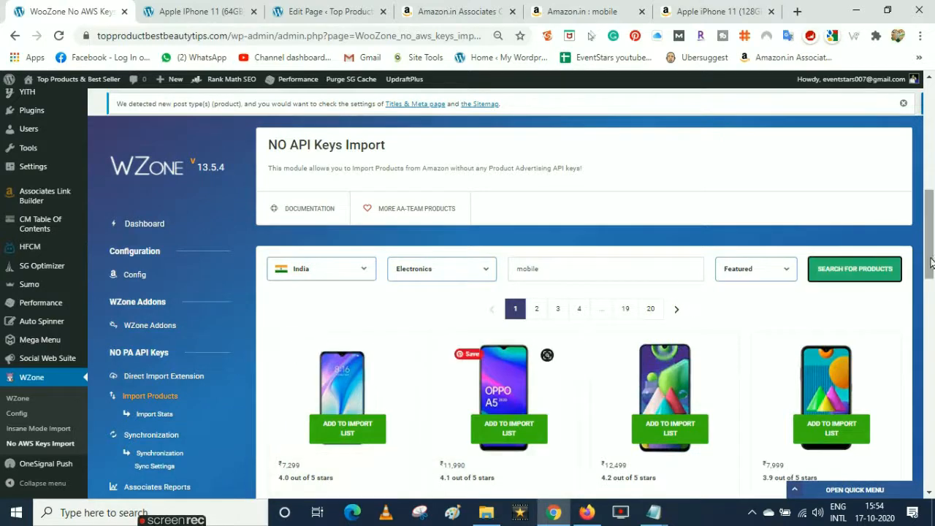
Add the first six phones in the results to the import list and check which store categories are offered for the import.
left_click_drag(933, 253, 930, 284)
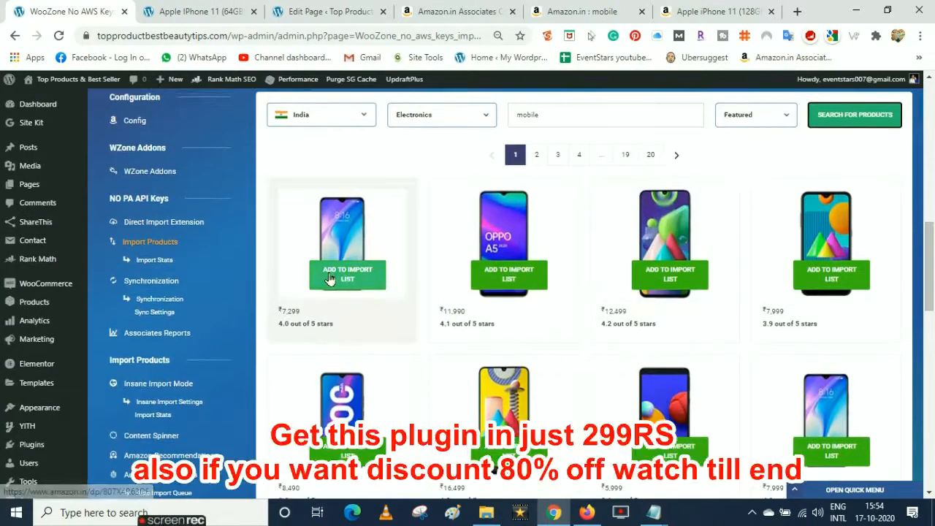
scroll(932, 287, "down", 3)
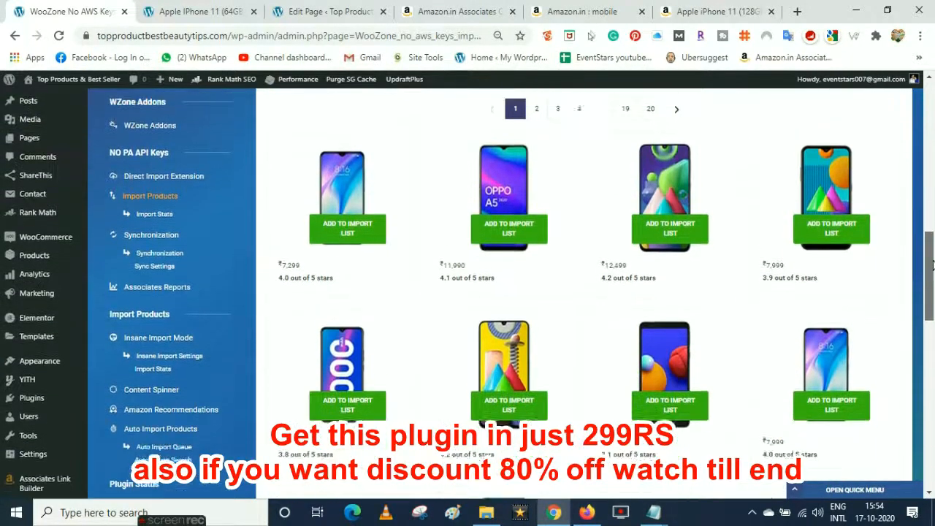
left_click_drag(931, 287, 931, 259)
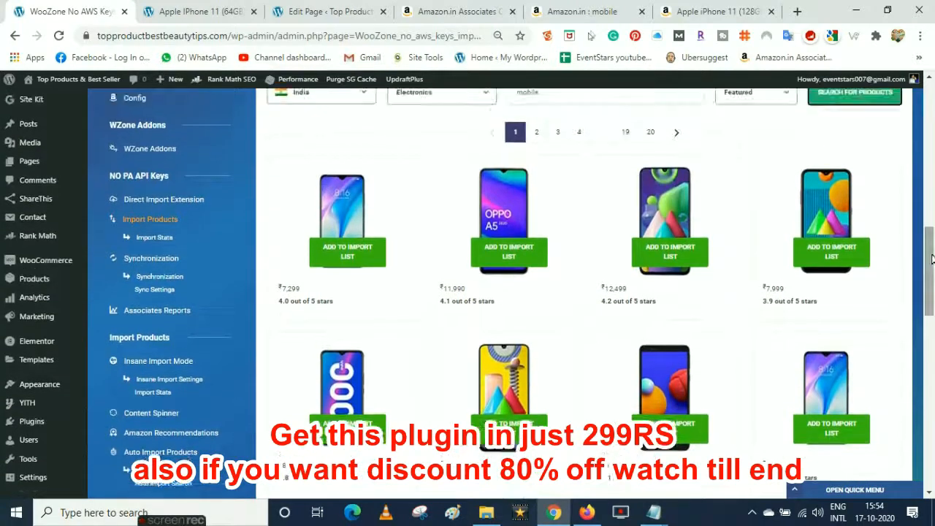
left_click(347, 252)
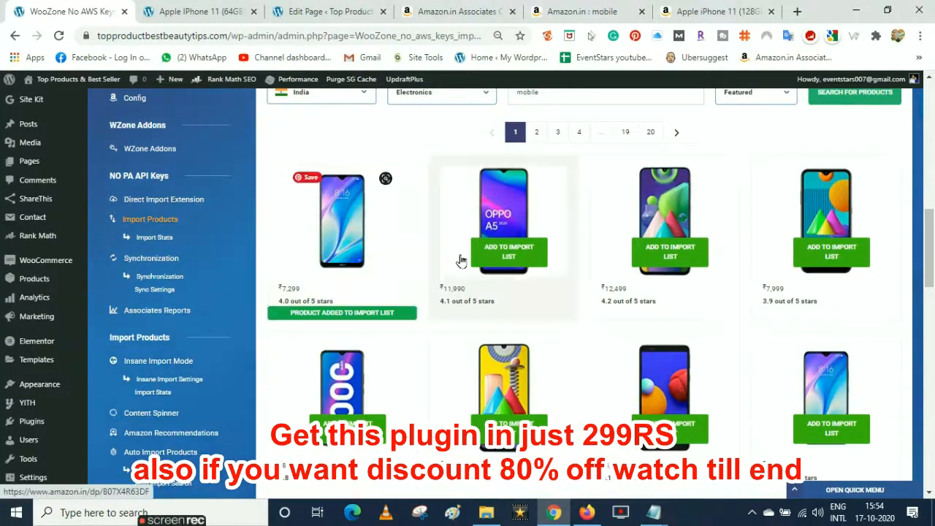
left_click(503, 257)
left_click(663, 252)
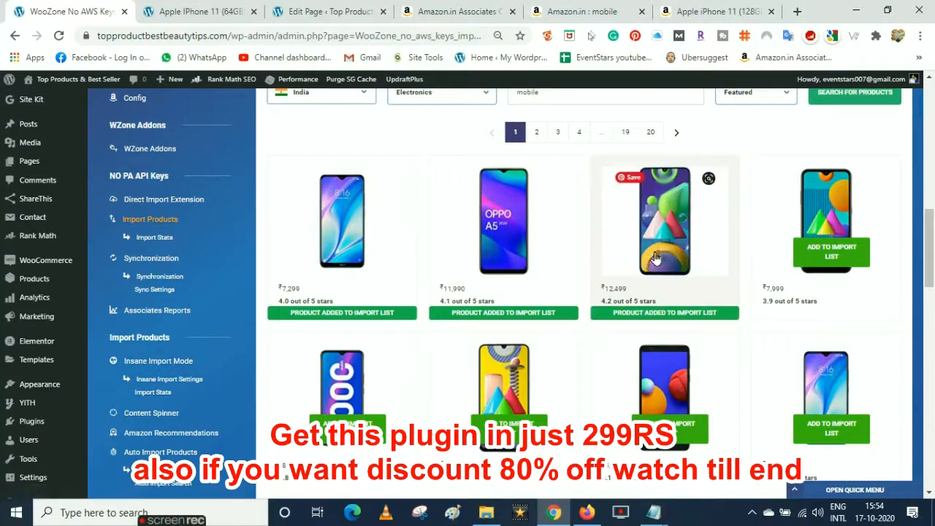
left_click(809, 261)
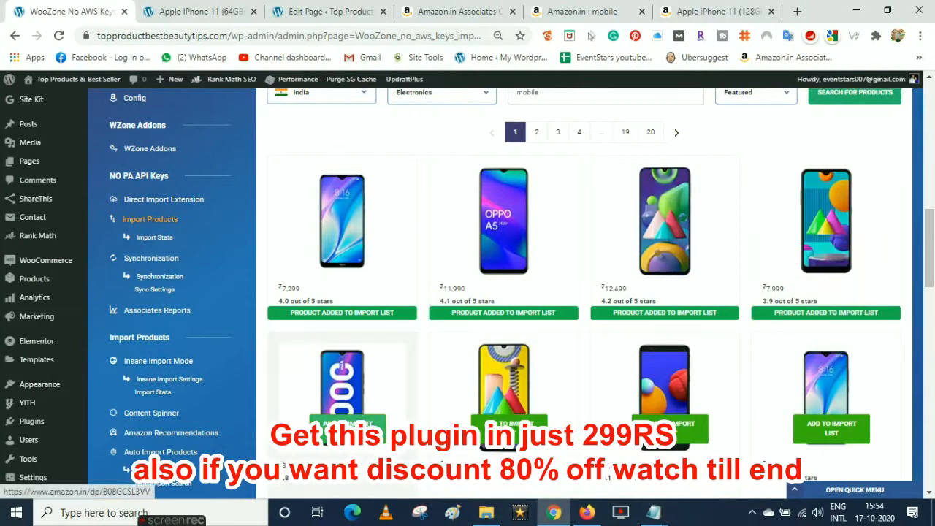
left_click(344, 428)
left_click(504, 428)
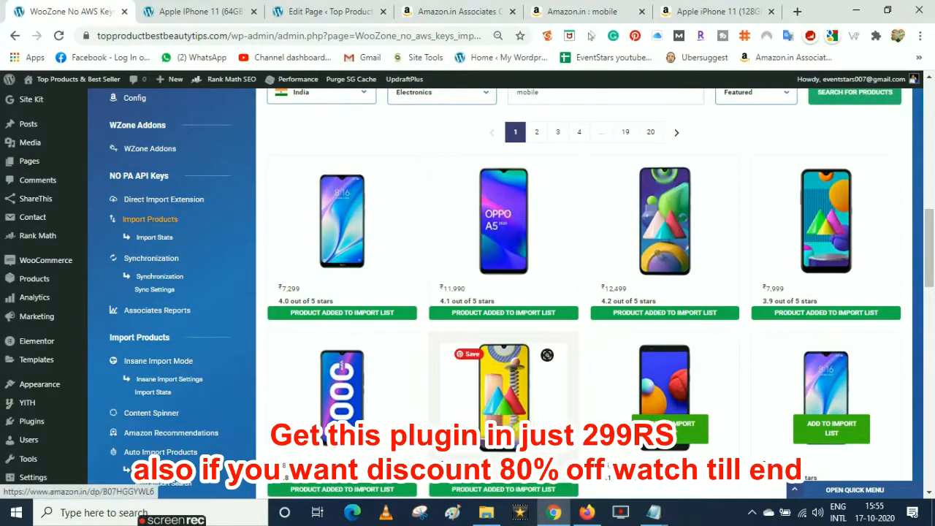
left_click_drag(932, 249, 930, 438)
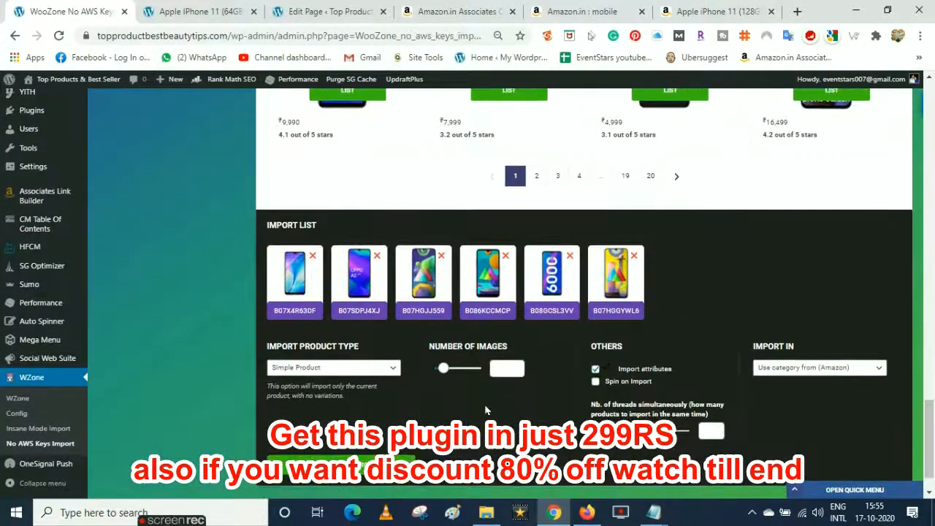
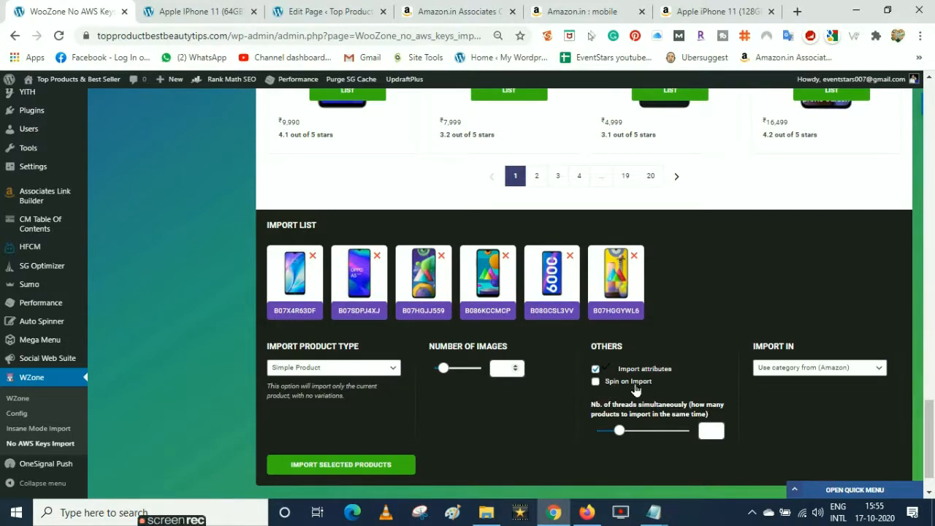
left_click(796, 370)
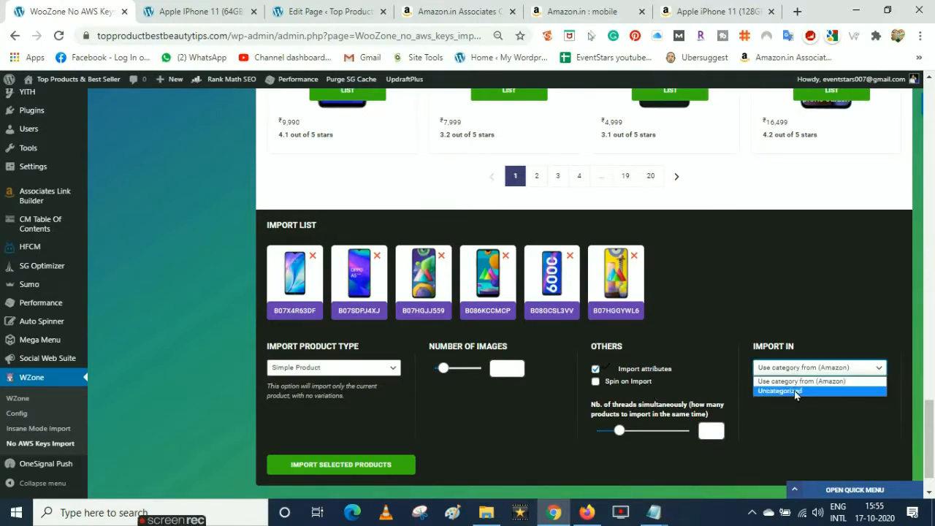
left_click(783, 413)
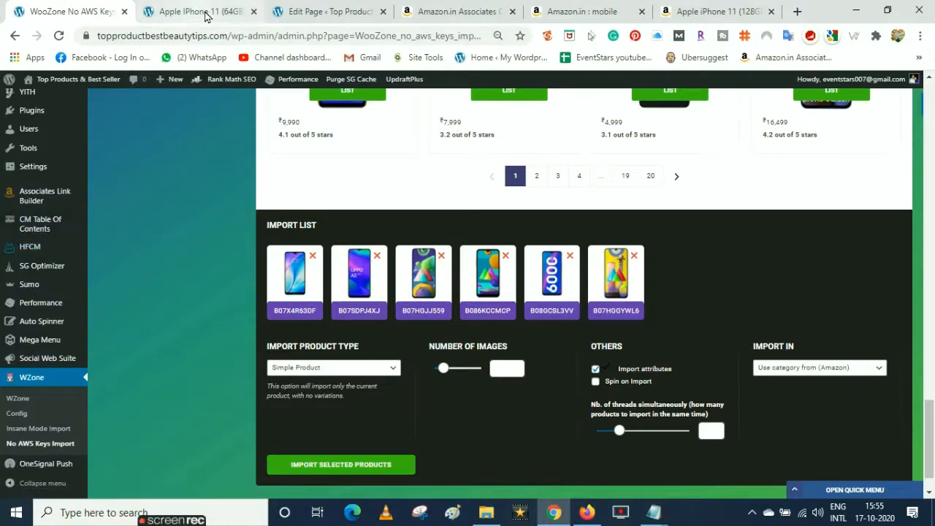
Open the store's product categories in the page-editing browser tab and add a new category named "apple".
left_click(303, 7)
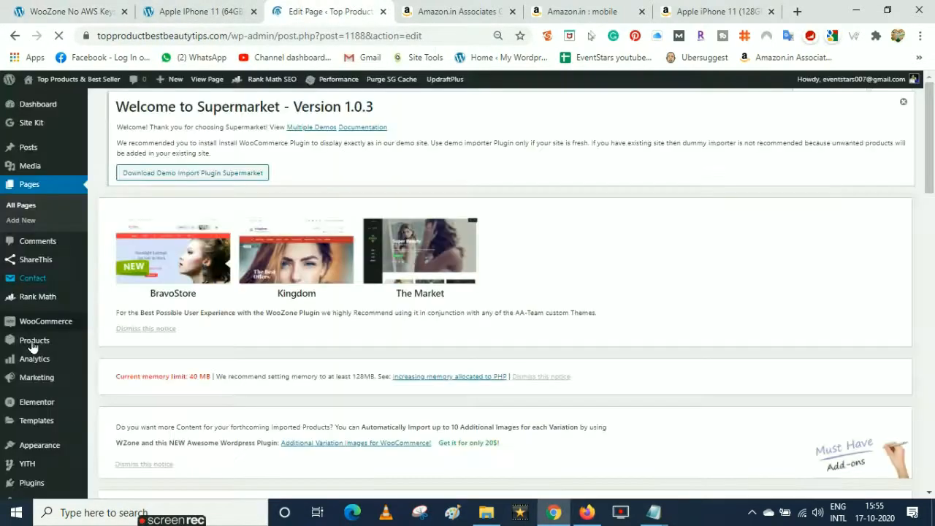
mouse_move(32, 345)
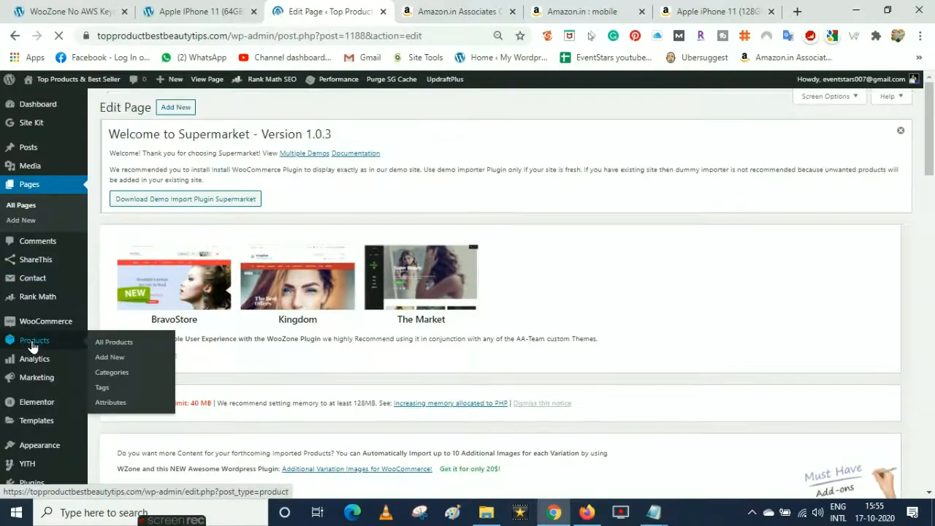
left_click(107, 373)
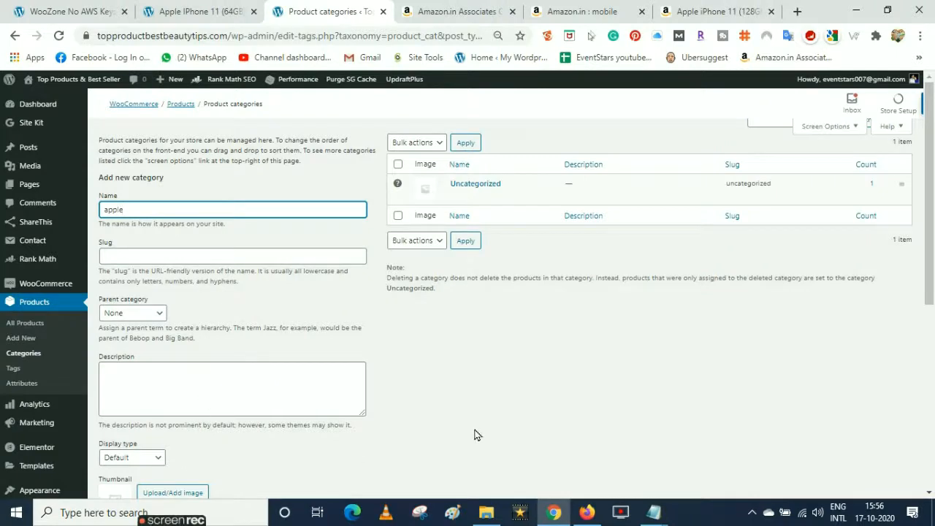
left_click_drag(931, 240, 934, 259)
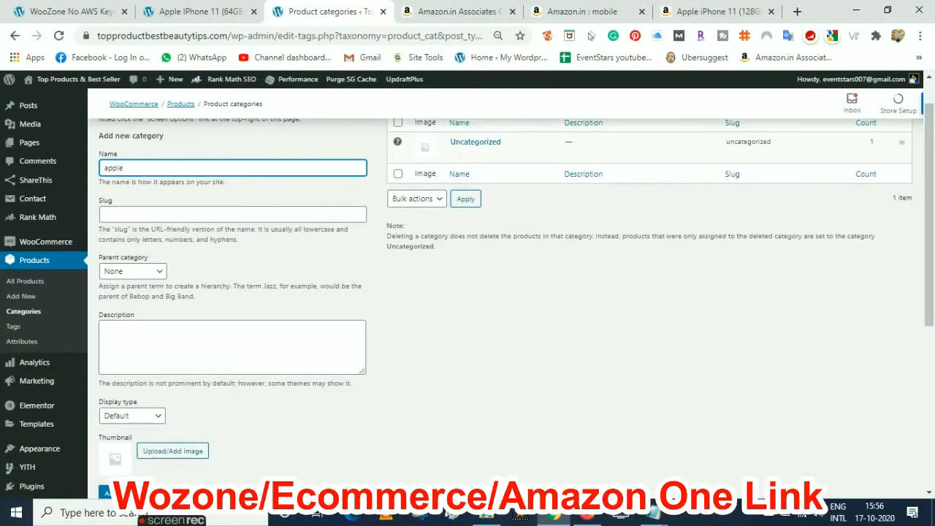
left_click(133, 492)
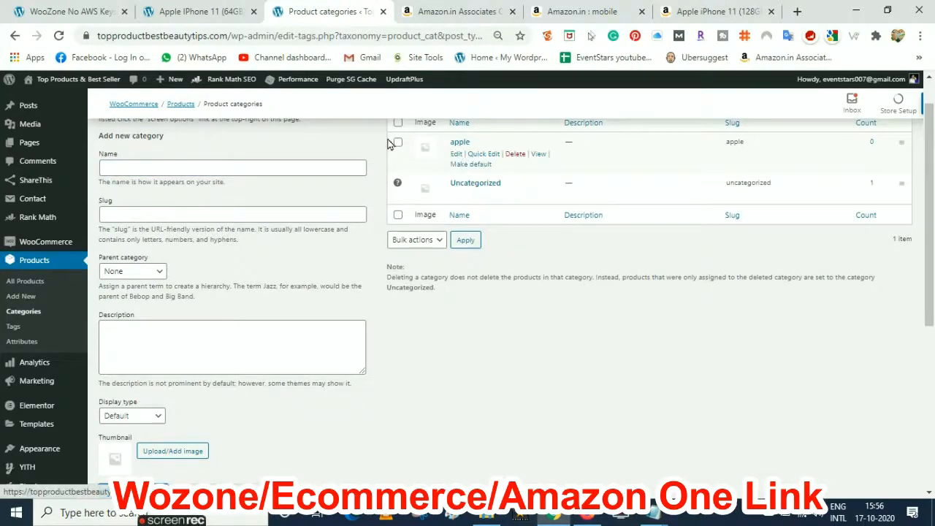
Return to the WZone import page, check its category options, and reload the page to refresh them.
left_click(62, 6)
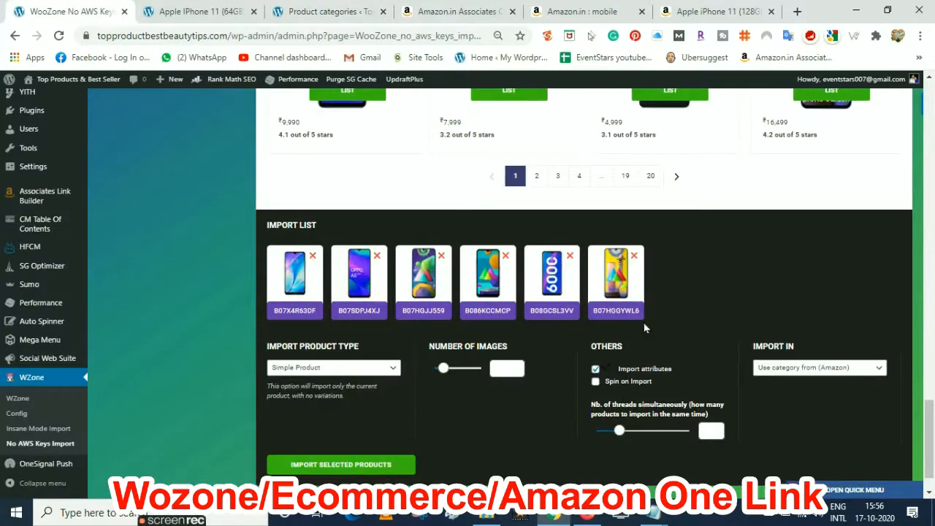
left_click(869, 370)
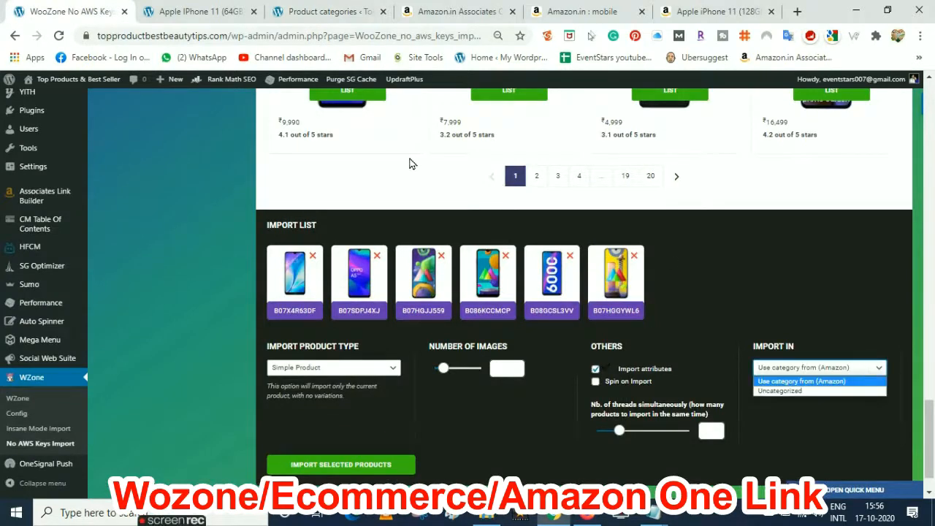
left_click(60, 38)
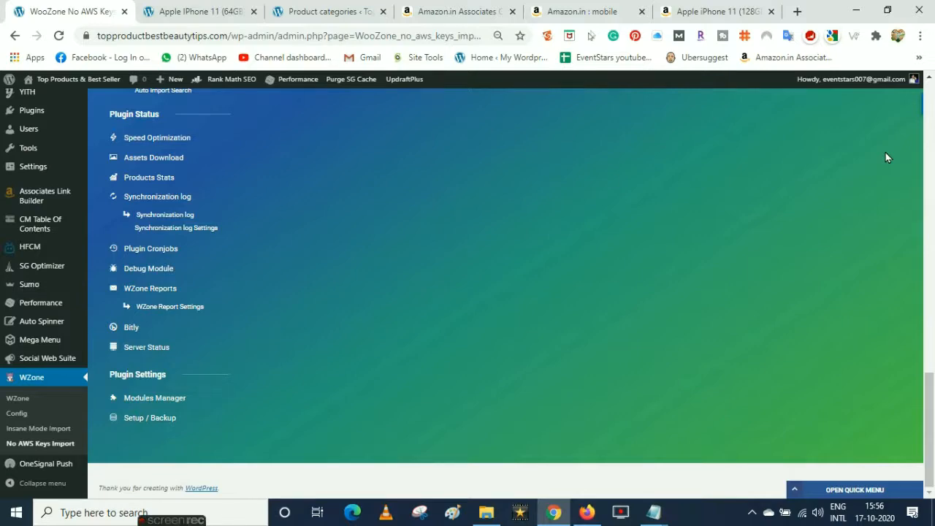
Search Amazon India's Electronics category for products with the keyword "mobile" in the no-API-keys import.
left_click_drag(929, 389, 931, 249)
left_click(349, 236)
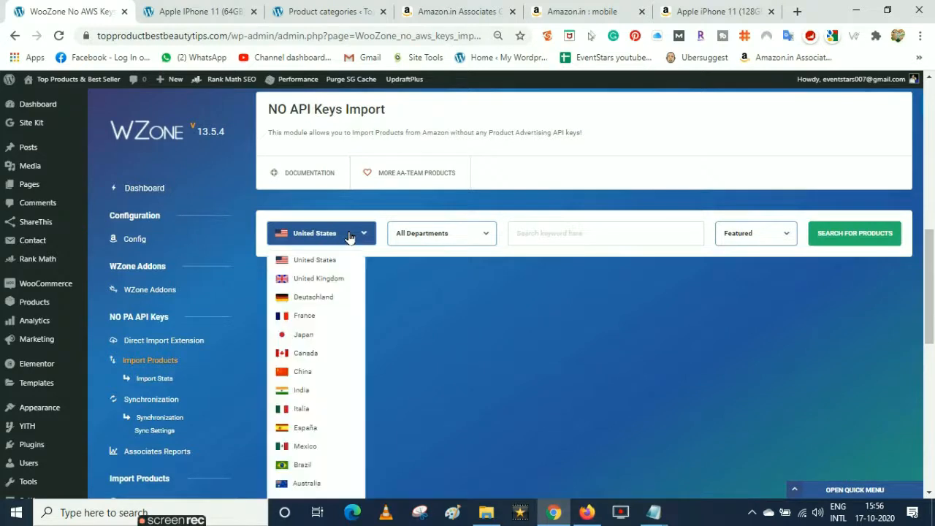
left_click(306, 389)
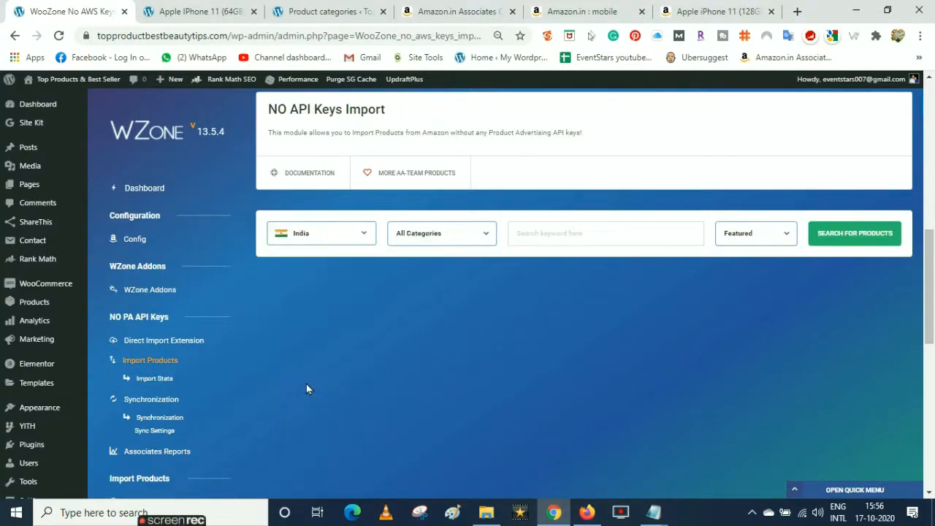
left_click(453, 239)
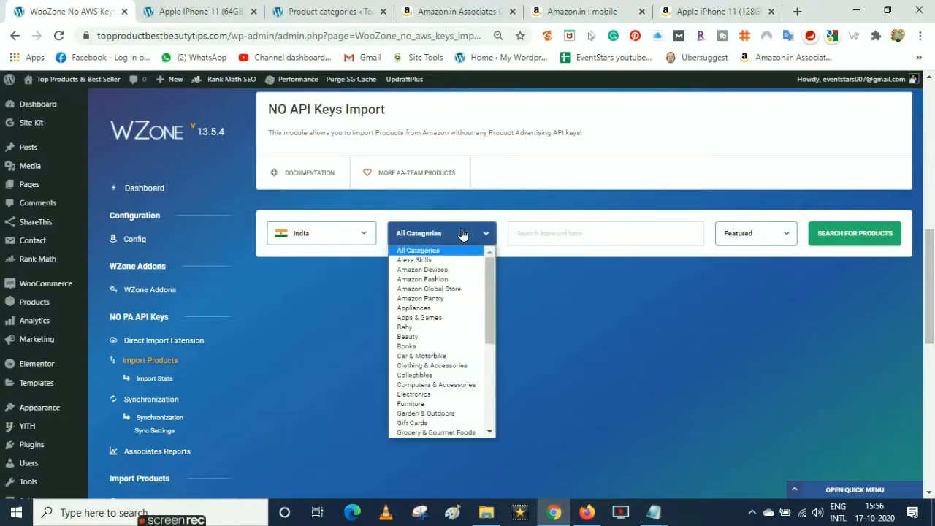
left_click(415, 394)
left_click(588, 234)
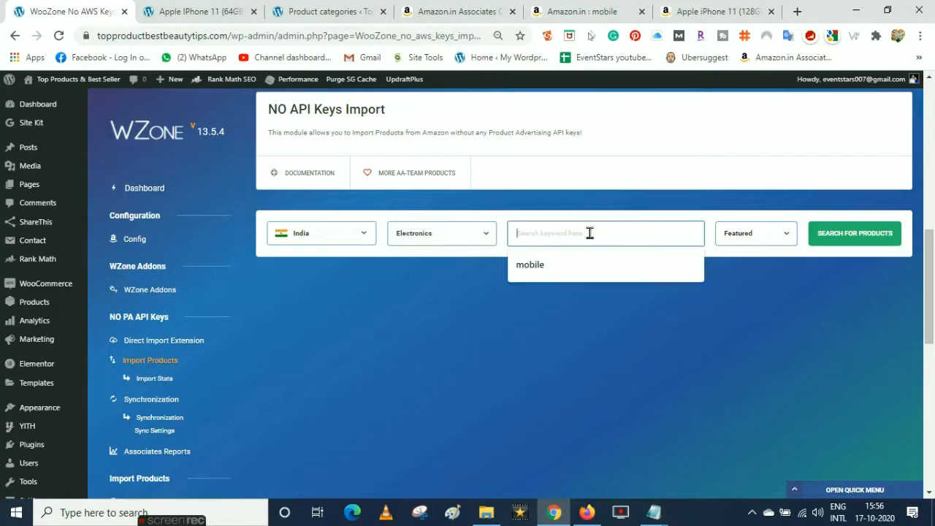
left_click(571, 266)
left_click(831, 241)
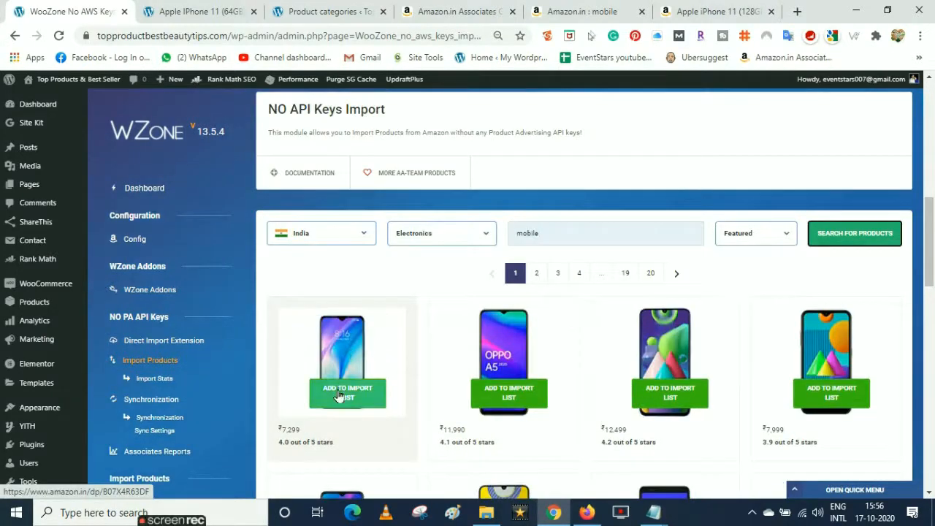
Add the first six phones in the search results to the import list.
left_click(338, 396)
left_click(508, 393)
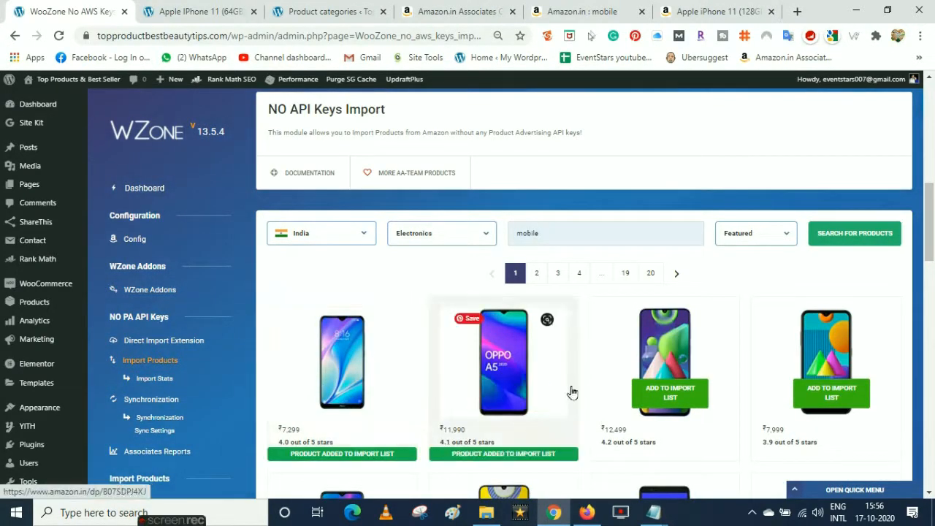
left_click(661, 393)
left_click(829, 394)
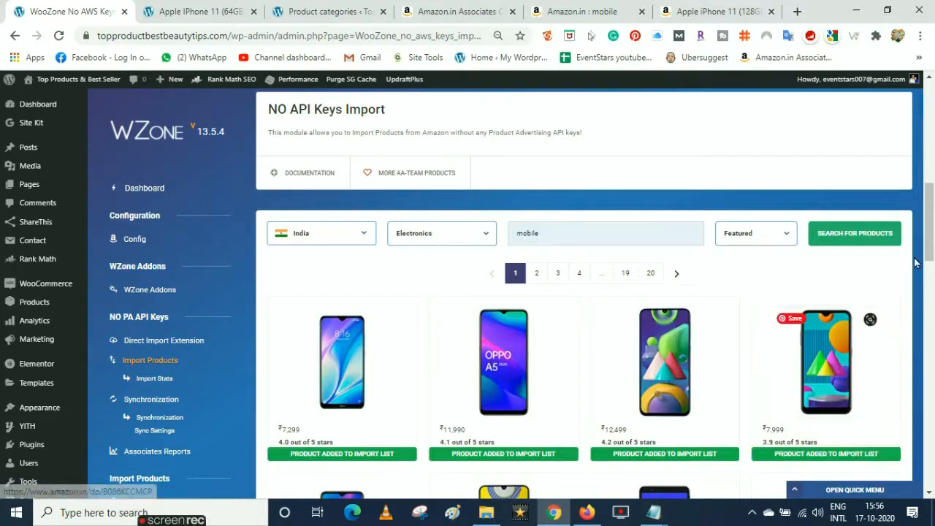
scroll(917, 263, "down", 3)
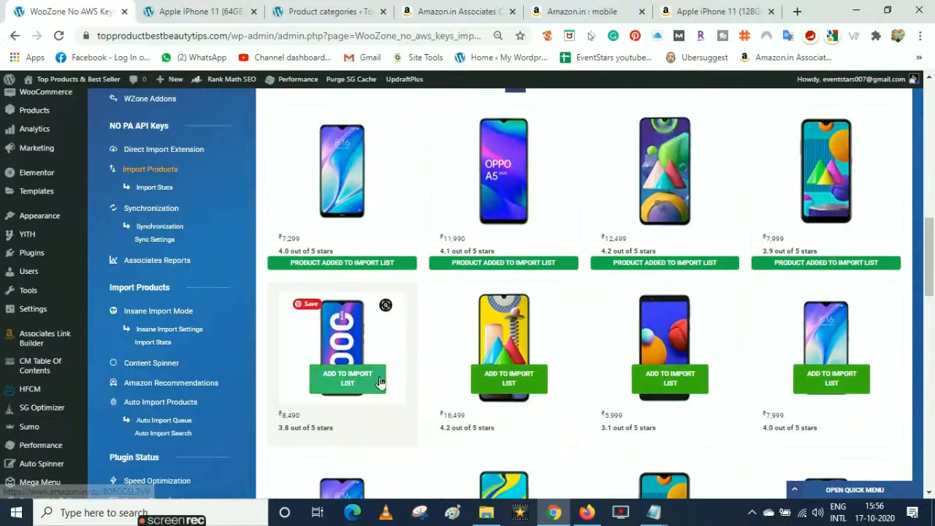
left_click(380, 381)
left_click(511, 377)
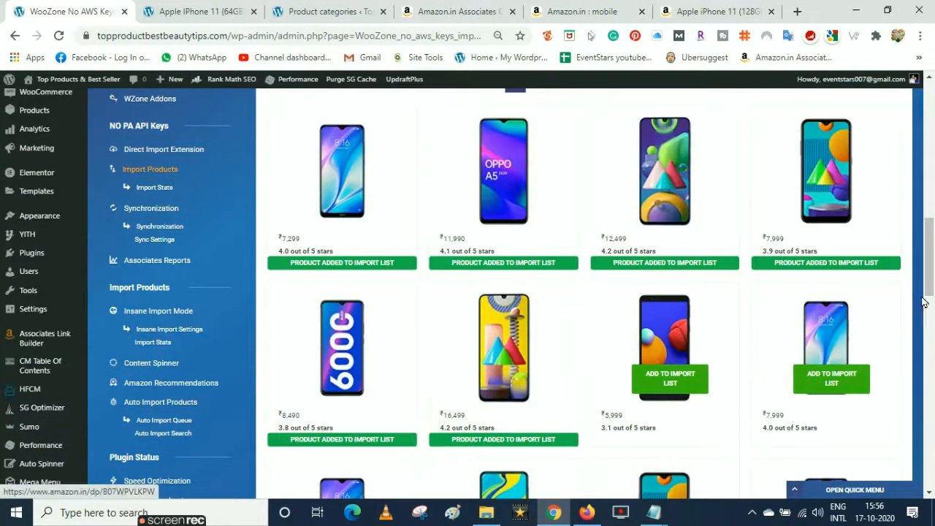
Set the import category for the listed phones to "apple" and import the selected products.
left_click_drag(924, 301, 932, 471)
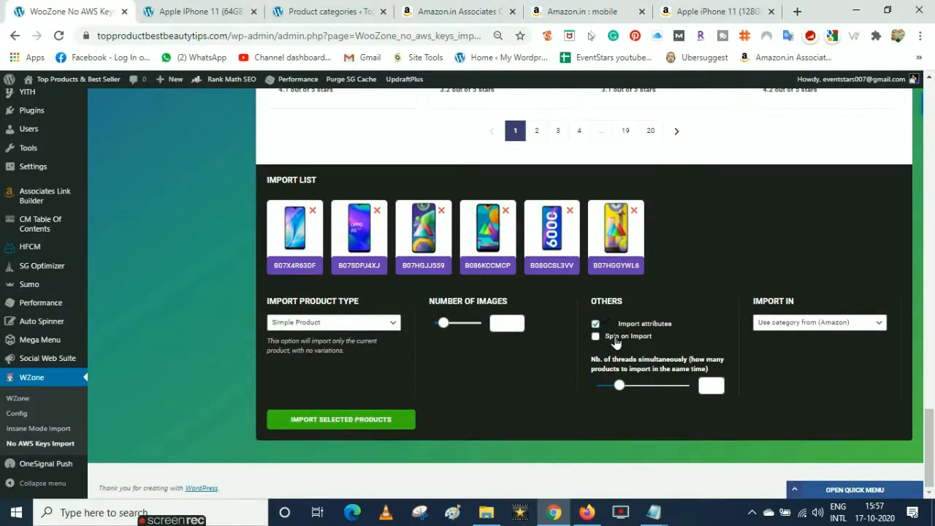
left_click(797, 328)
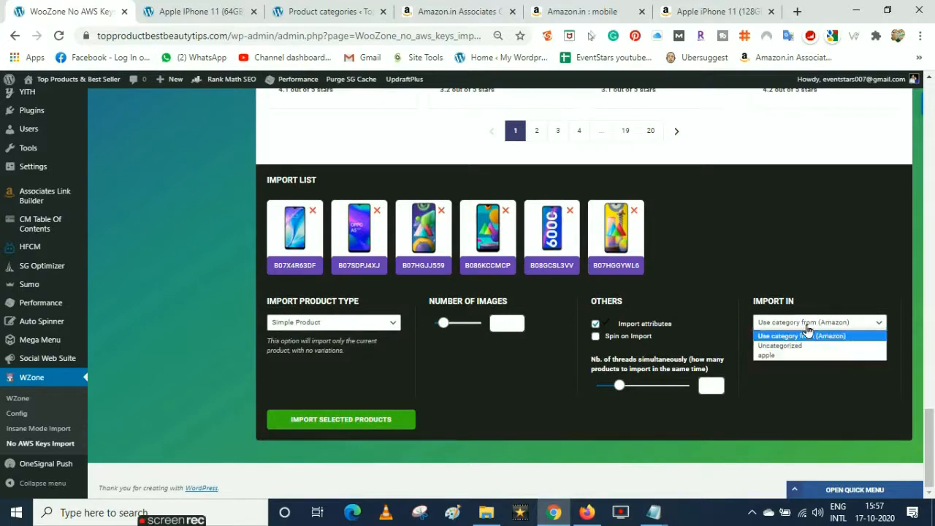
left_click(767, 356)
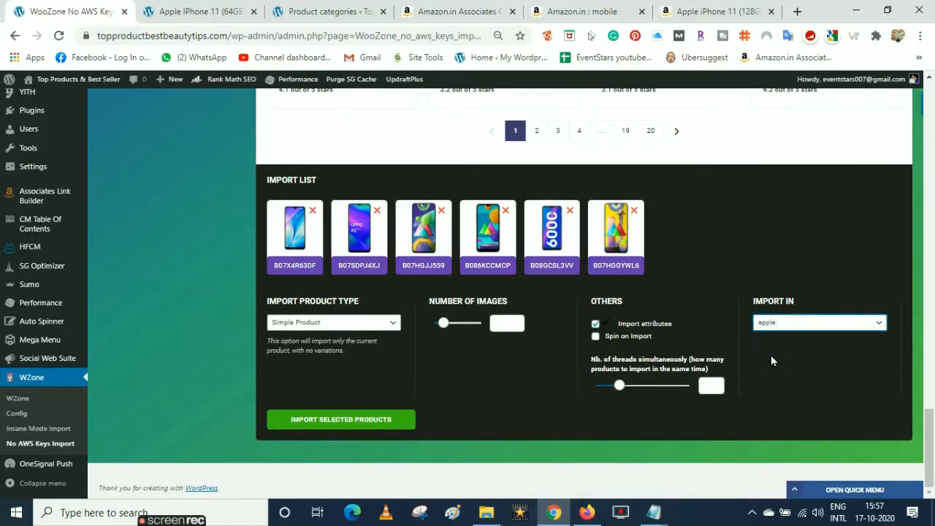
left_click(334, 426)
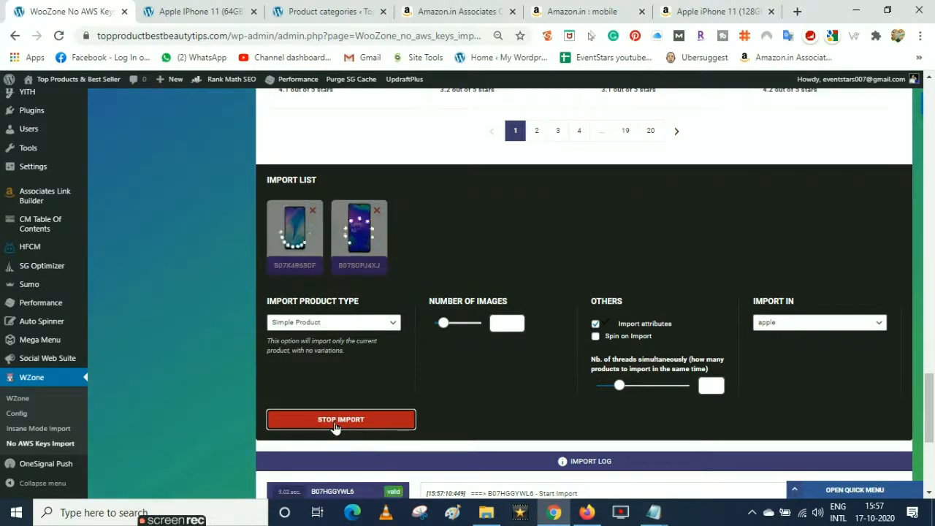
left_click(335, 427)
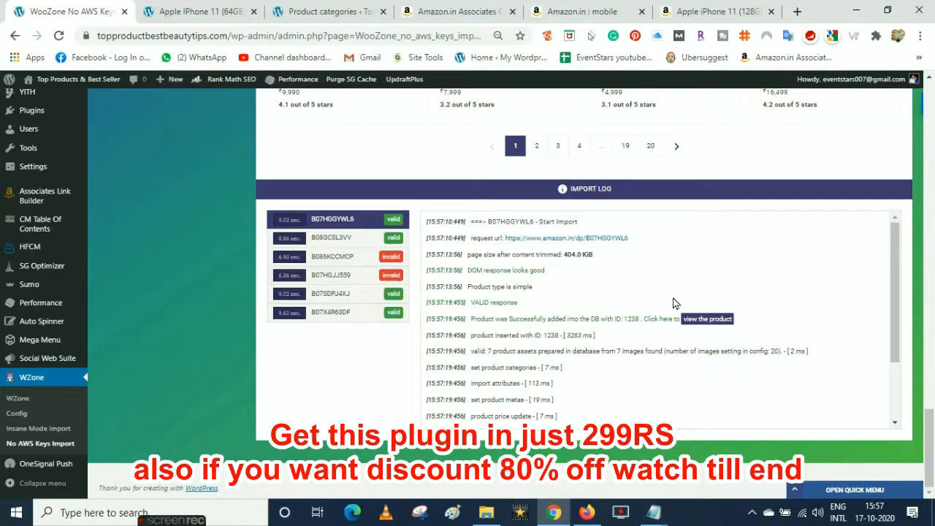
Switch to the product categories browser tab, open the store's product list and look through the imported phones and their categories.
left_click_drag(932, 404, 932, 218)
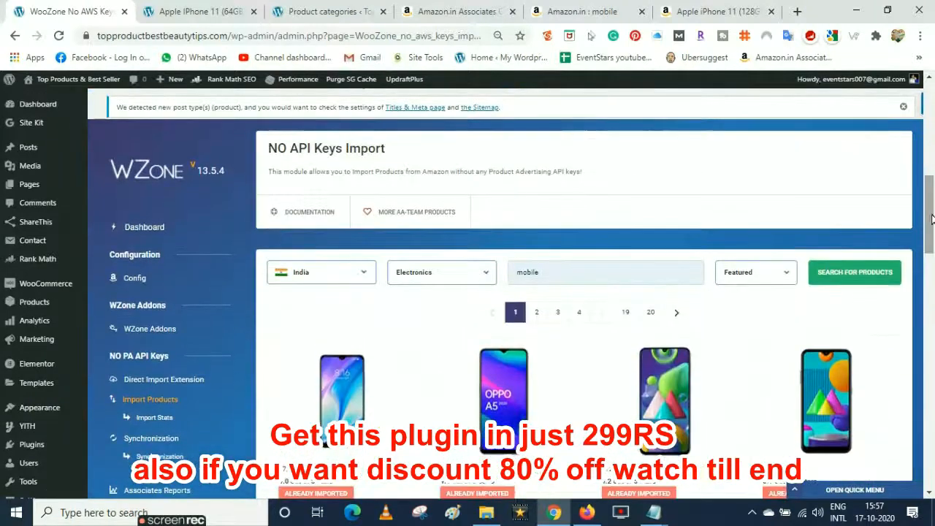
left_click(312, 9)
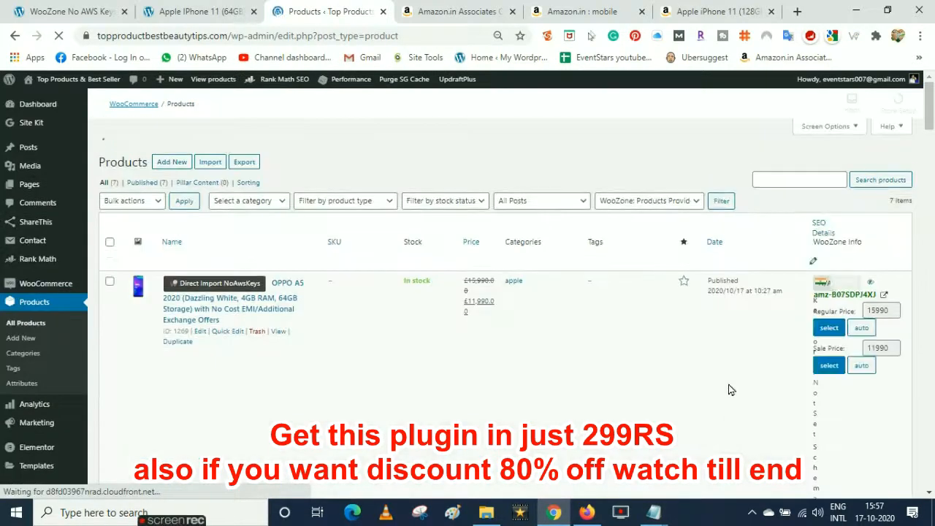
scroll(931, 166, "down", 5)
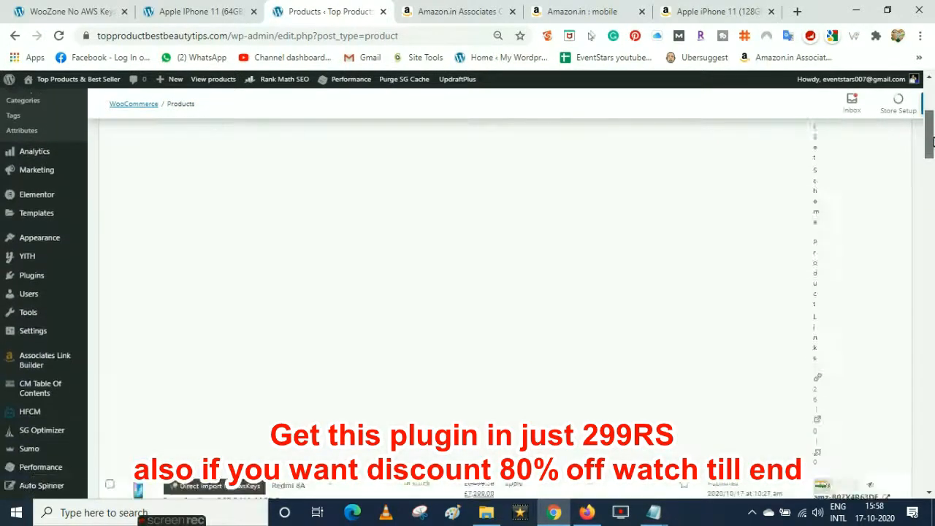
scroll(932, 167, "down", 1)
left_click_drag(931, 166, 933, 108)
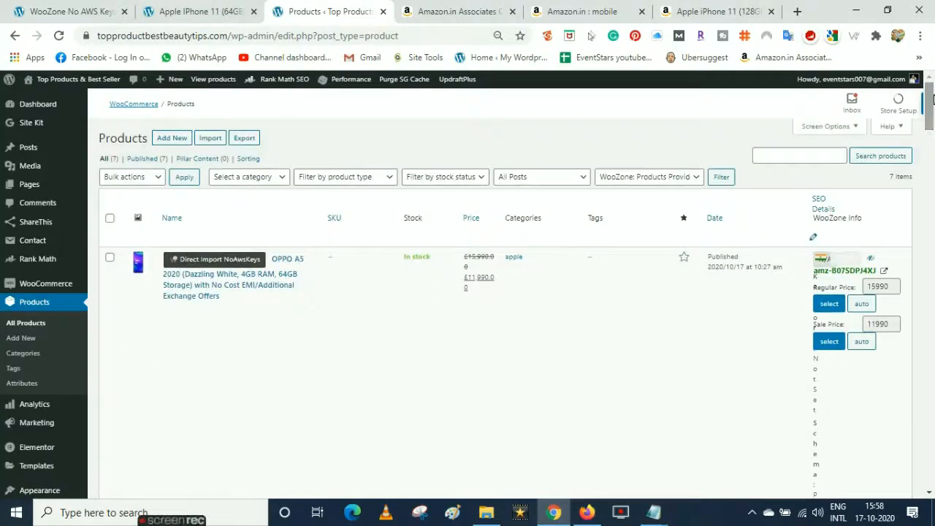
Open the public store page in a new browser tab and look over the listed products.
mouse_move(51, 101)
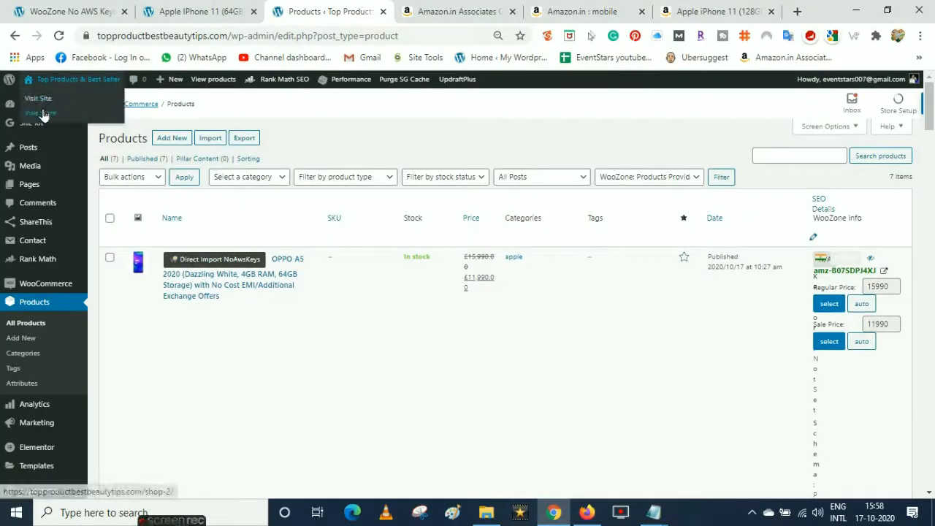
right_click(42, 113)
left_click(66, 120)
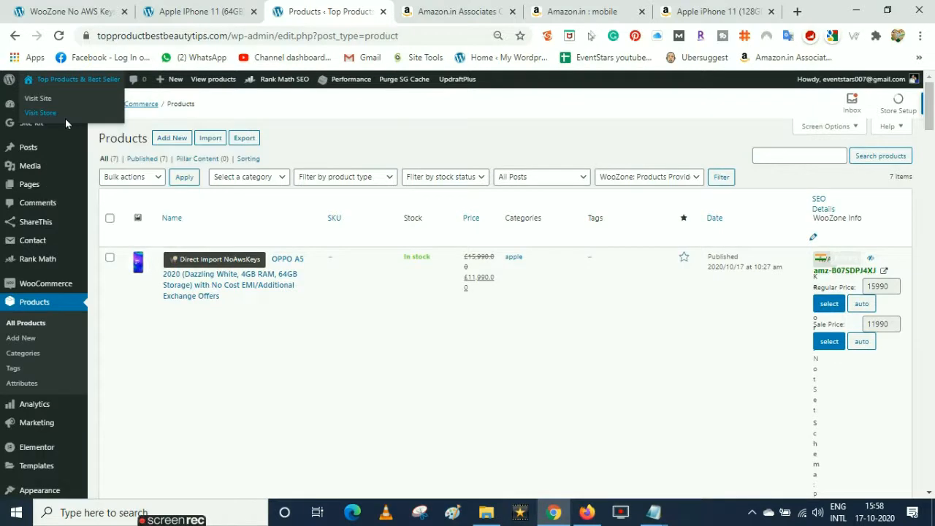
left_click(379, 22)
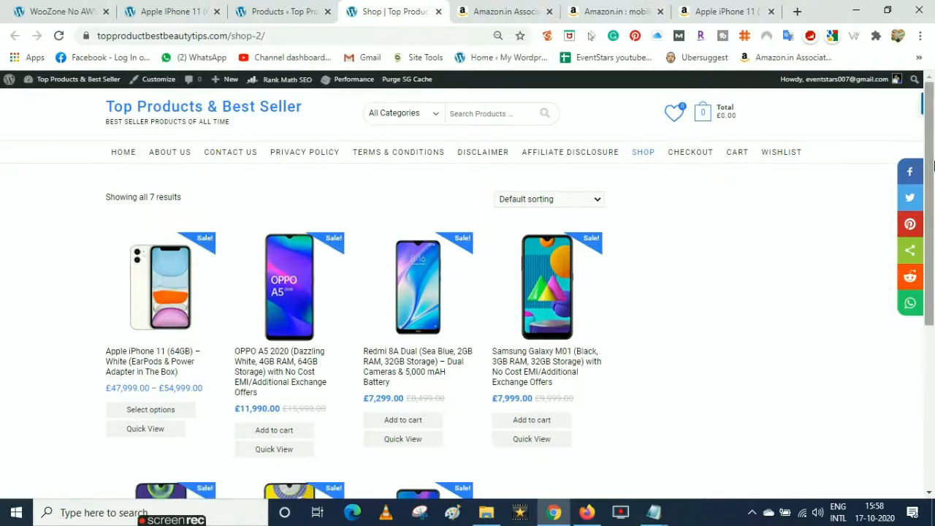
mouse_move(932, 162)
left_mouse_down()
mouse_move(932, 333)
mouse_move(933, 156)
left_mouse_up()
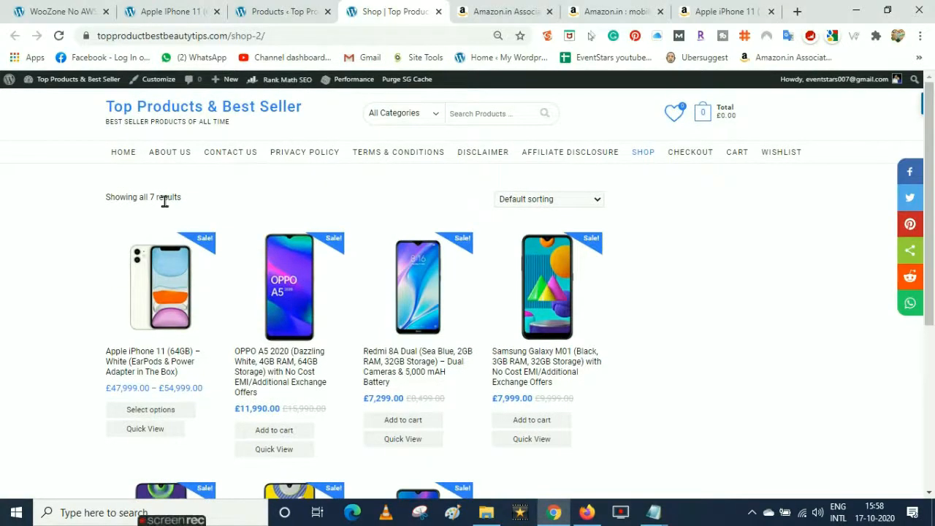
left_click(715, 10)
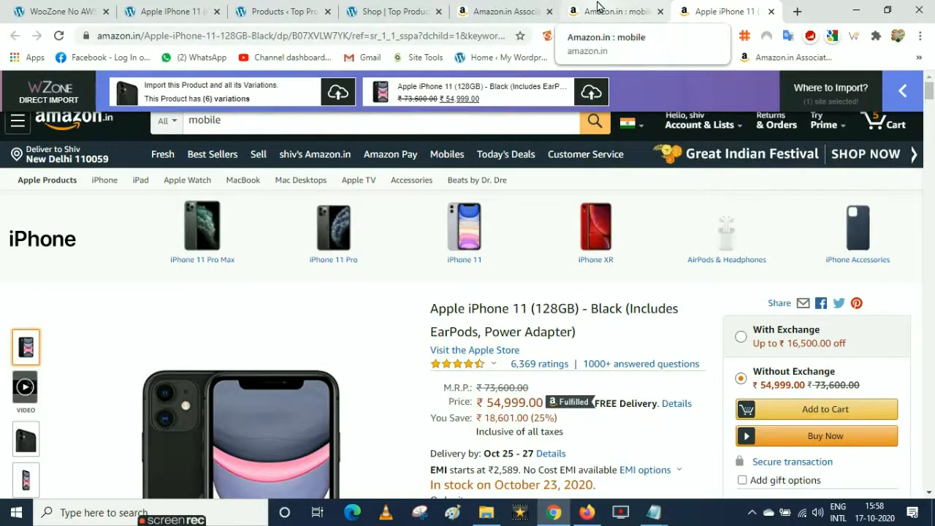
left_click(70, 8)
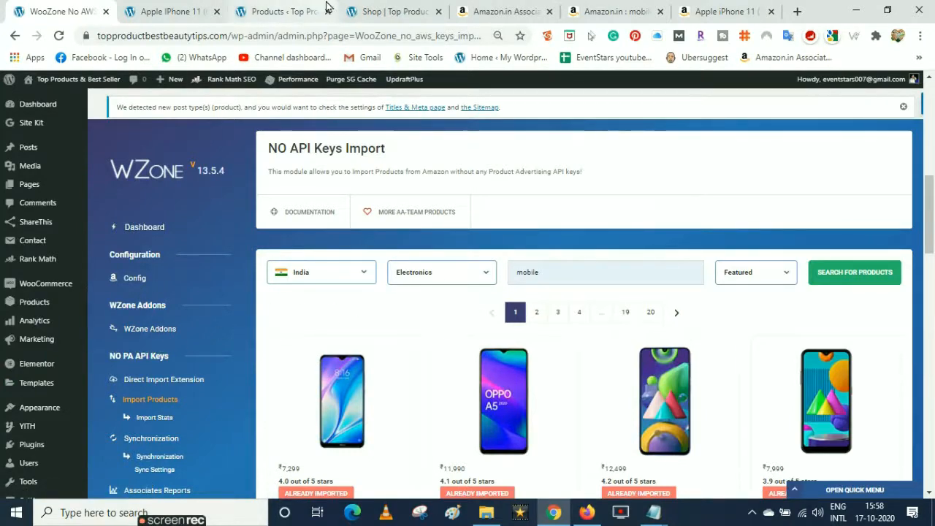
left_click(376, 9)
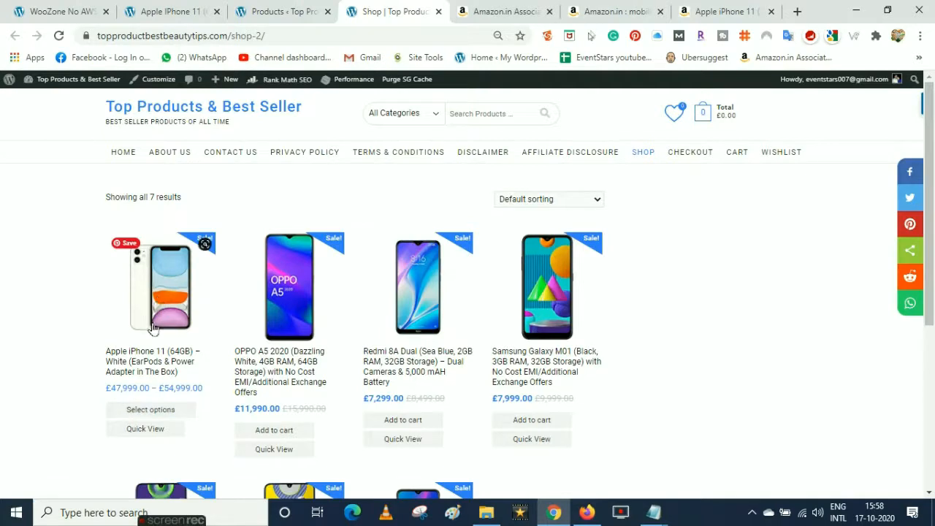
Open the Apple iPhone 11 (64GB) product page in the shop and examine its price, country availability and variation options.
left_click(148, 358)
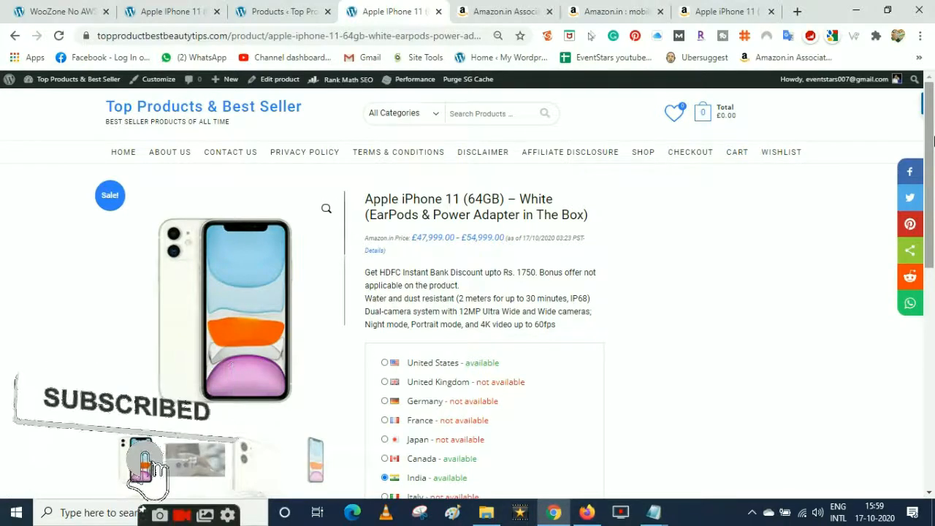
left_click_drag(933, 139, 931, 277)
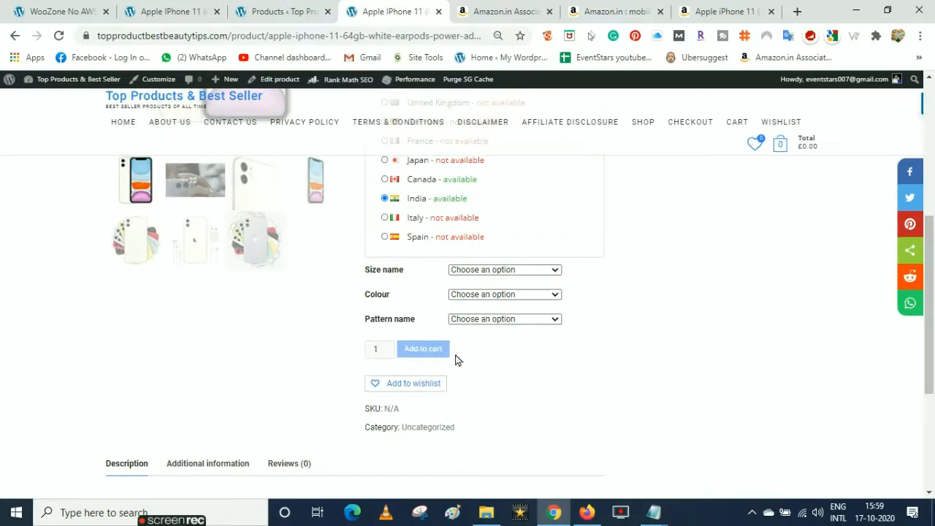
left_click_drag(932, 372, 350, 190)
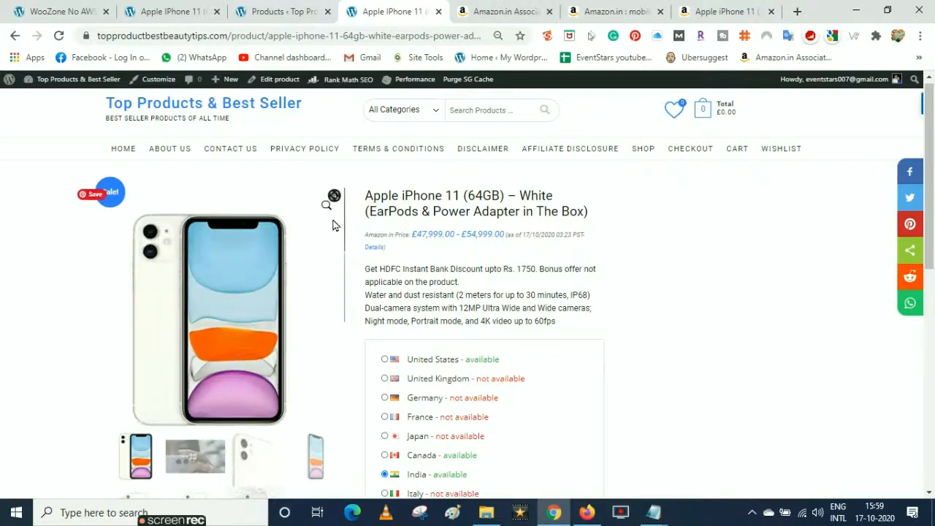
Return to the shop, open the OPPO A5 2020 product page and examine its price, details and related products.
left_click(14, 35)
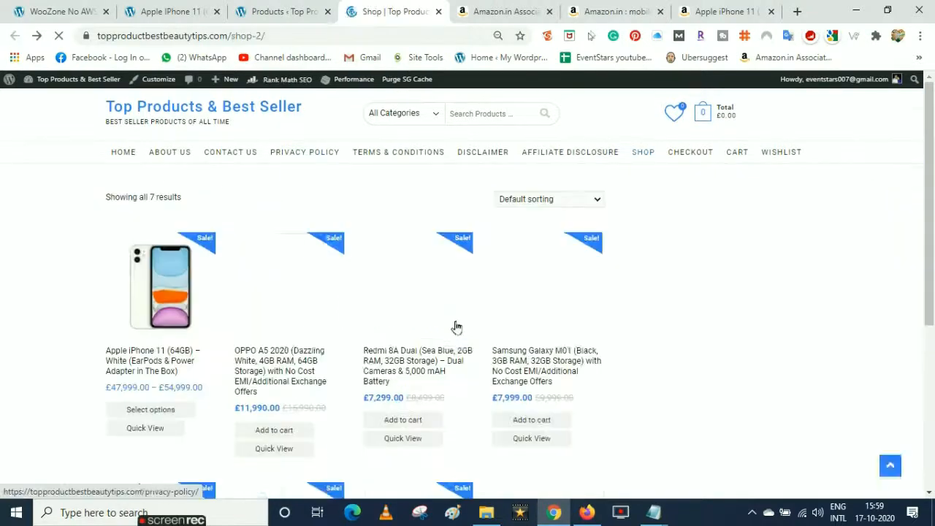
left_click(287, 313)
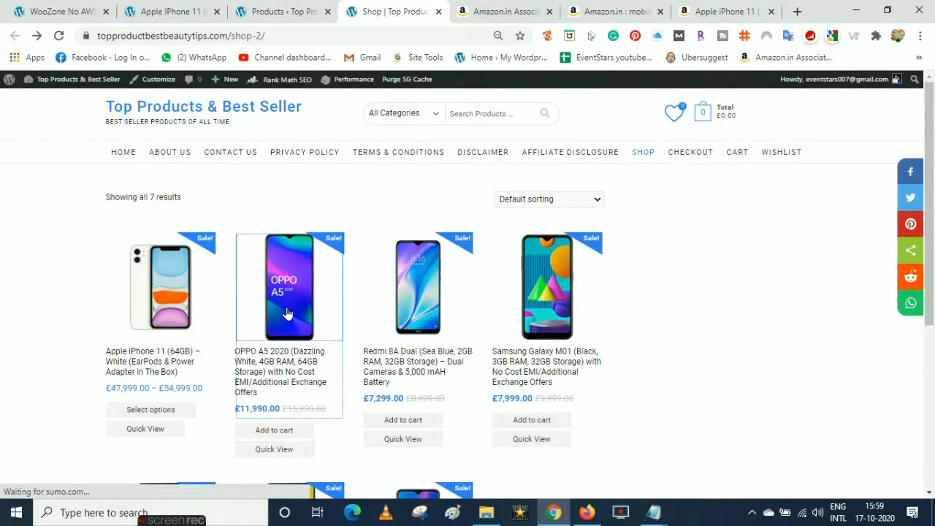
left_click_drag(930, 431, 736, 21)
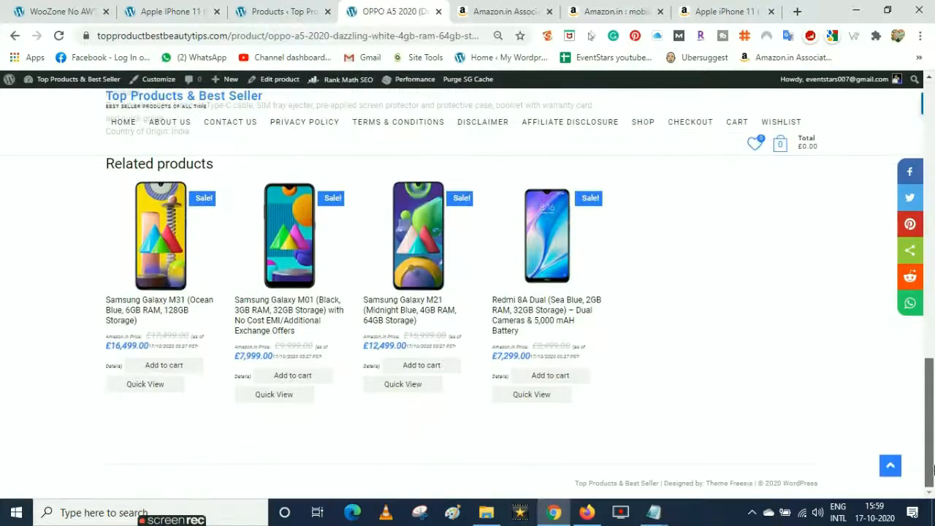
left_click(735, 16)
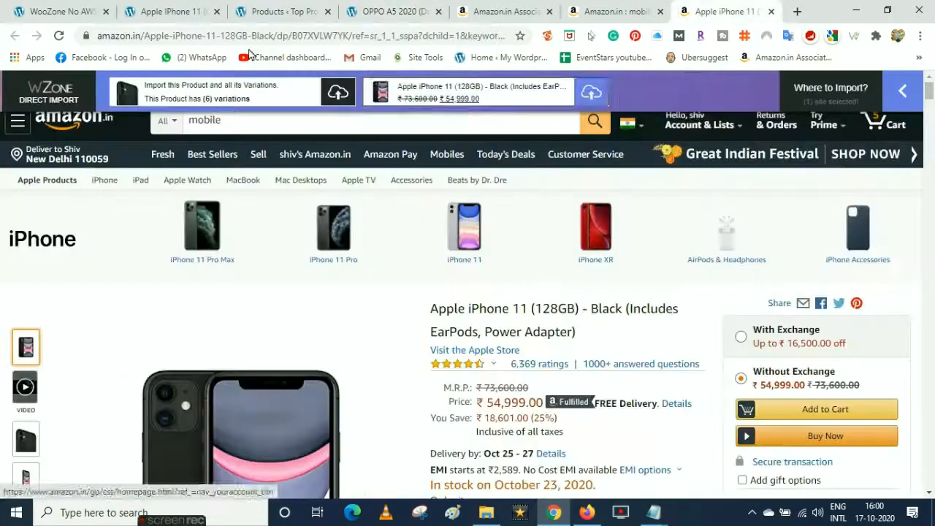
left_click(375, 7)
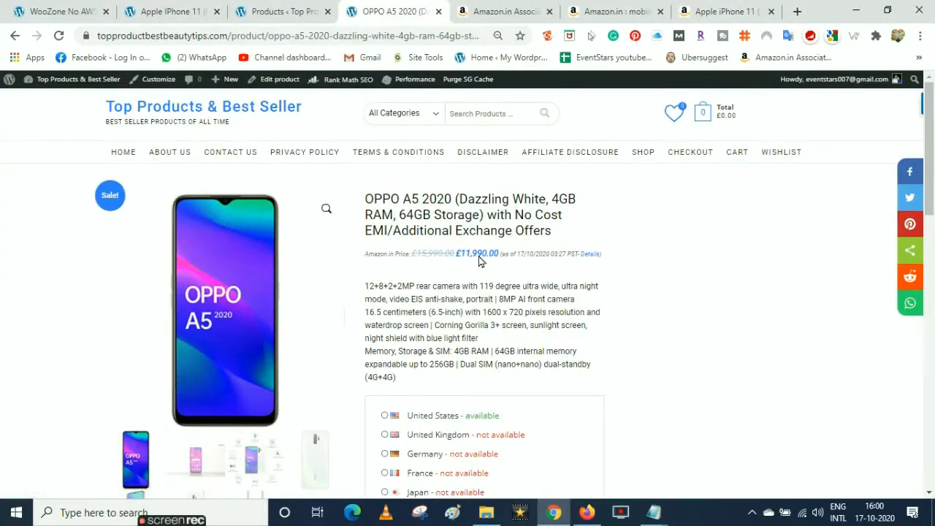
Return to the WZone admin browser tab, open the Amazon config page and look through the Plugin SETUP options for a currency-related setting.
left_click(84, 17)
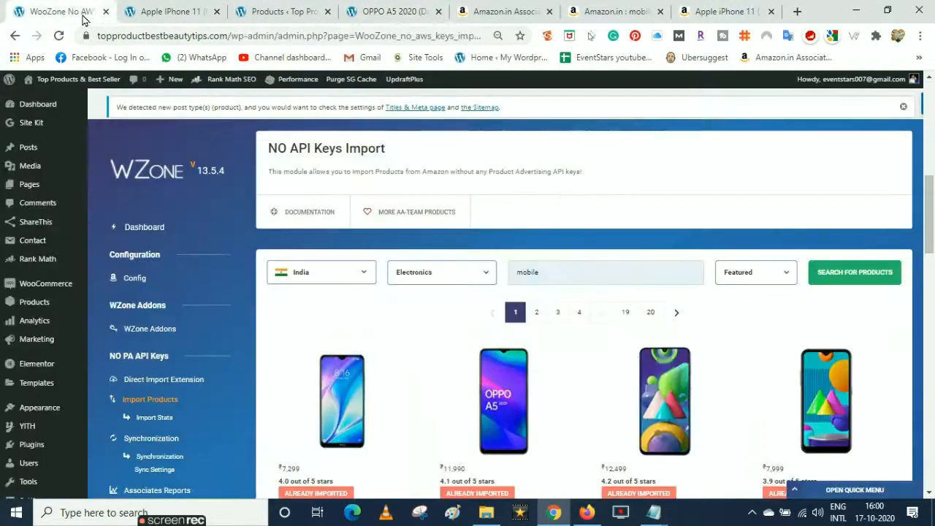
left_click(135, 278)
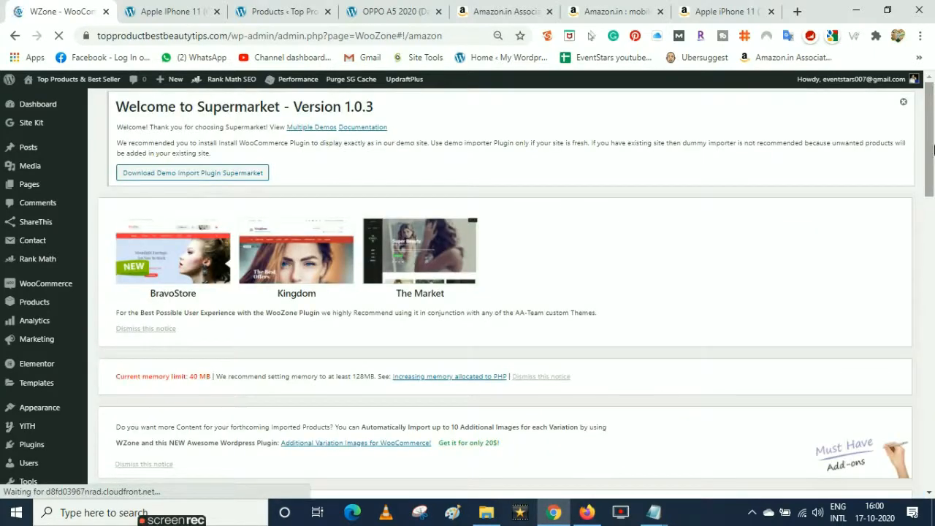
left_click_drag(933, 130, 870, 226)
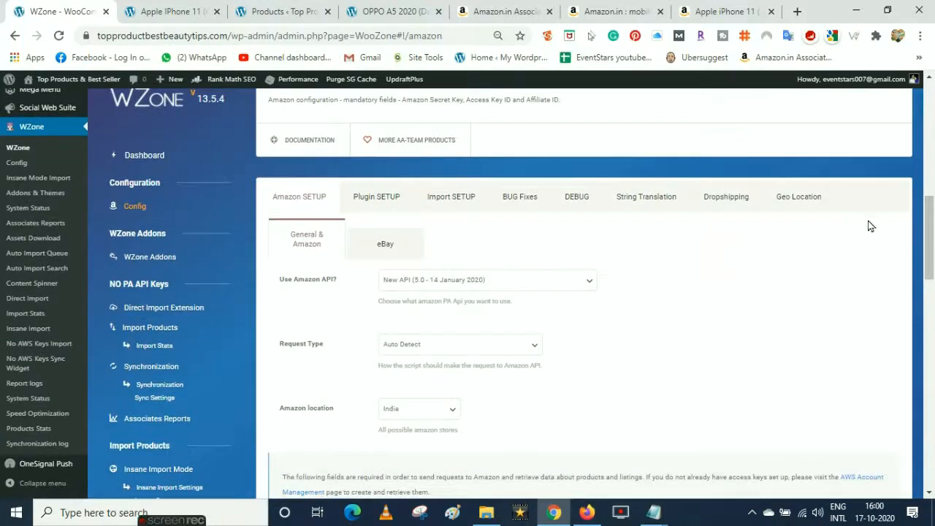
mouse_move(931, 233)
left_mouse_down()
mouse_move(933, 309)
mouse_move(933, 225)
left_mouse_up()
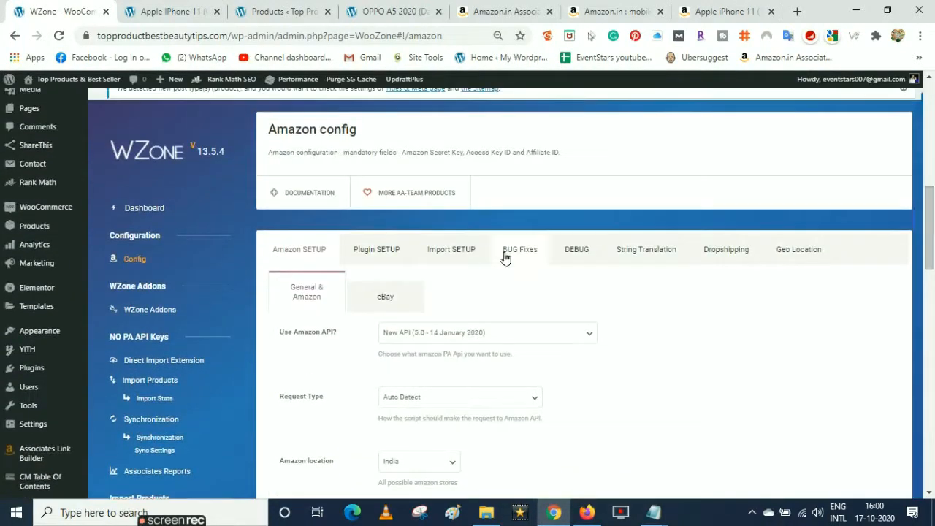
left_click(387, 253)
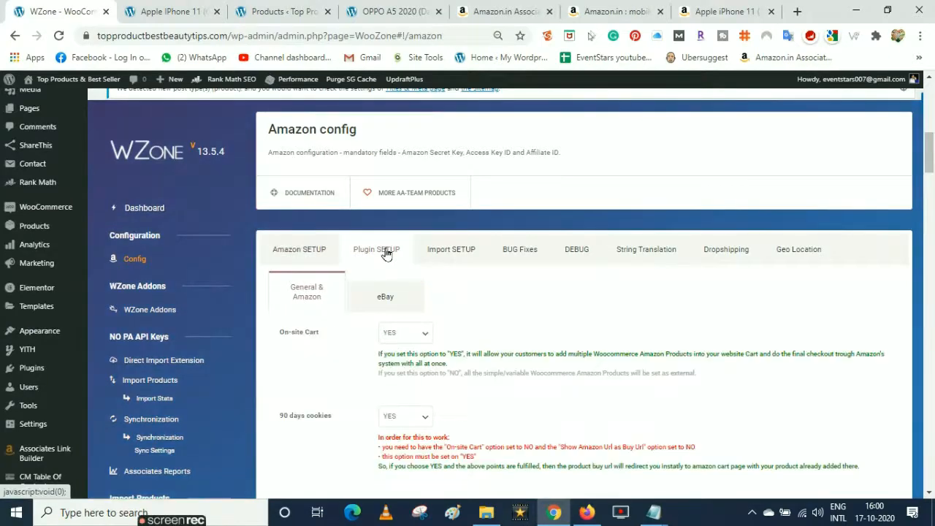
left_click_drag(930, 169, 929, 252)
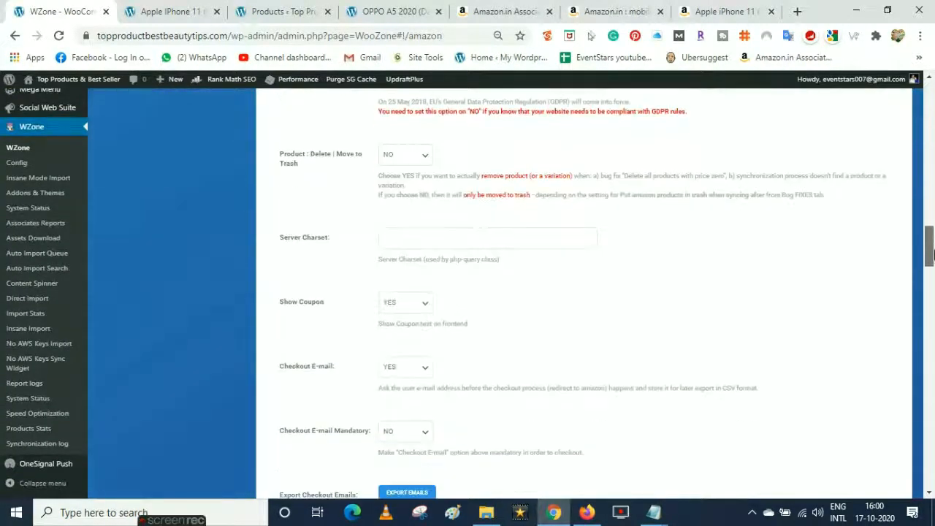
scroll(930, 263, "down", 1)
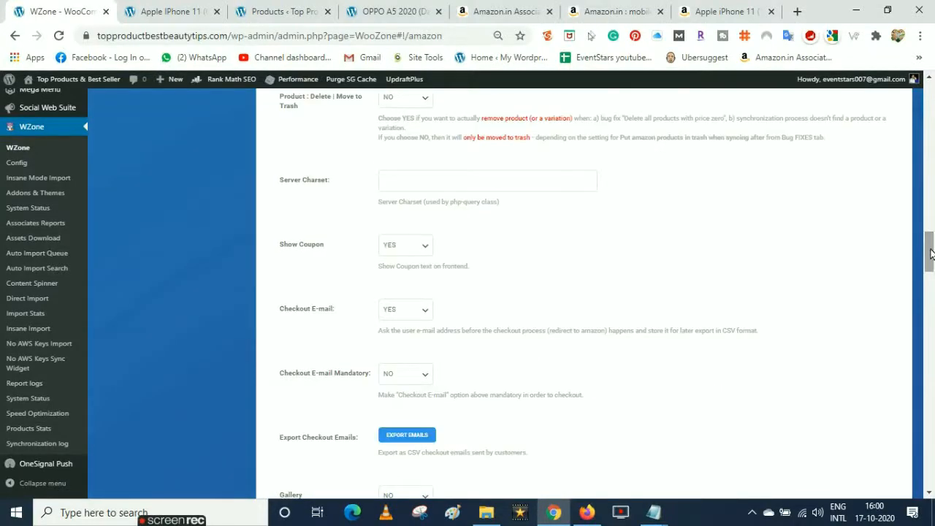
left_click_drag(930, 267, 929, 409)
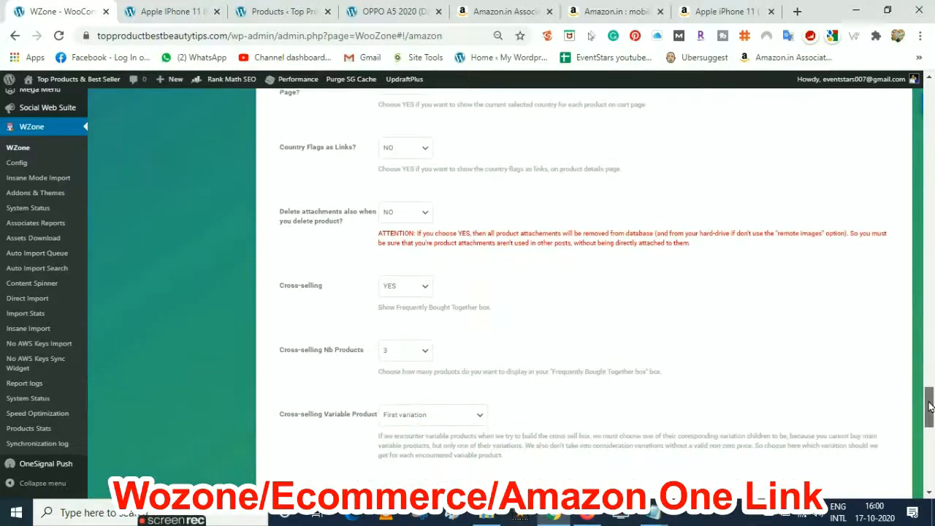
scroll(128, 210, "up", 5)
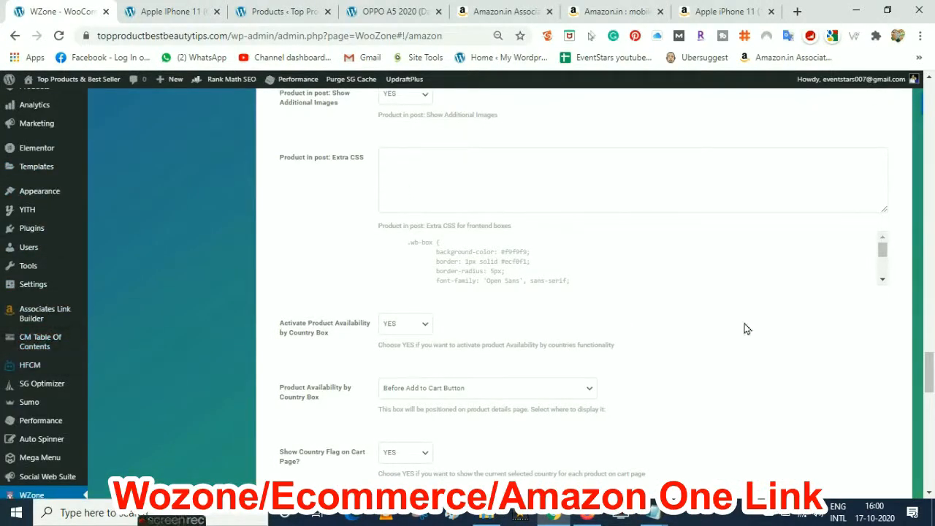
left_click_drag(929, 375, 930, 331)
Open the WooCommerce general settings and set the store's Country / State to India — Delhi.
mouse_move(48, 286)
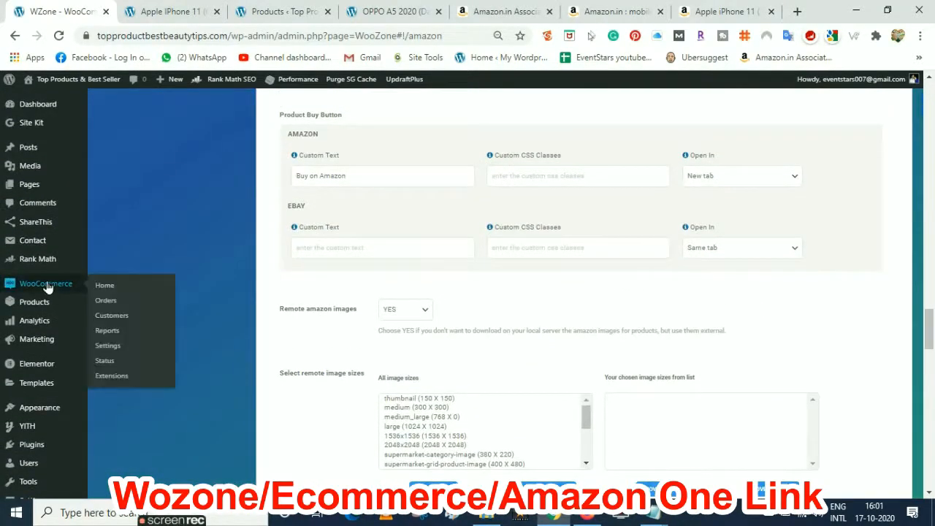
left_click(110, 348)
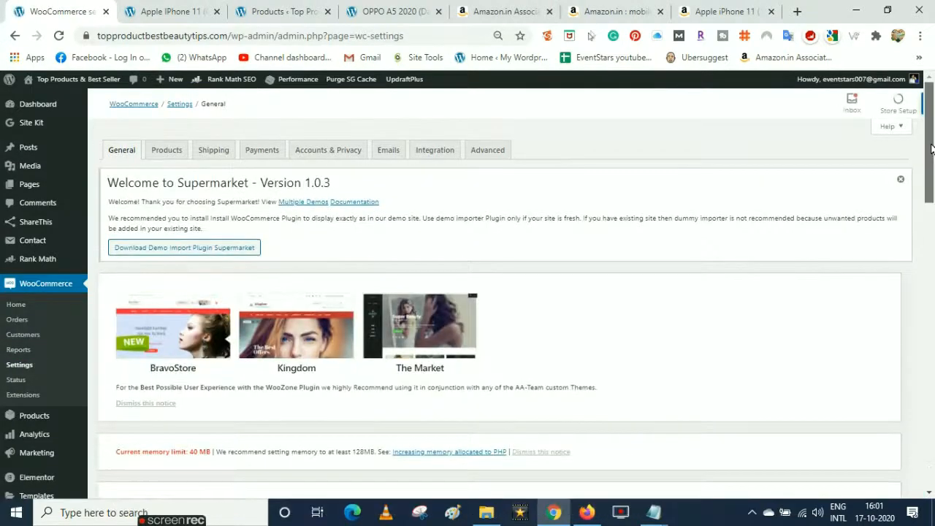
left_click_drag(931, 152, 934, 355)
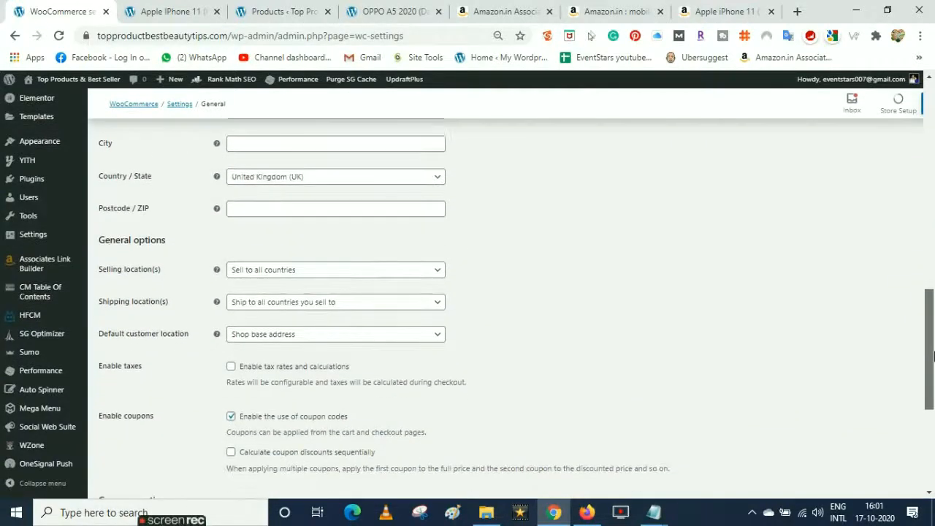
left_click(339, 179)
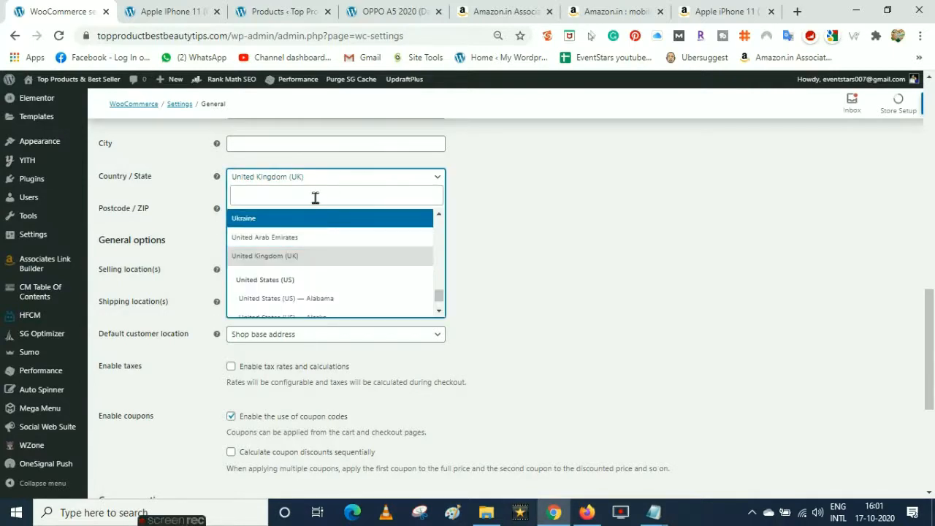
type("in")
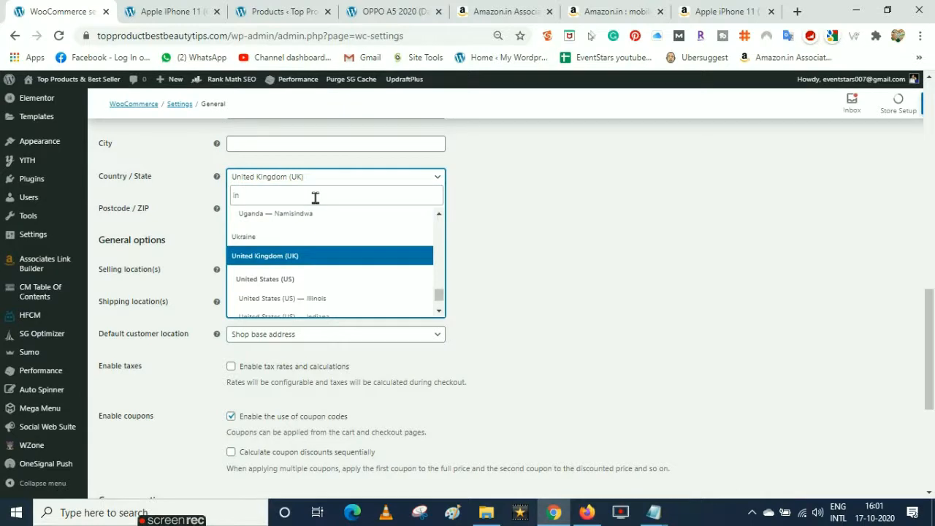
type("d")
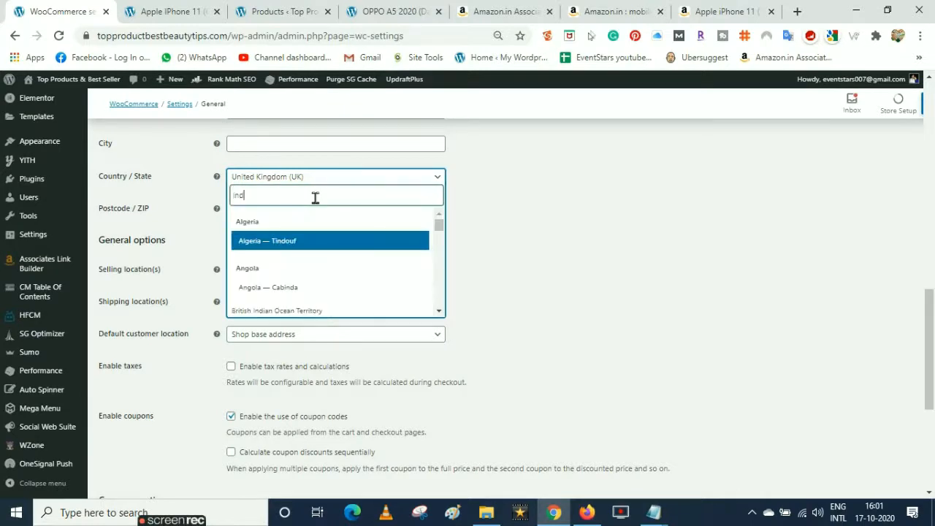
type("ia")
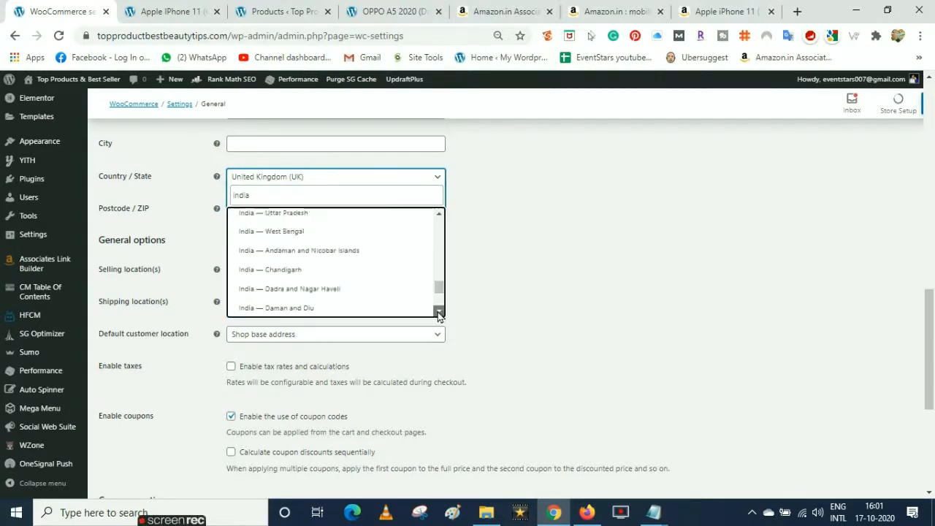
left_click(439, 312)
left_click(439, 312)
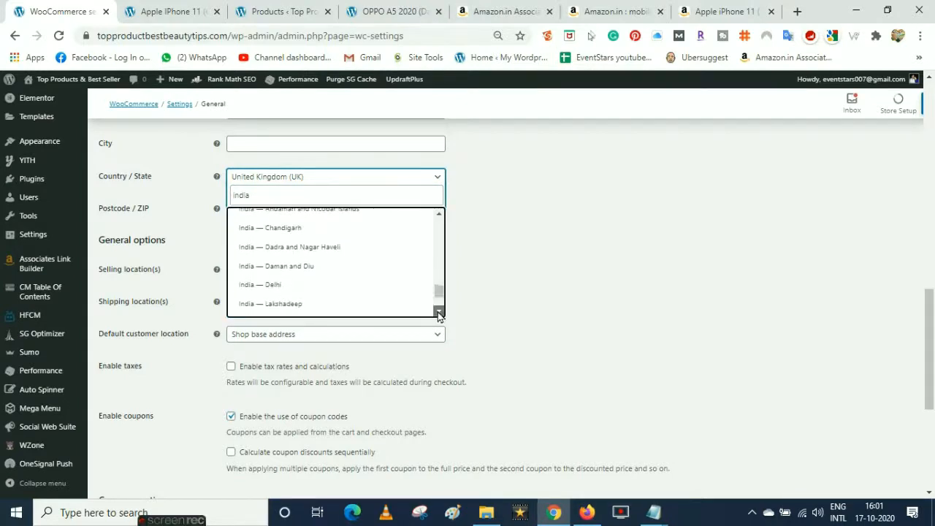
left_click(276, 285)
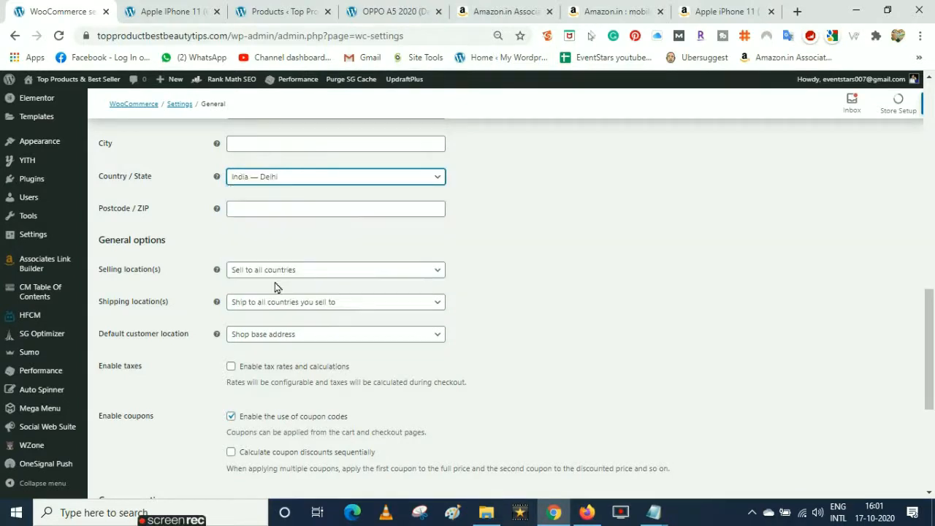
Set the store currency to Indian rupee (₹) and save the WooCommerce settings.
left_click_drag(924, 297, 933, 392)
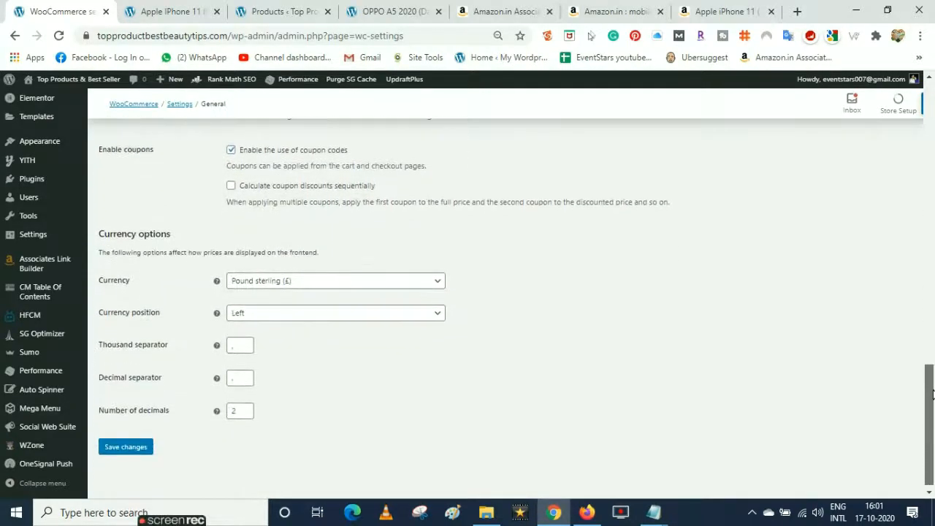
left_click(340, 287)
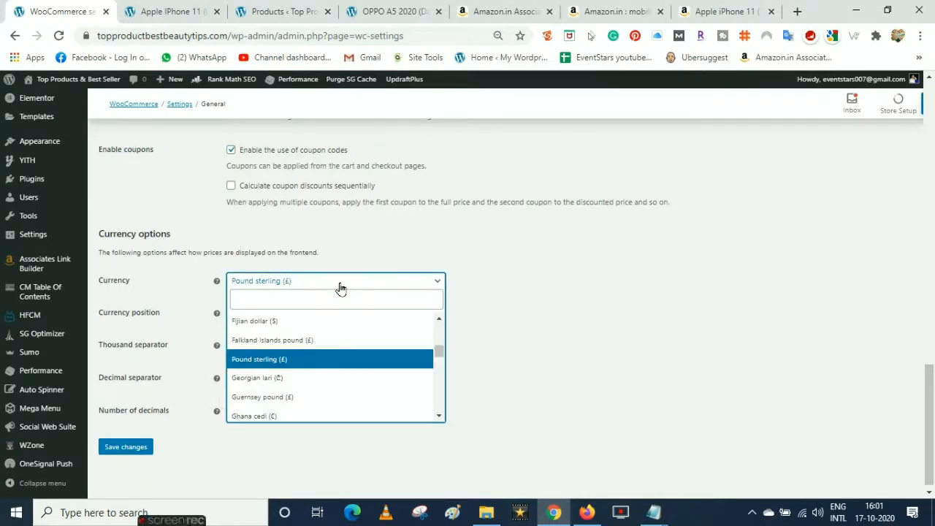
type("ru")
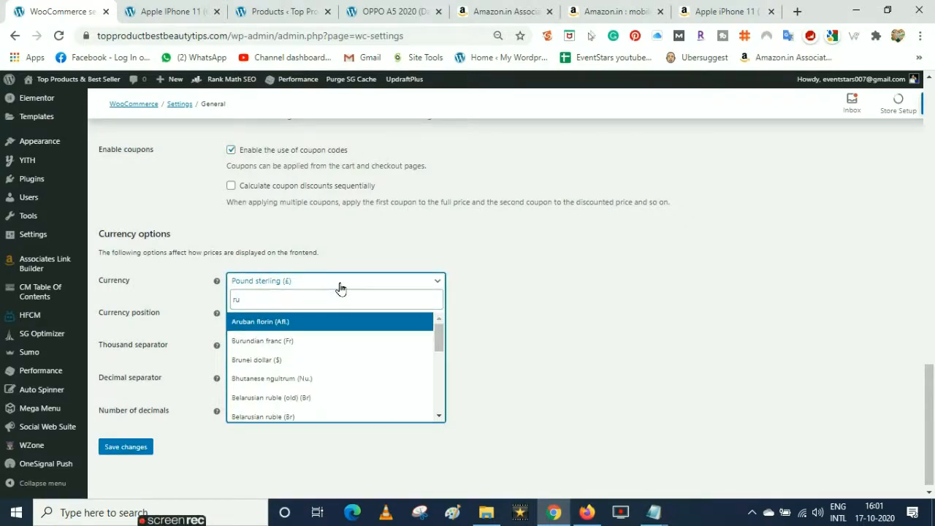
type("p")
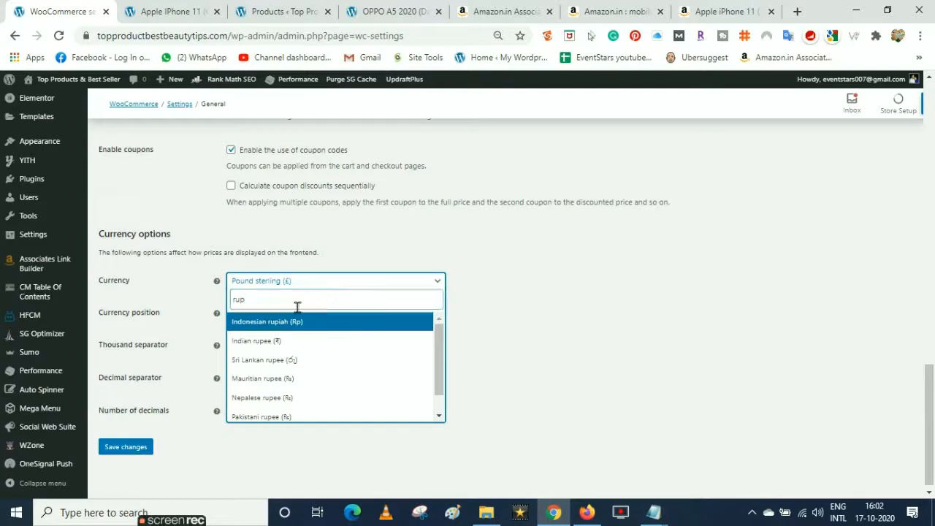
left_click(260, 340)
left_click(133, 451)
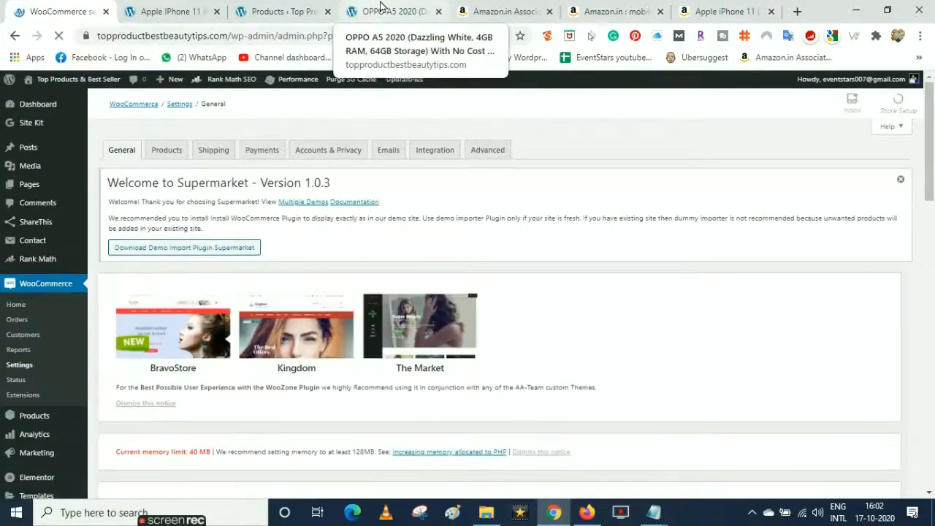
Switch to the OPPO A5 2020 product page, reload it and check the price currency and country availability list.
left_click(380, 8)
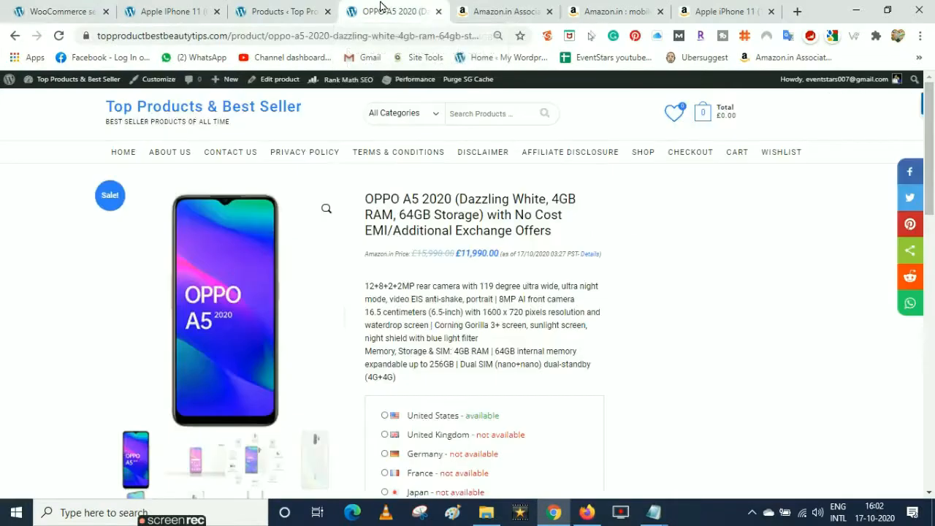
left_click(59, 36)
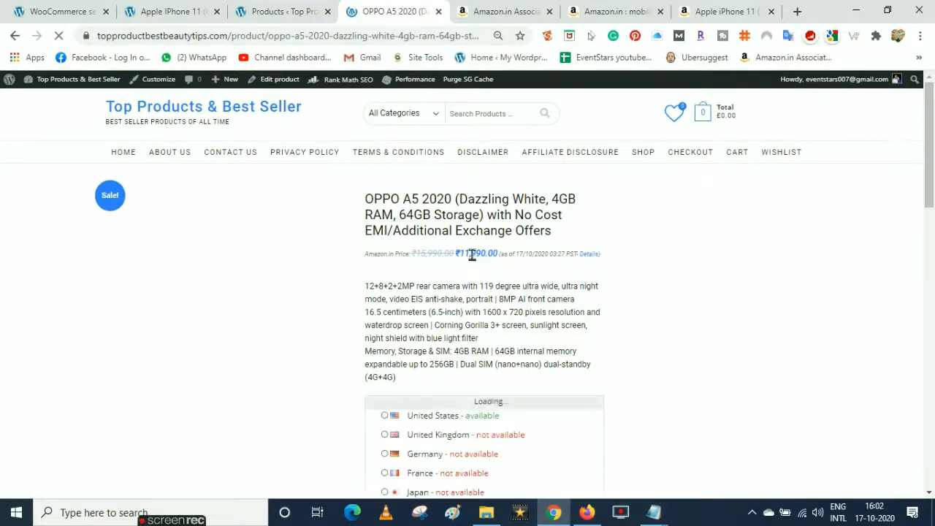
left_click_drag(932, 173, 932, 241)
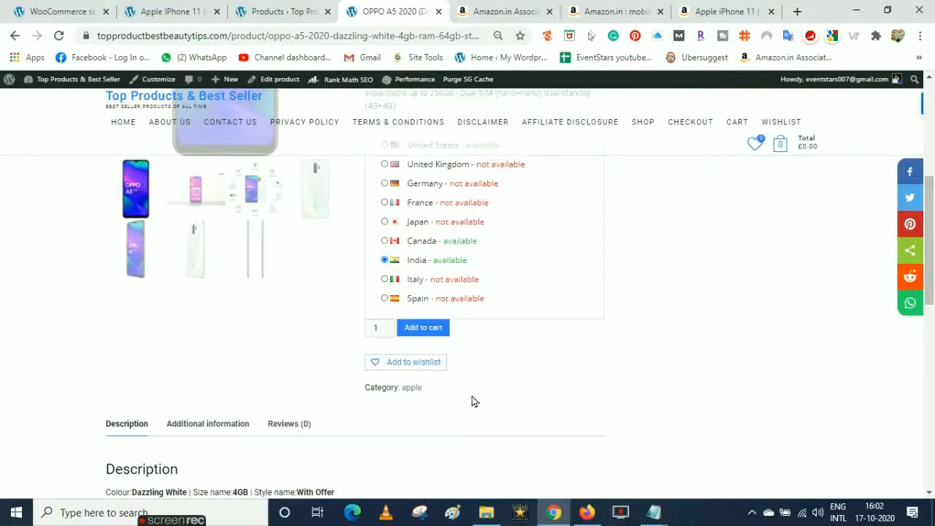
left_click_drag(932, 305, 932, 219)
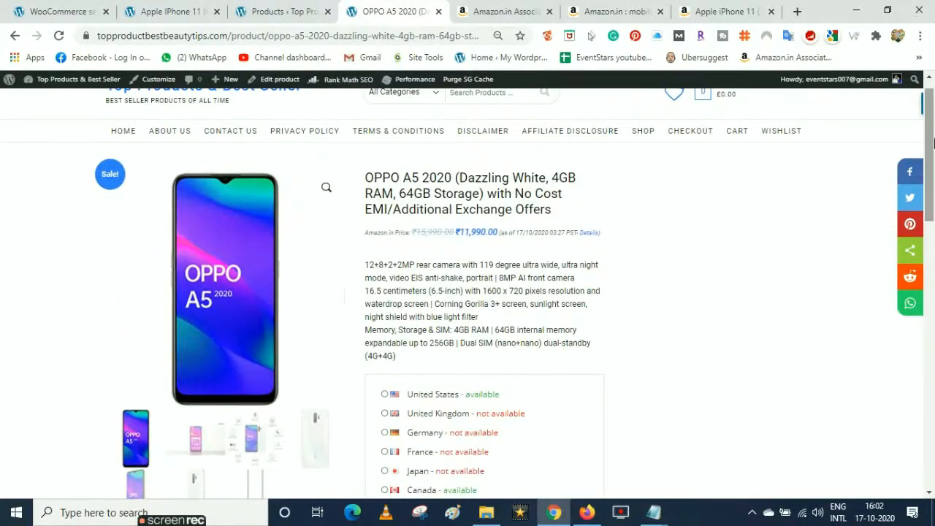
left_click_drag(933, 130, 932, 117)
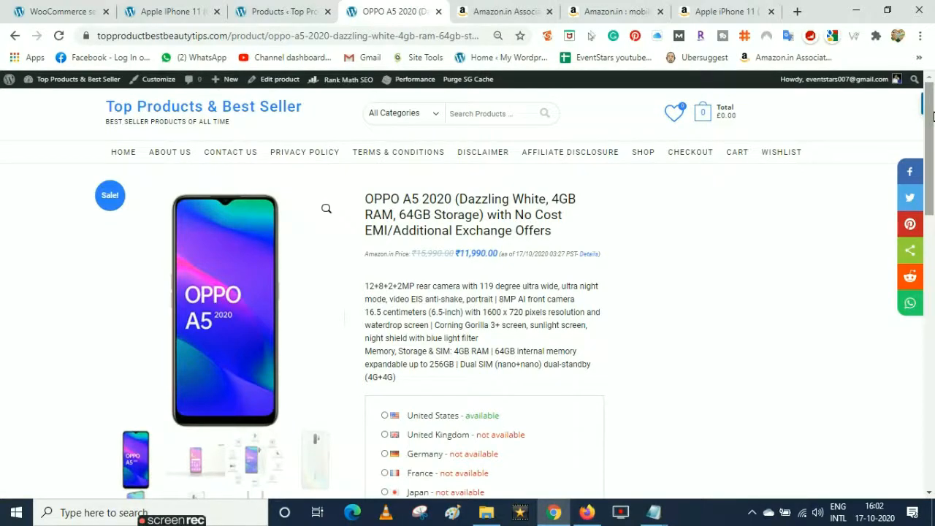
mouse_move(932, 123)
left_mouse_down()
mouse_move(932, 200)
mouse_move(932, 121)
left_mouse_up()
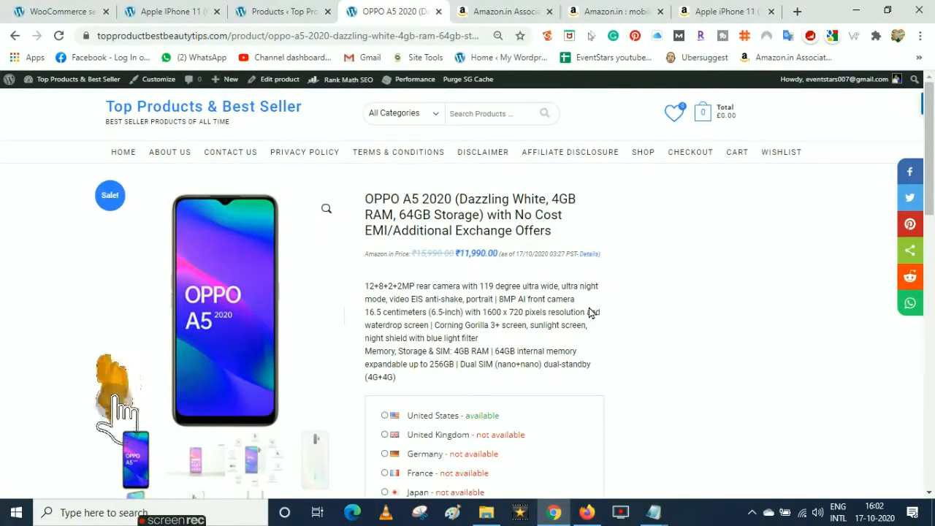
mouse_move(933, 133)
left_mouse_down()
mouse_move(933, 154)
mouse_move(932, 133)
left_mouse_up()
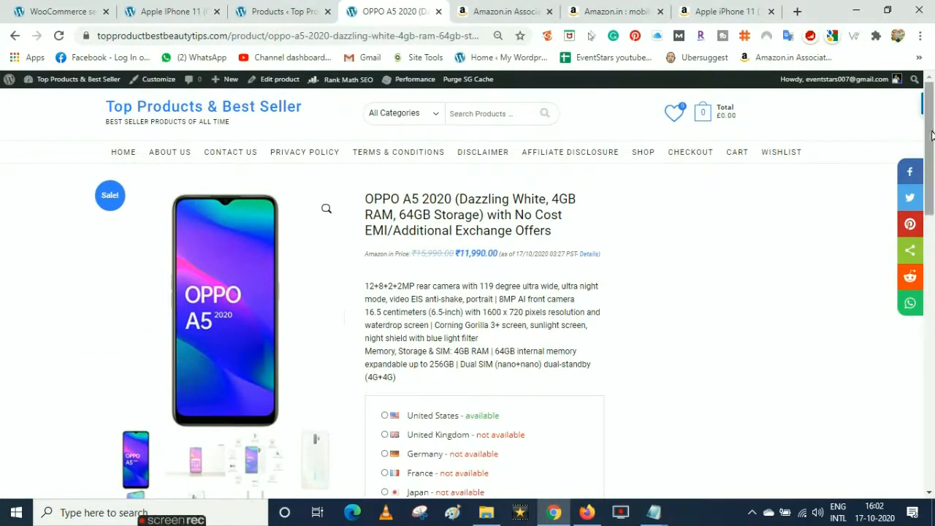
left_click_drag(933, 135, 932, 100)
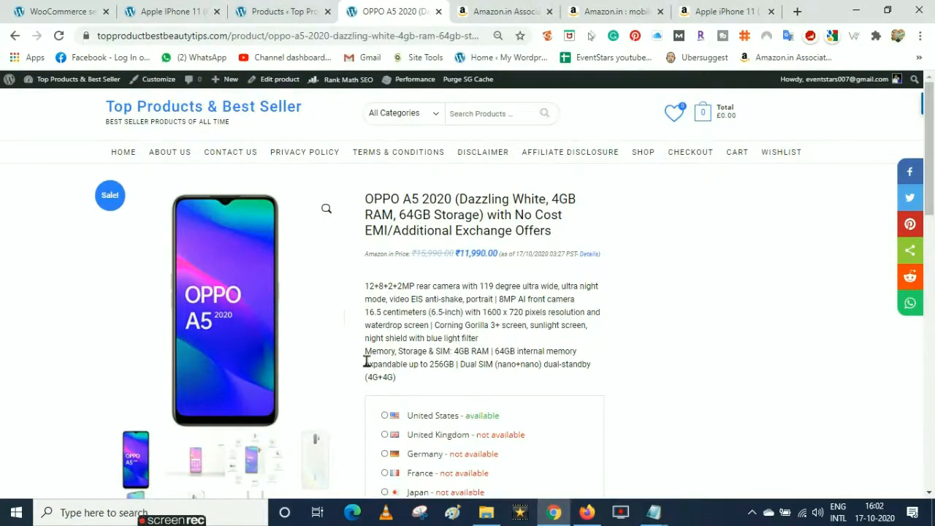
mouse_move(933, 117)
left_mouse_down()
mouse_move(933, 191)
mouse_move(933, 105)
left_mouse_up()
left_click_drag(933, 115, 934, 169)
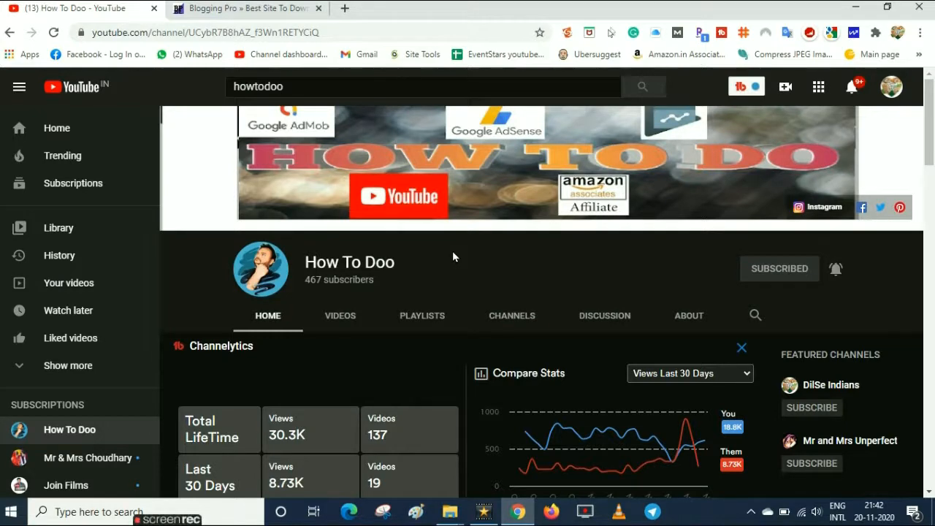
Switch to the BloggingPro website tab and look over the featured products, including the WooCommerce Amazon Affiliates plugin.
key("ctrl+Tab")
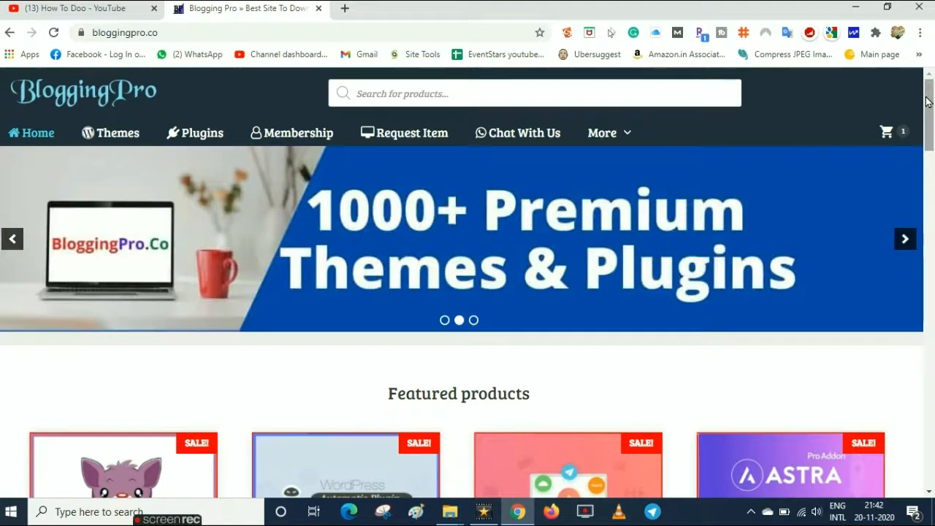
scroll(929, 120, "down", 1)
scroll(929, 124, "down", 2)
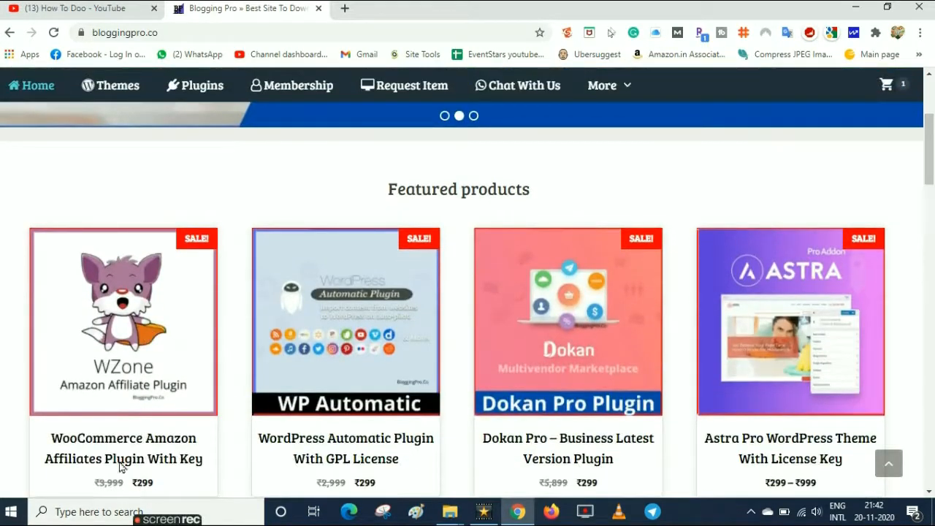
scroll(186, 405, "down", 1)
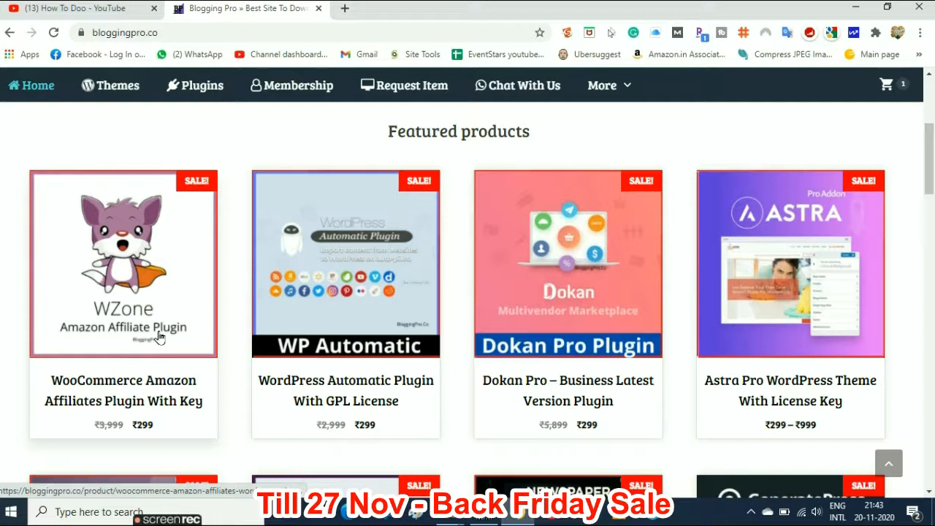
Open the WooCommerce Amazon Affiliates Plugin With Key product page and look over its price, purchase option and description section.
left_click(159, 256)
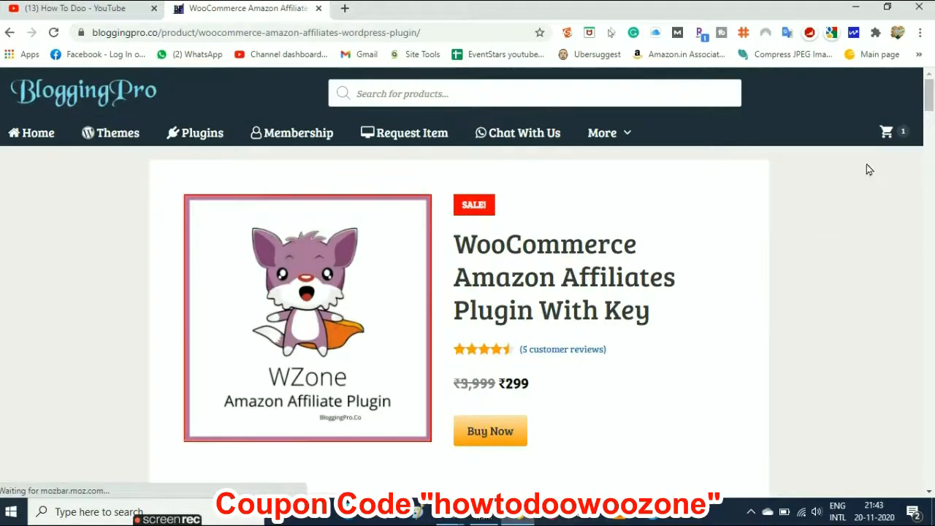
mouse_move(930, 96)
left_mouse_down()
mouse_move(929, 149)
mouse_move(930, 96)
left_mouse_up()
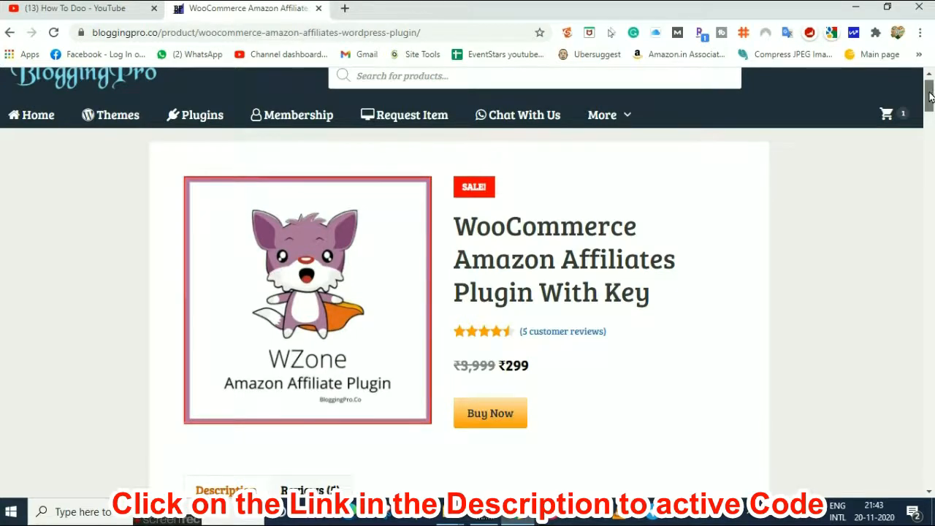
left_click_drag(929, 96, 929, 103)
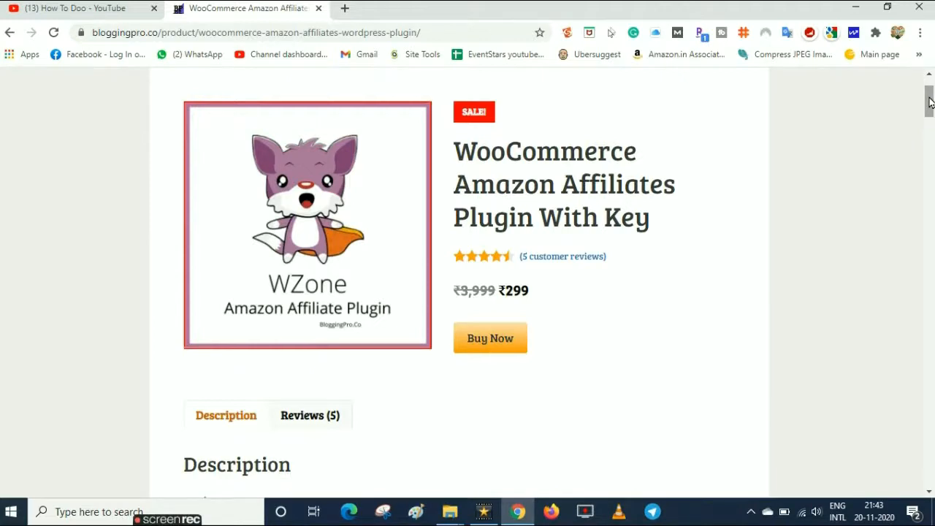
left_click_drag(929, 102, 930, 80)
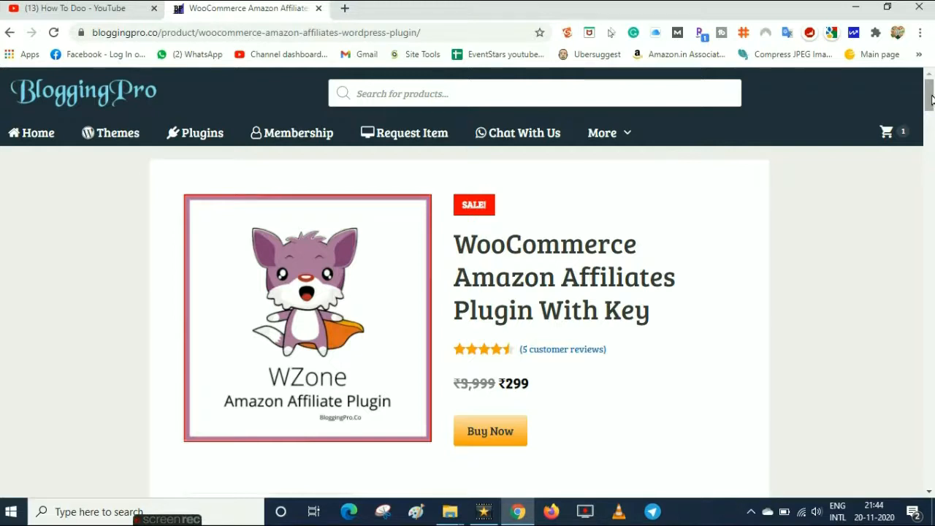
left_click_drag(932, 97, 932, 97)
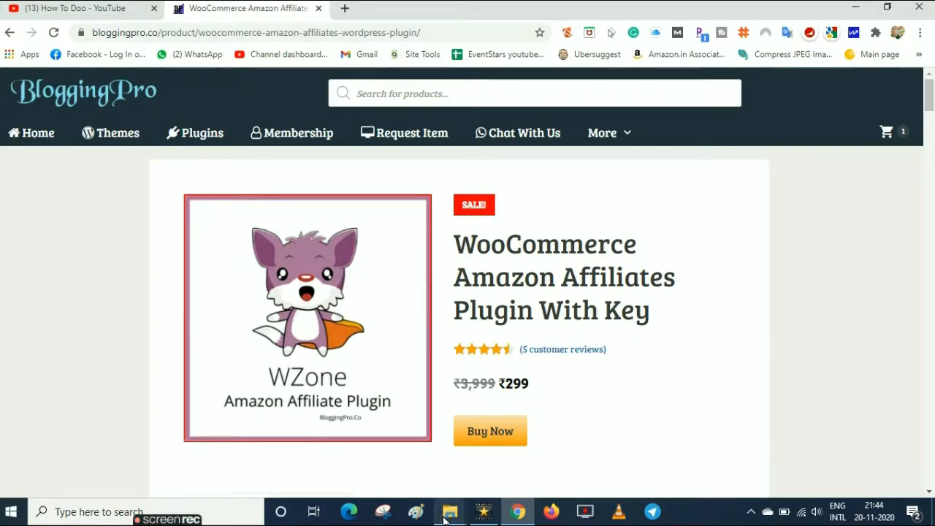
Switch to the blogging pro folder in File Explorer and select the unzipped wordpress seo premium folder.
mouse_move(445, 519)
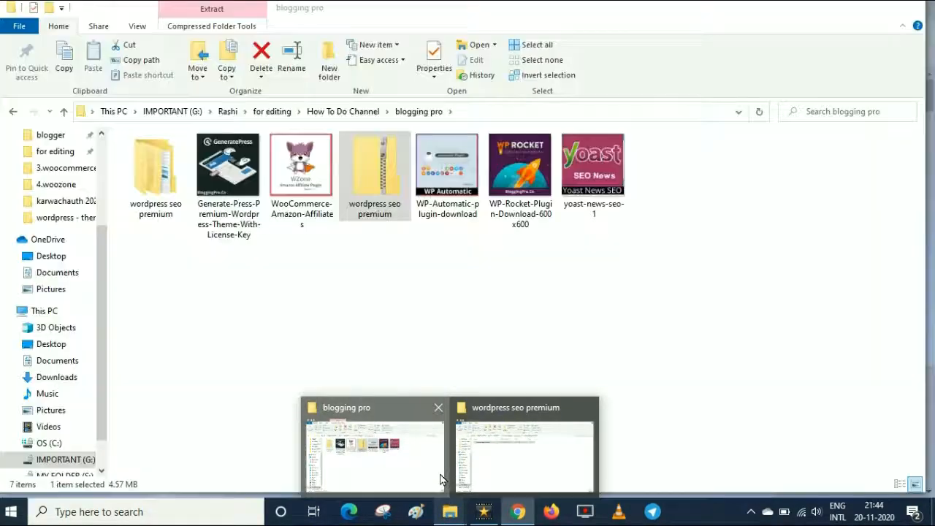
left_click(440, 479)
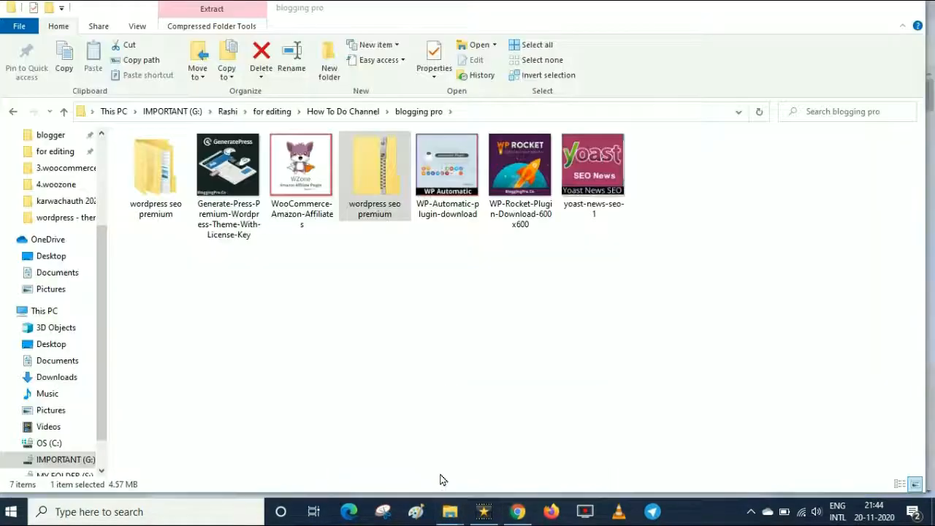
left_click(162, 187)
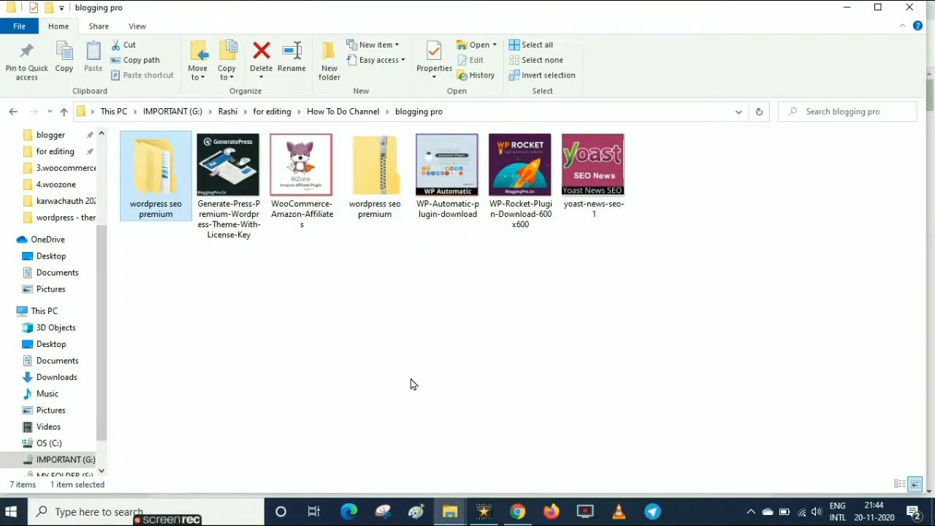
Return to Chrome, switch to the How To Doo YouTube channel and open its subscription notification options.
left_click(517, 512)
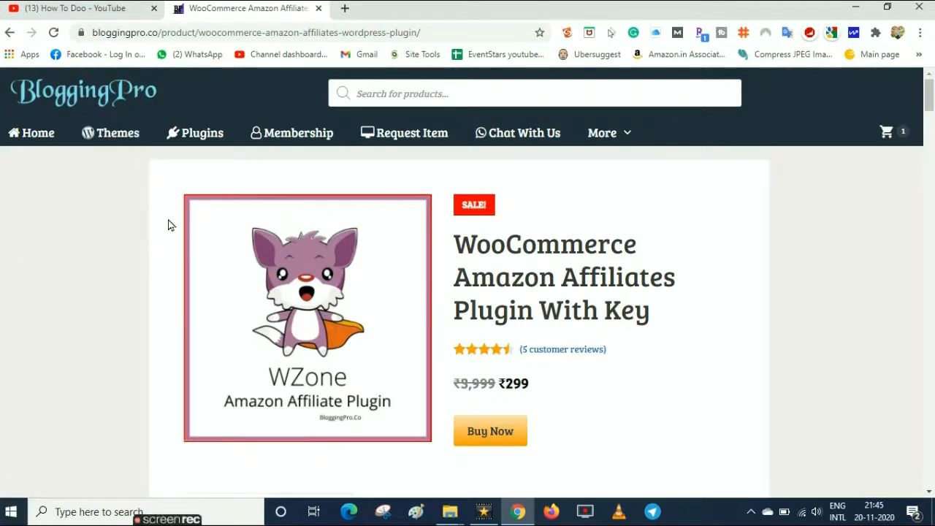
left_click(80, 8)
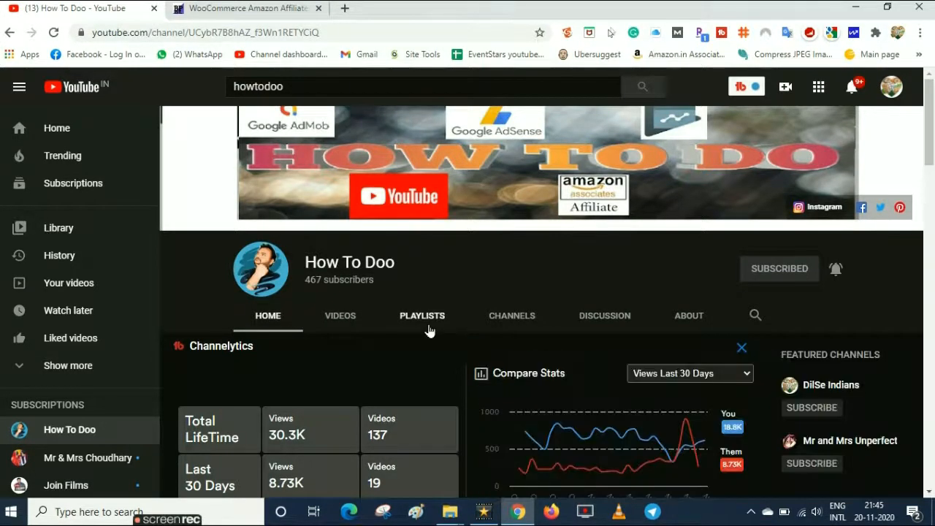
left_click(836, 271)
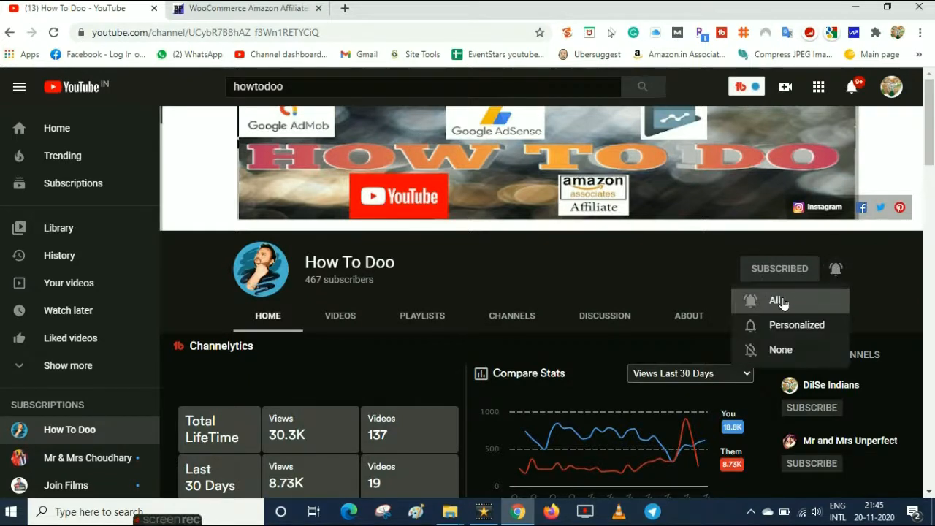